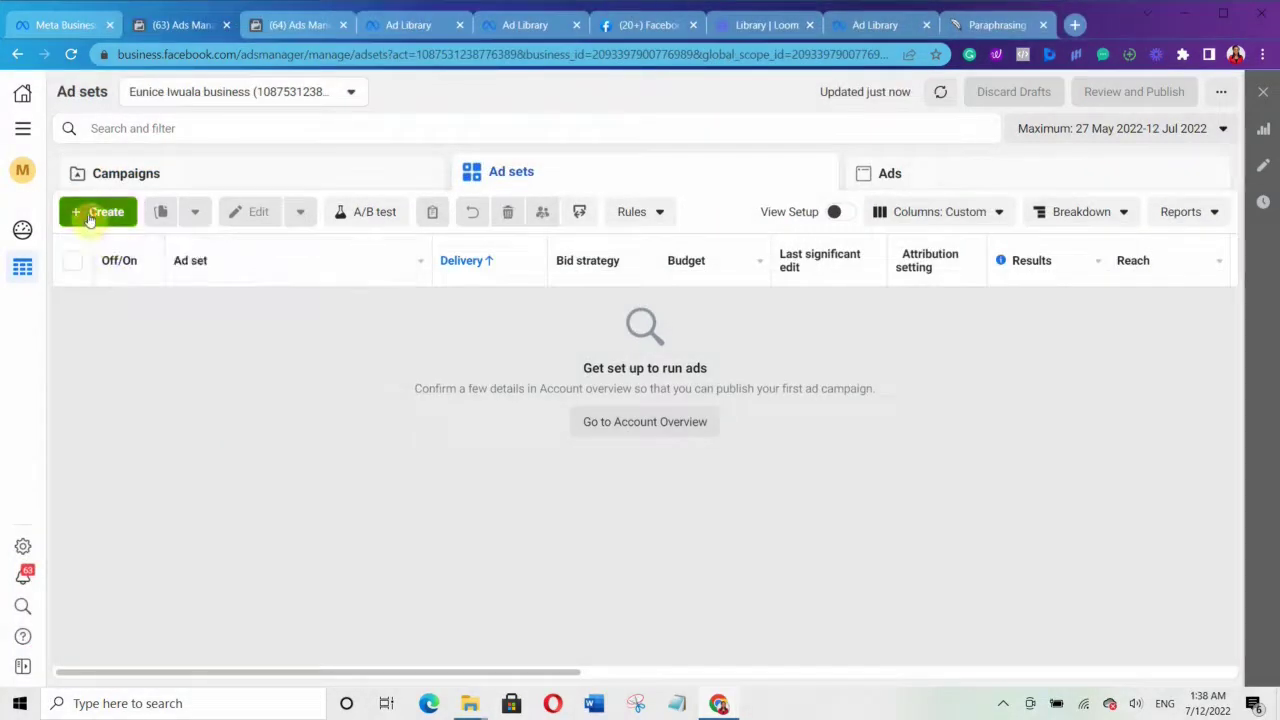
Step: Start a new campaign with Traffic as its objective
left_click(90, 214)
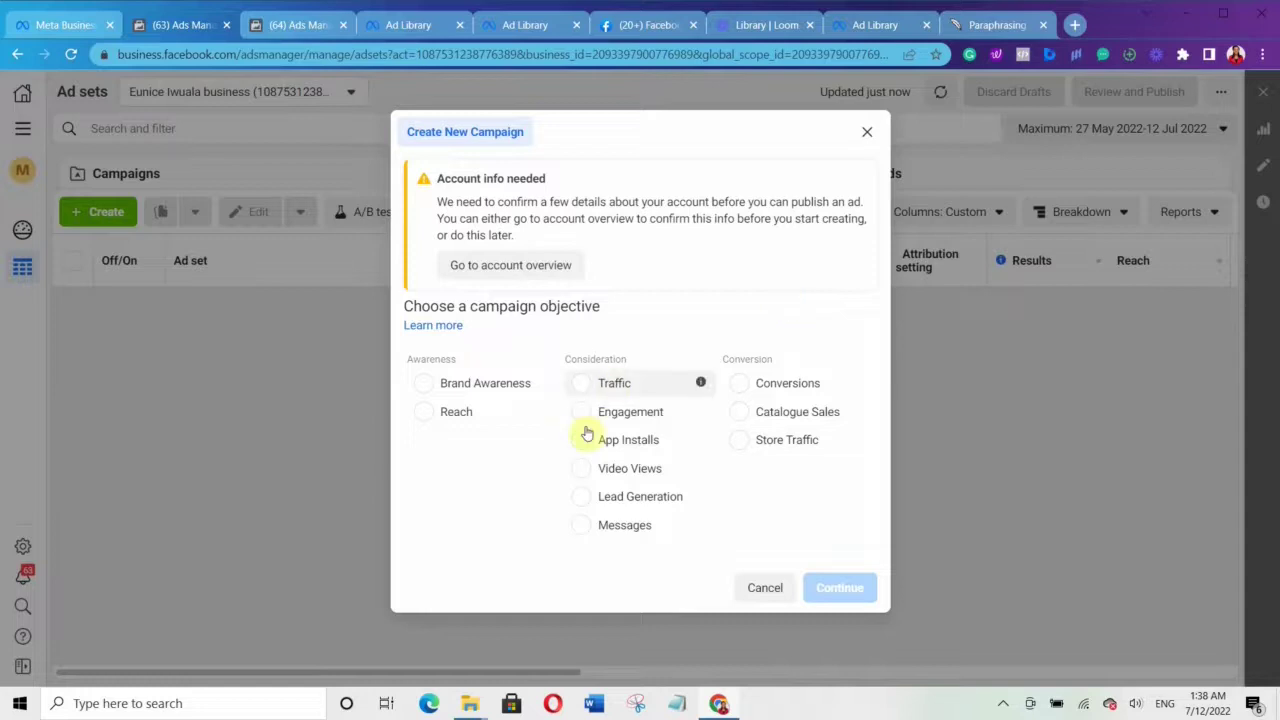
left_click(580, 383)
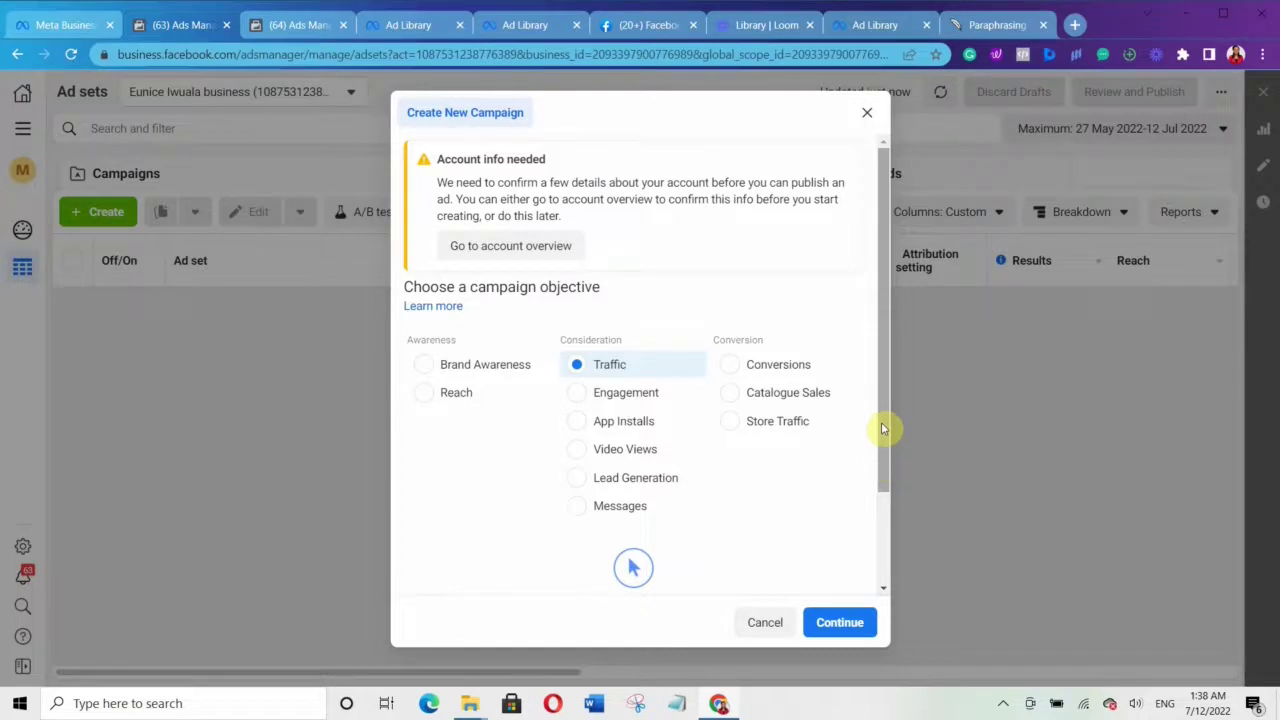
left_click_drag(886, 429, 894, 543)
Step: Name the campaign 'Test Instagram Ad', copy the name, and create the draft
left_click(840, 578)
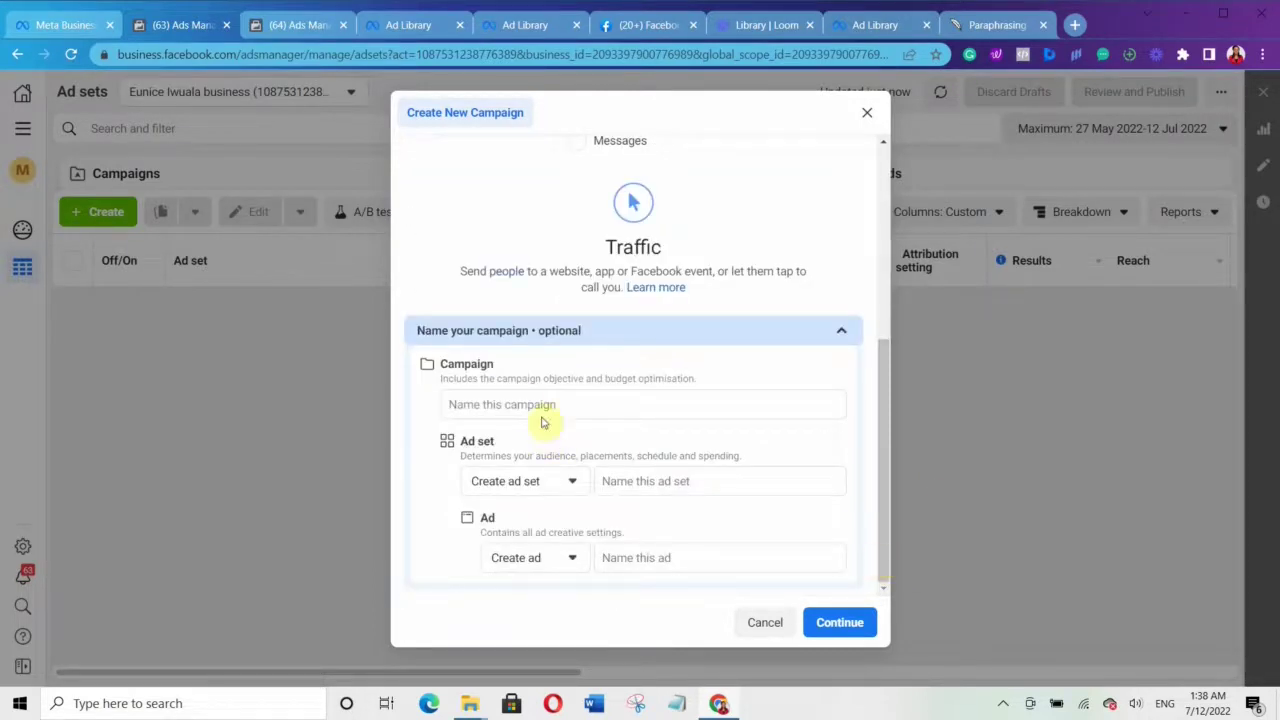
left_click(523, 405)
type("Test")
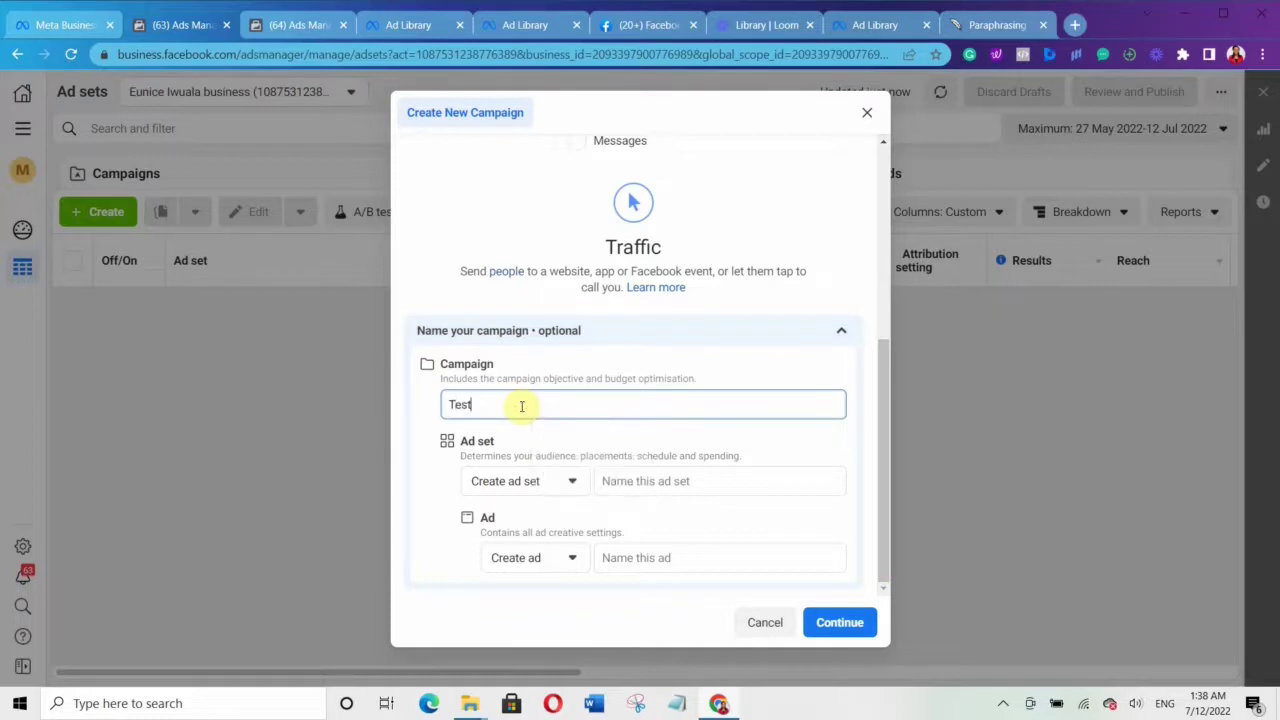
type(" Instagram Ad")
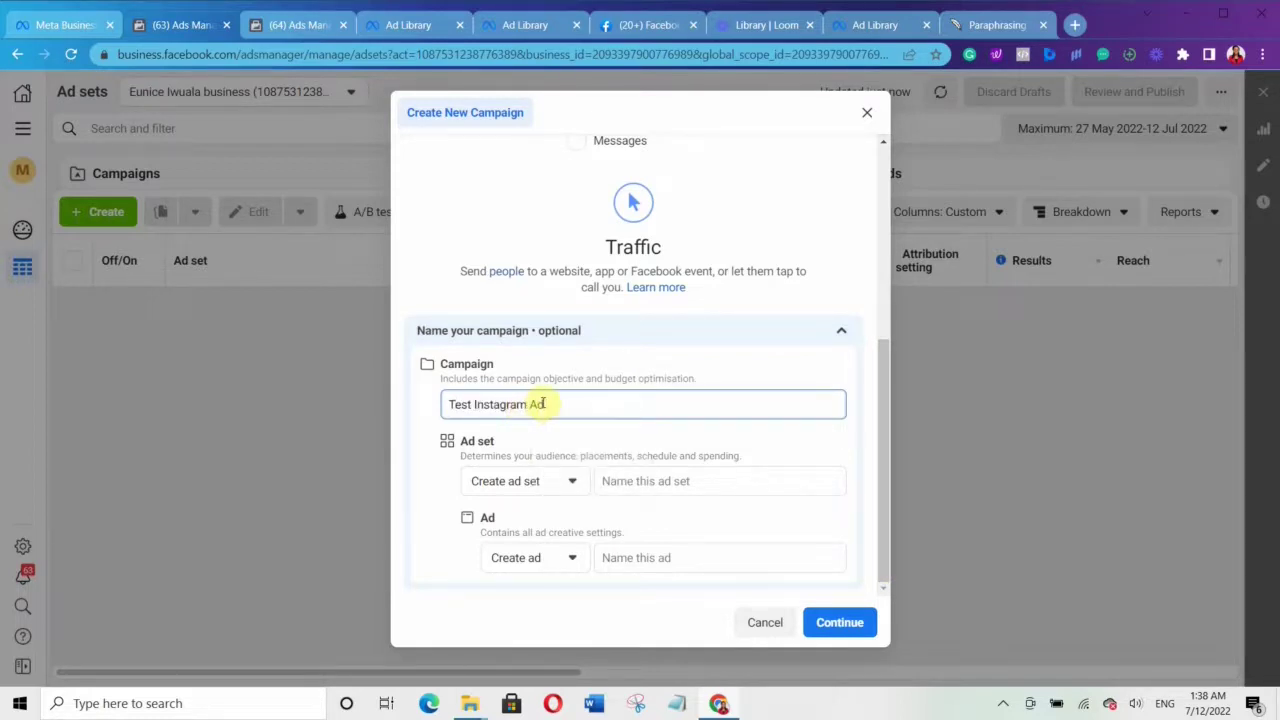
left_click_drag(540, 403, 440, 405)
right_click(480, 412)
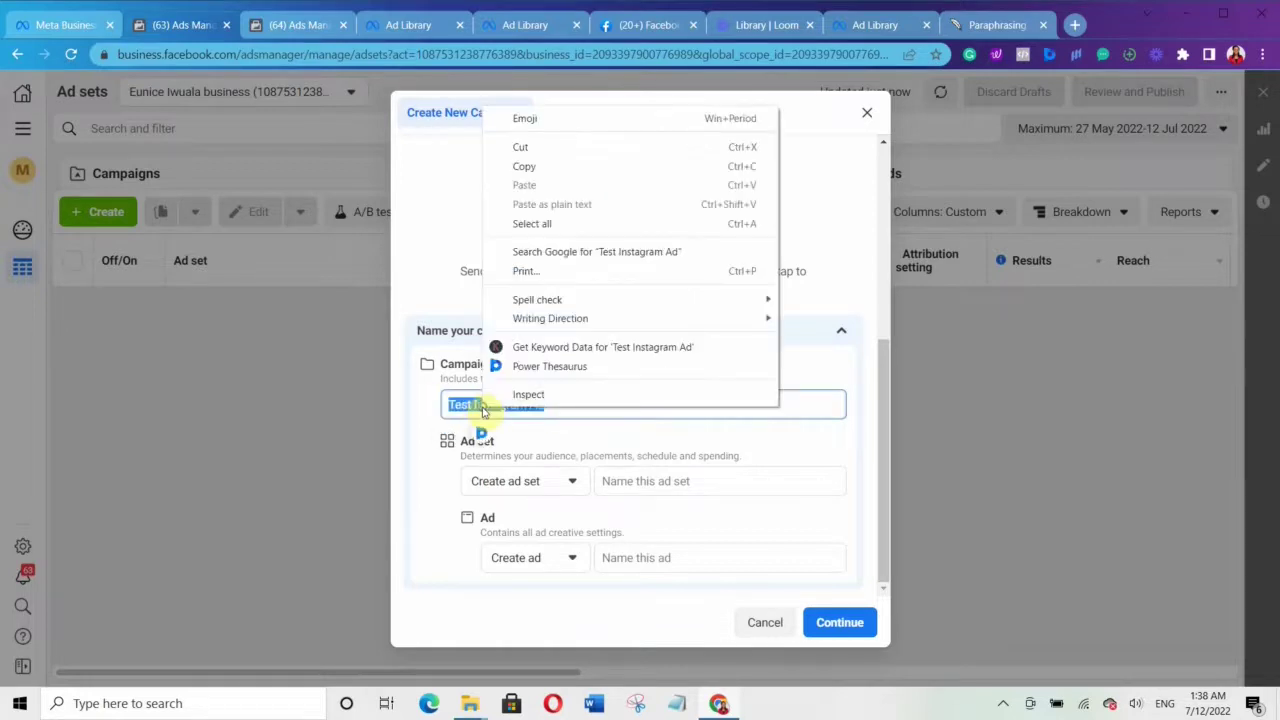
left_click(540, 166)
left_click(850, 620)
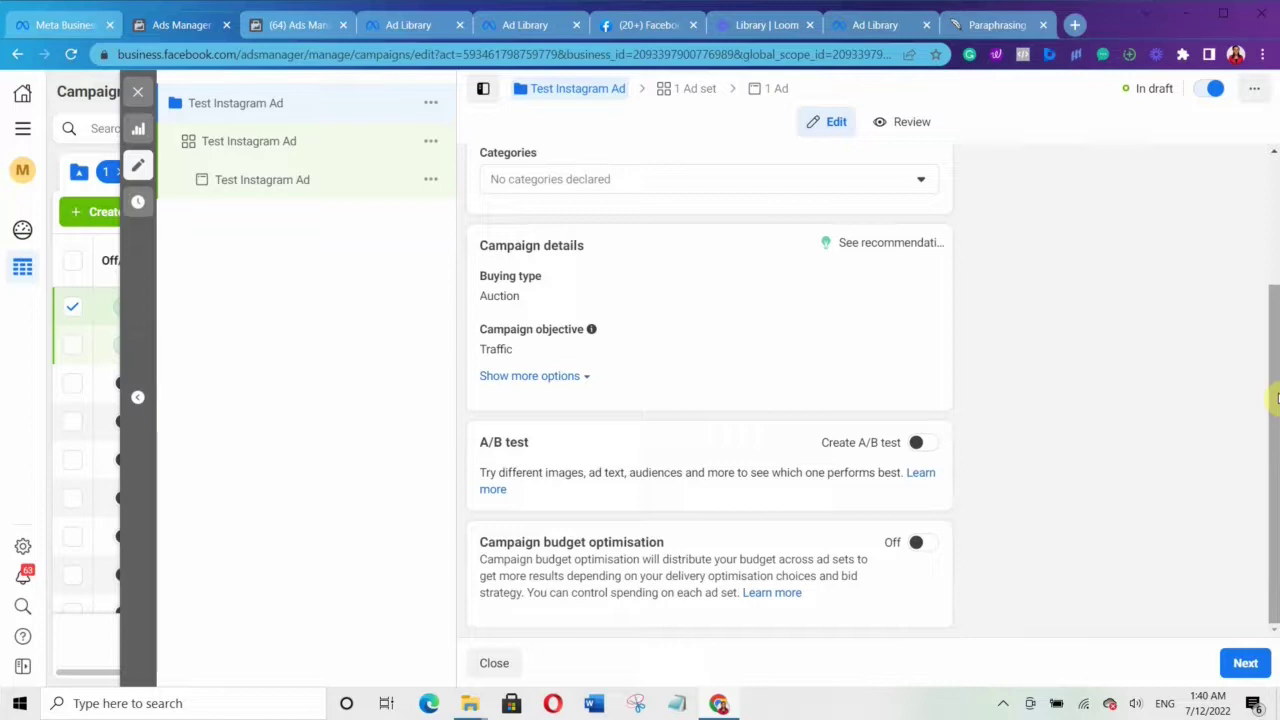
Step: Go to the Test Instagram Ad ad set settings with Next
left_click(1243, 664)
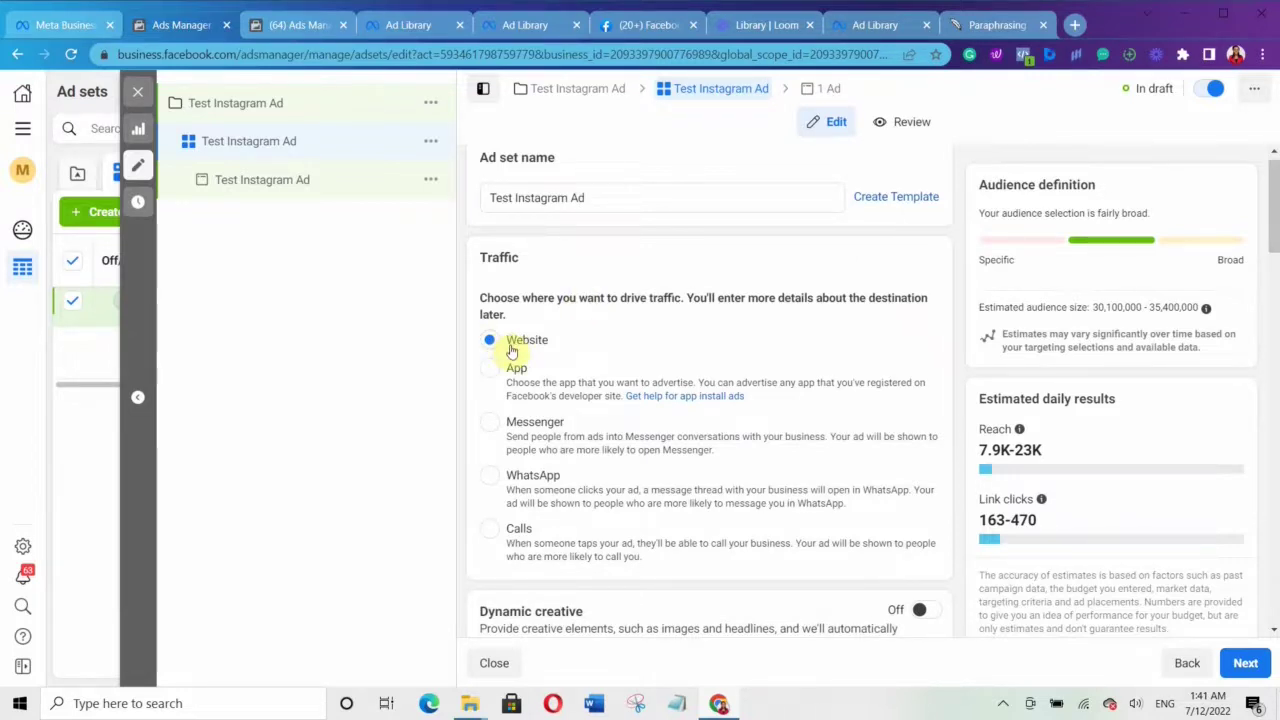
Step: Replace the ₦3,980.00 daily budget under Budget & schedule with 3000
left_click_drag(1276, 208, 1240, 277)
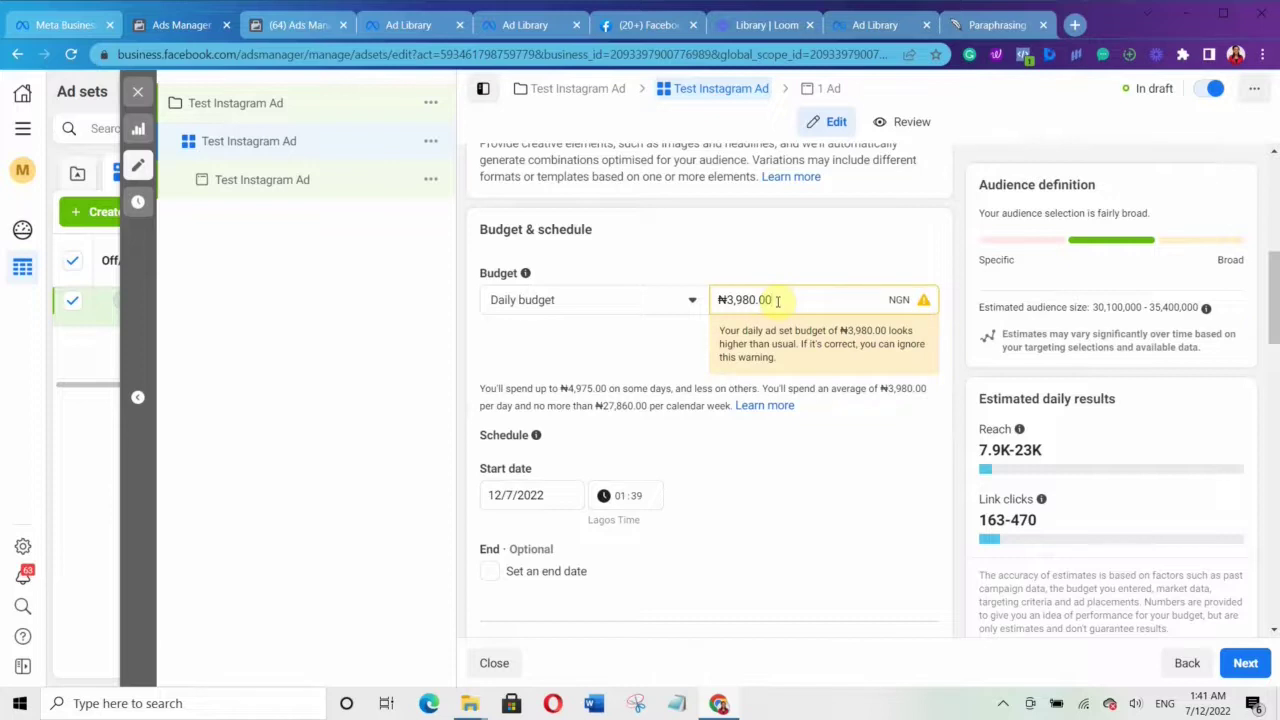
left_click_drag(777, 301, 722, 300)
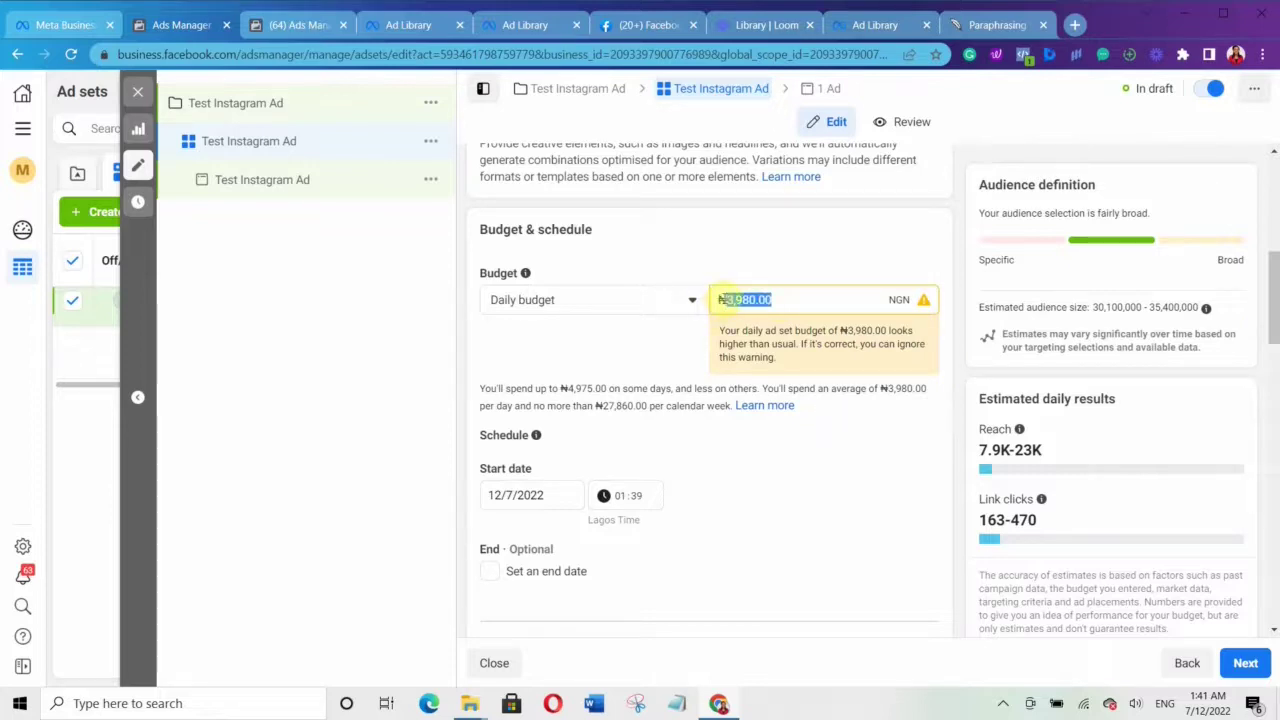
type("3000")
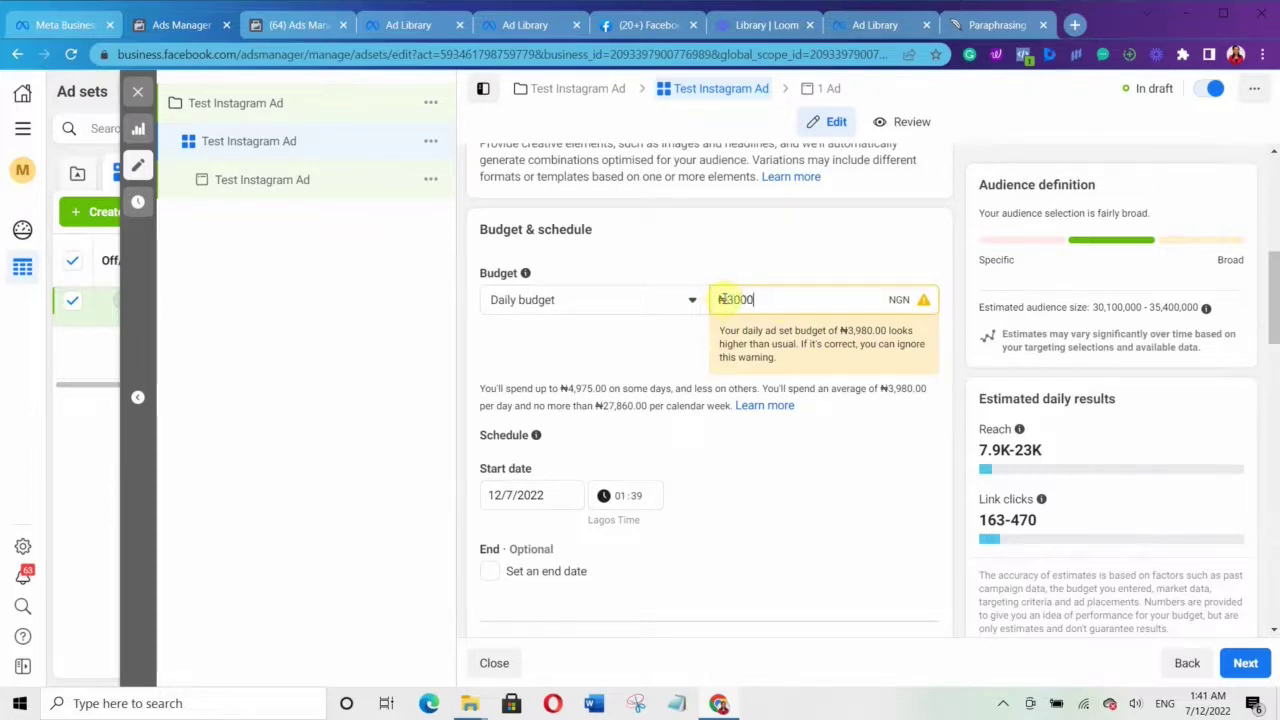
left_click(733, 220)
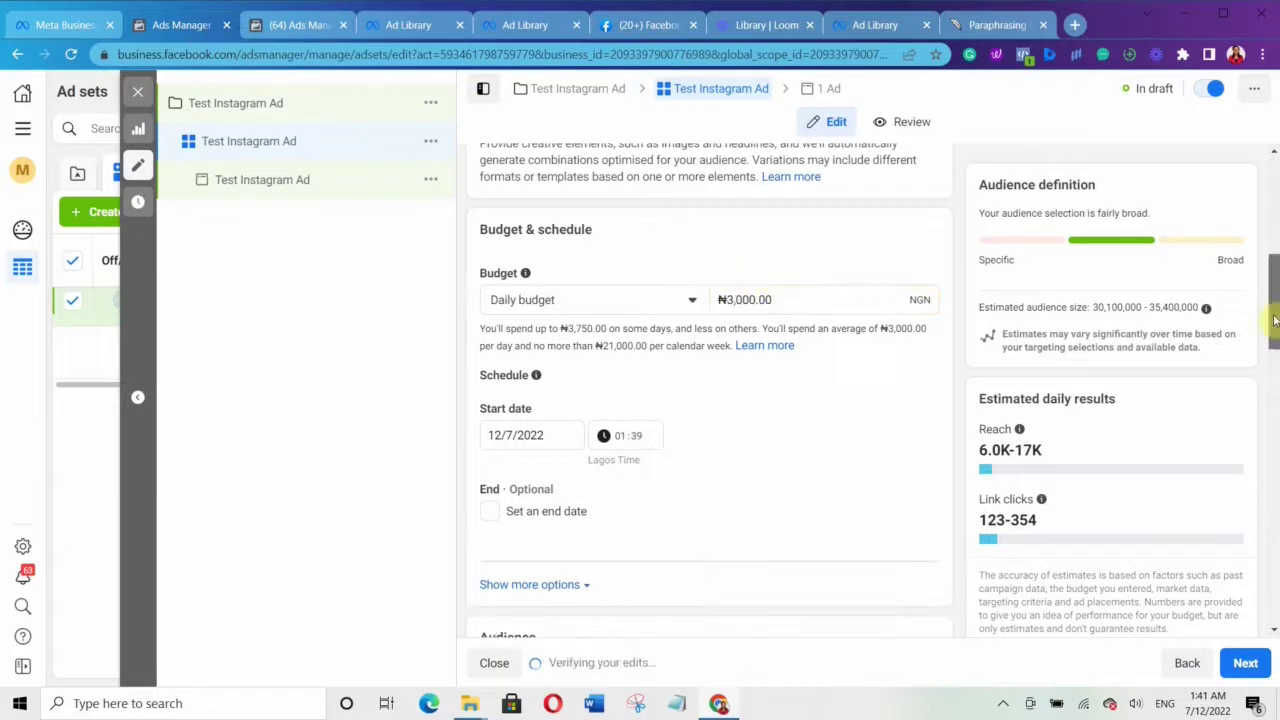
left_click_drag(1275, 325, 1275, 337)
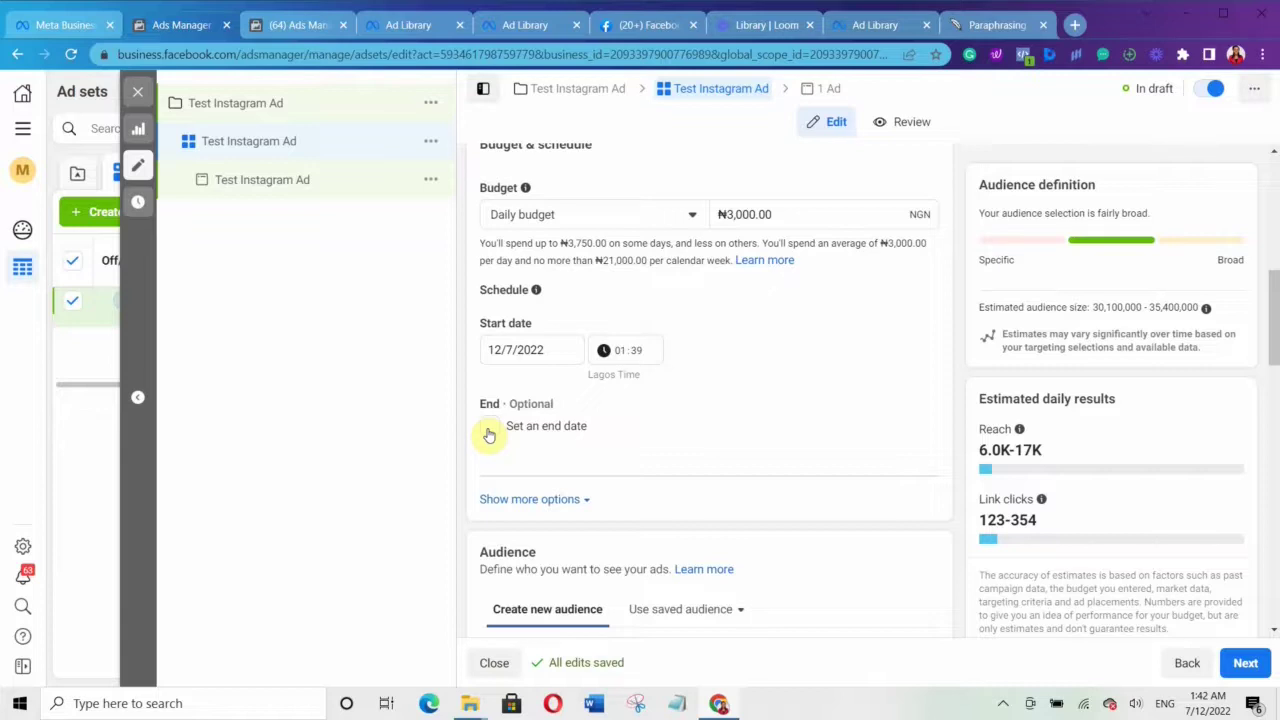
Step: Scroll down to Custom Audiences and open its list of existing audiences
scroll(1274, 345, "down", 3)
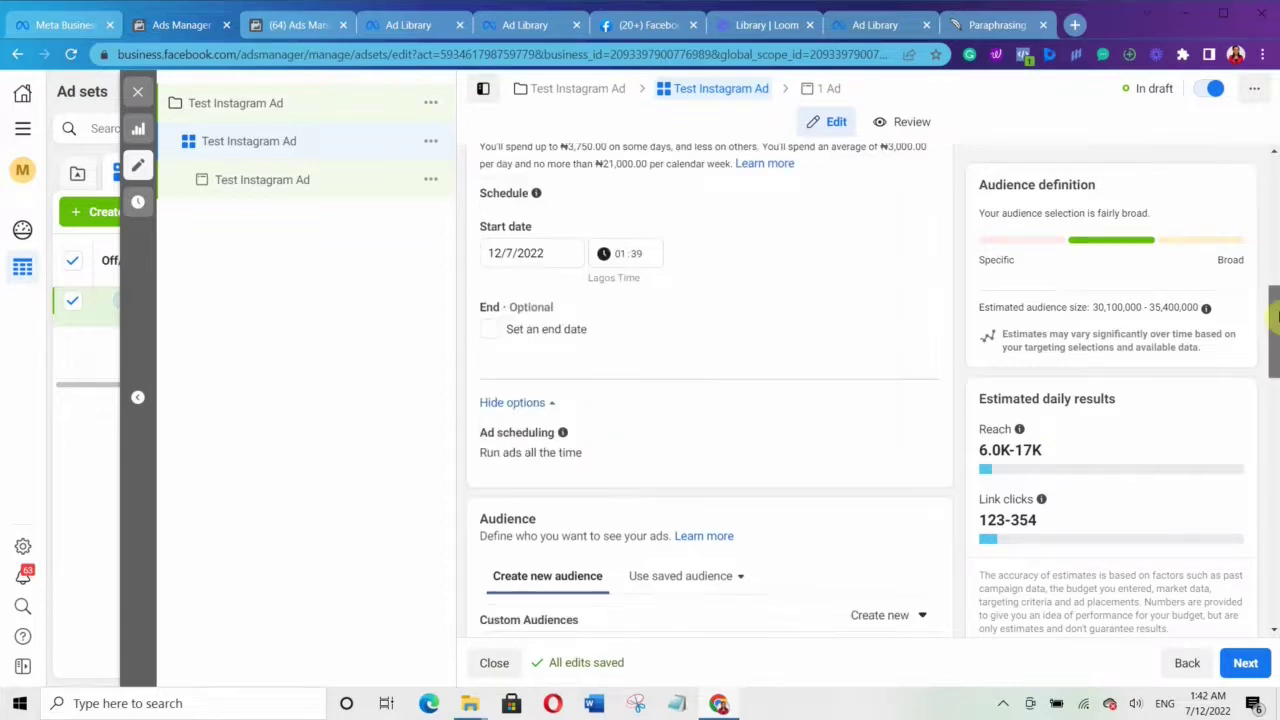
left_click_drag(1276, 345, 1276, 358)
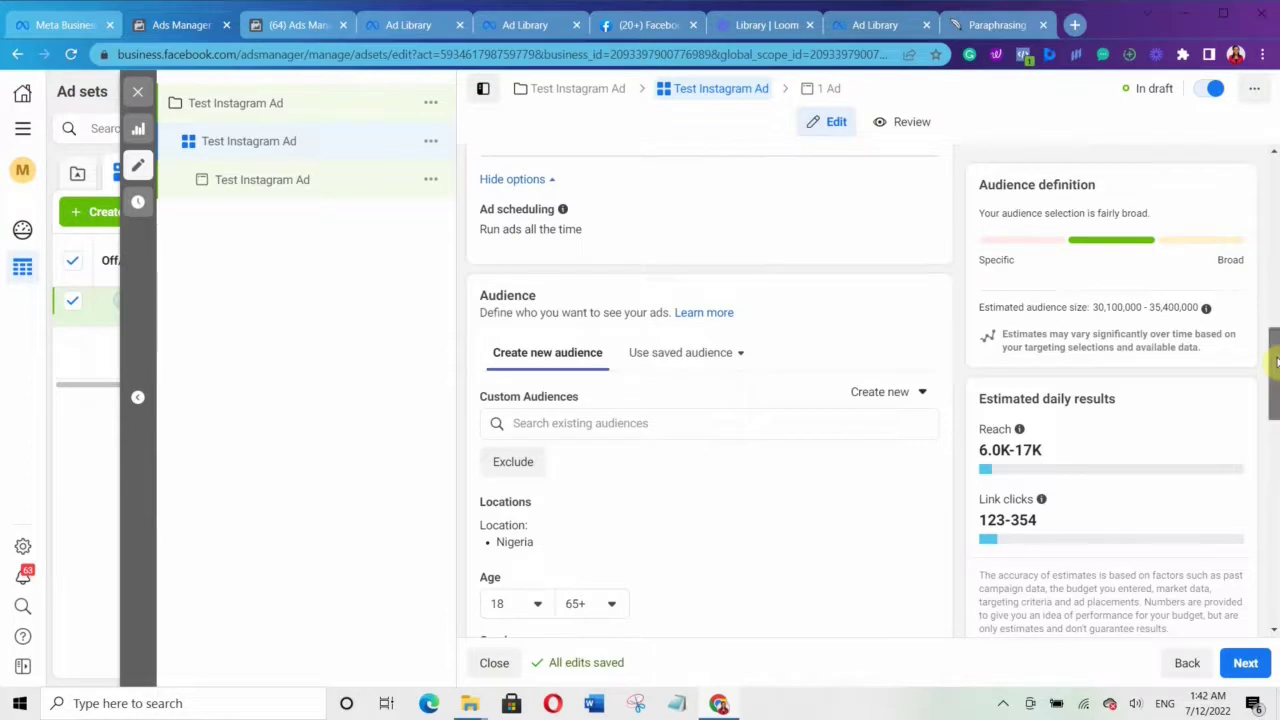
left_click_drag(1276, 358, 1276, 375)
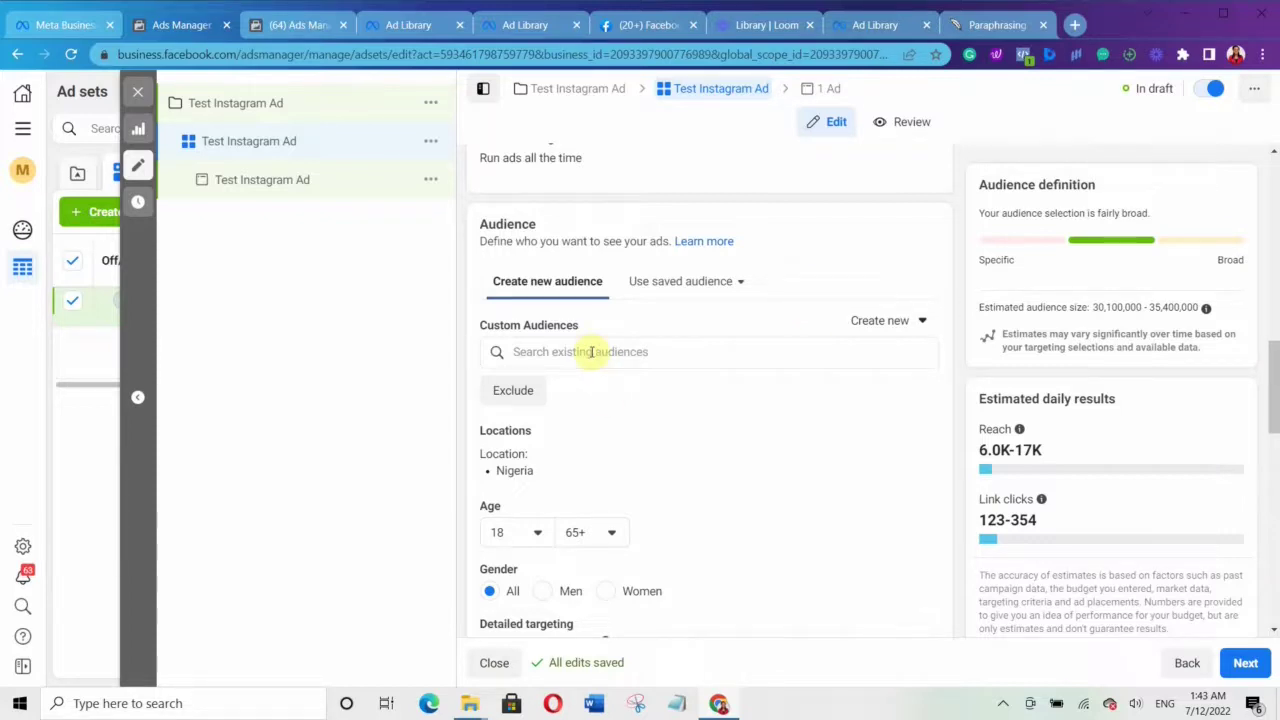
left_click(592, 352)
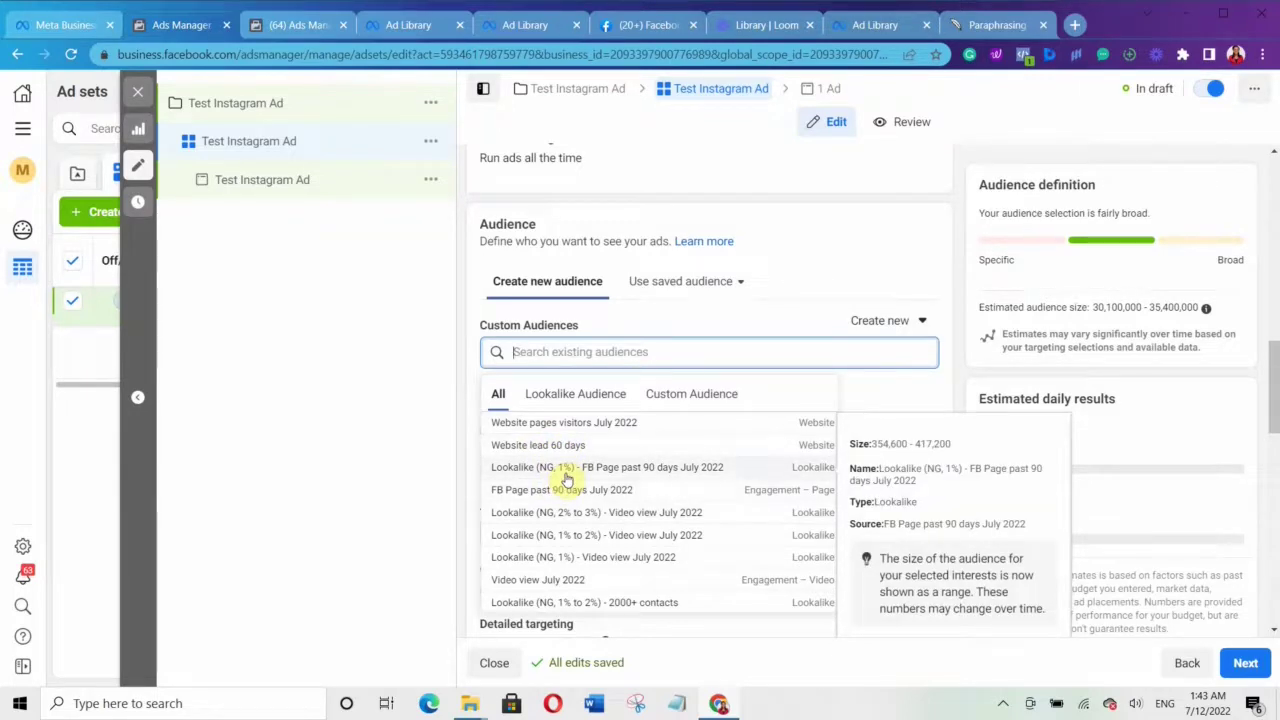
Step: Add the 1% FB Page, 1%–2% and 2%–3% video view lookalike audiences
left_click(565, 474)
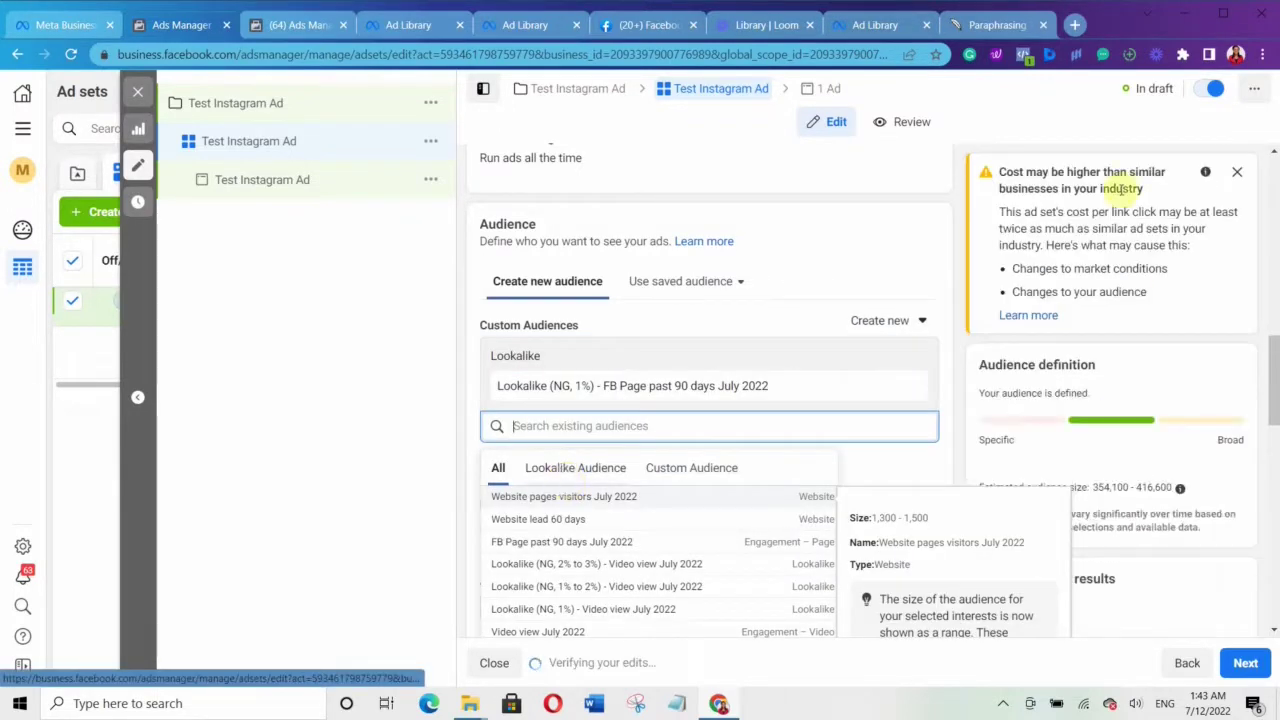
left_click(1237, 176)
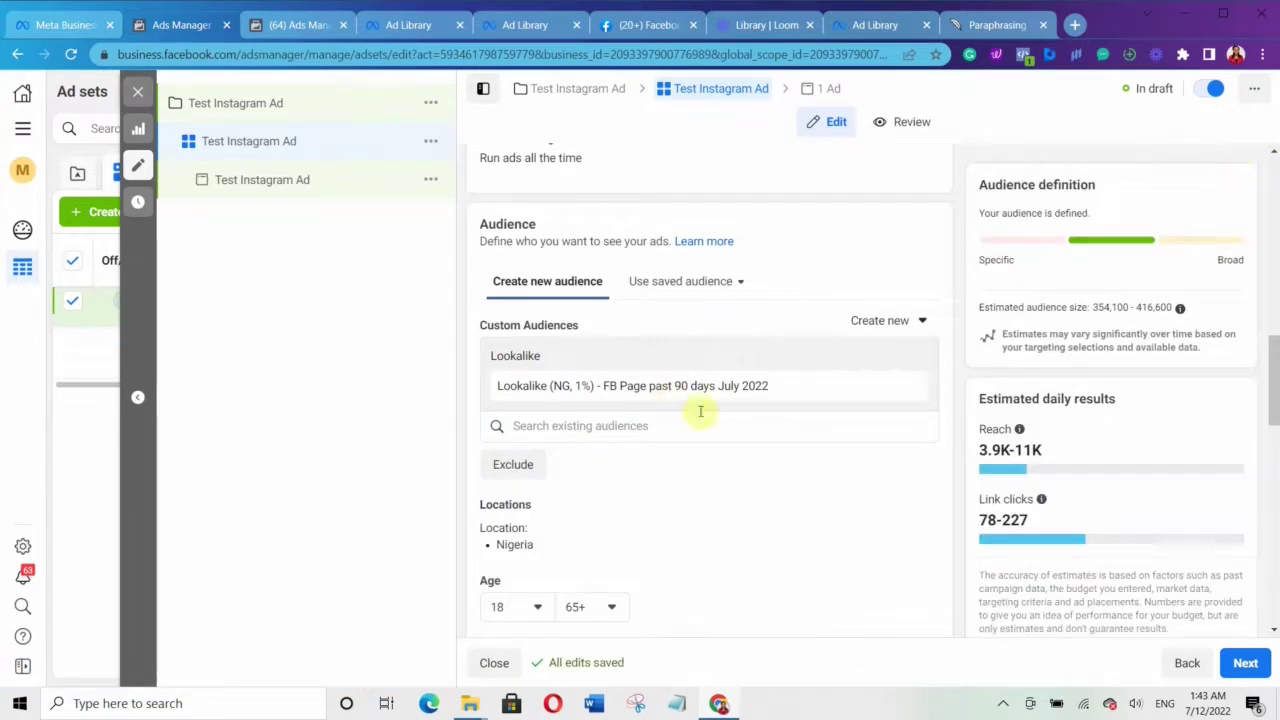
left_click(655, 418)
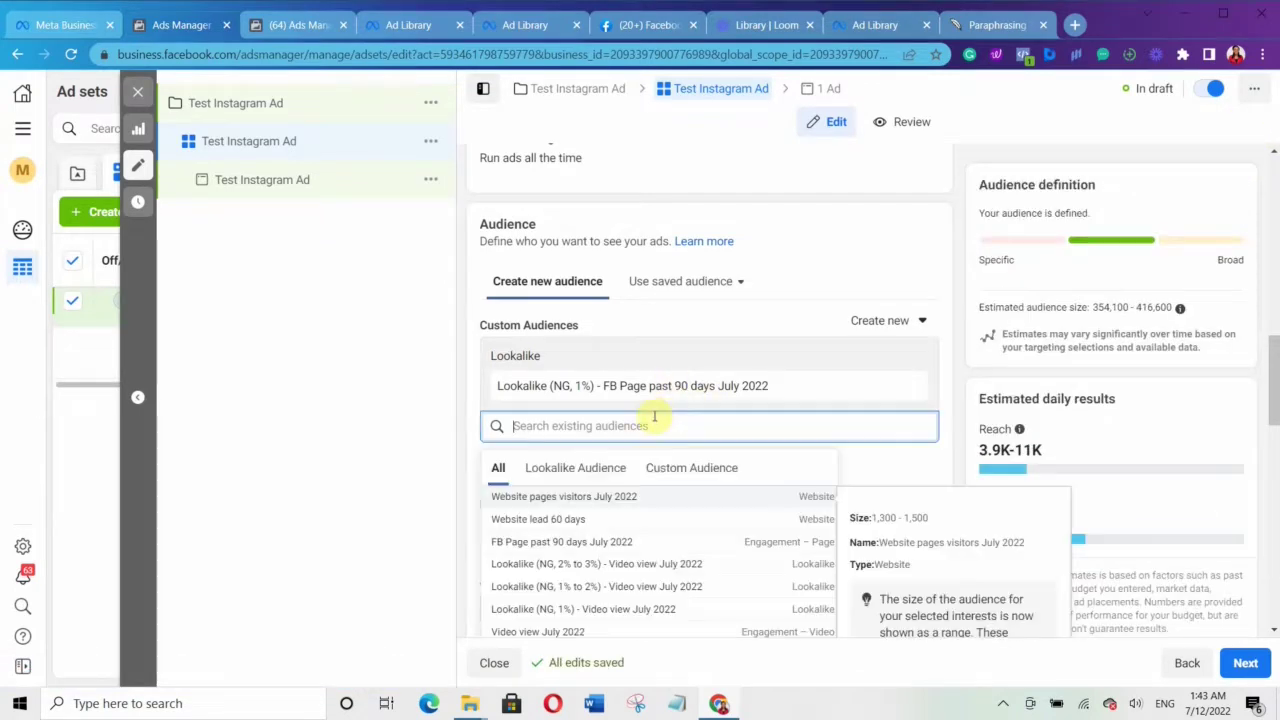
left_click(587, 590)
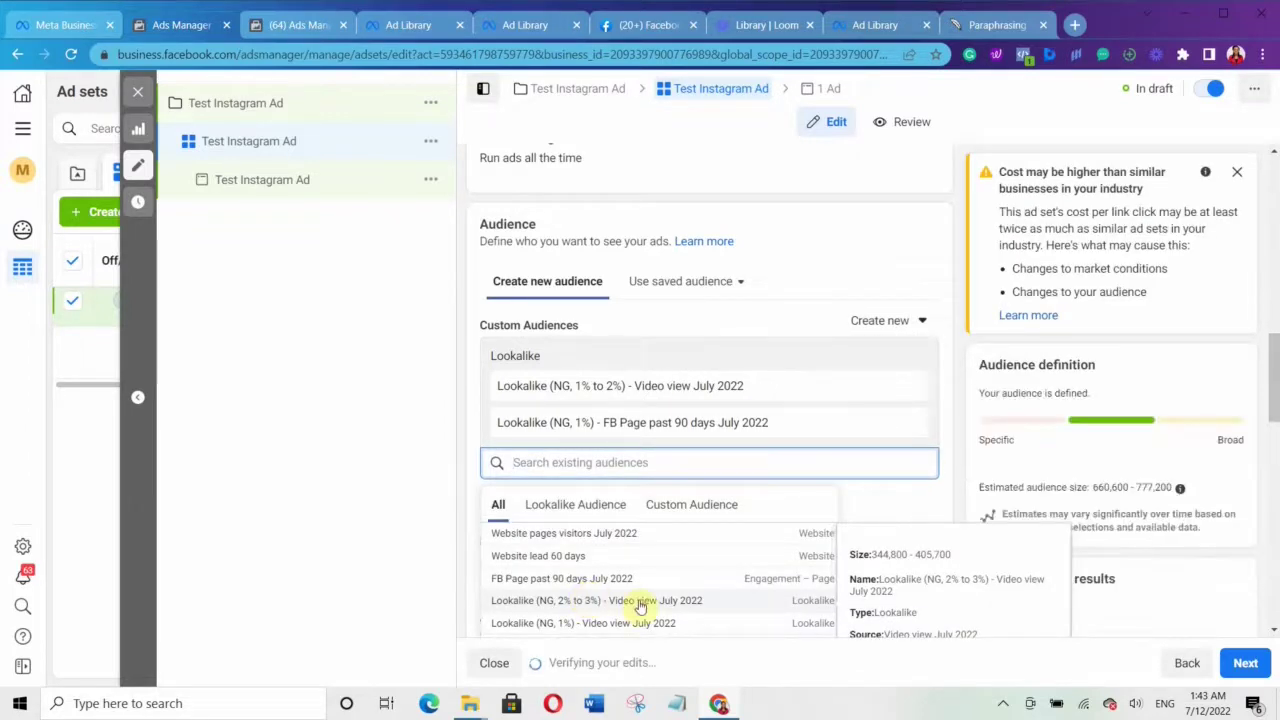
left_click(640, 604)
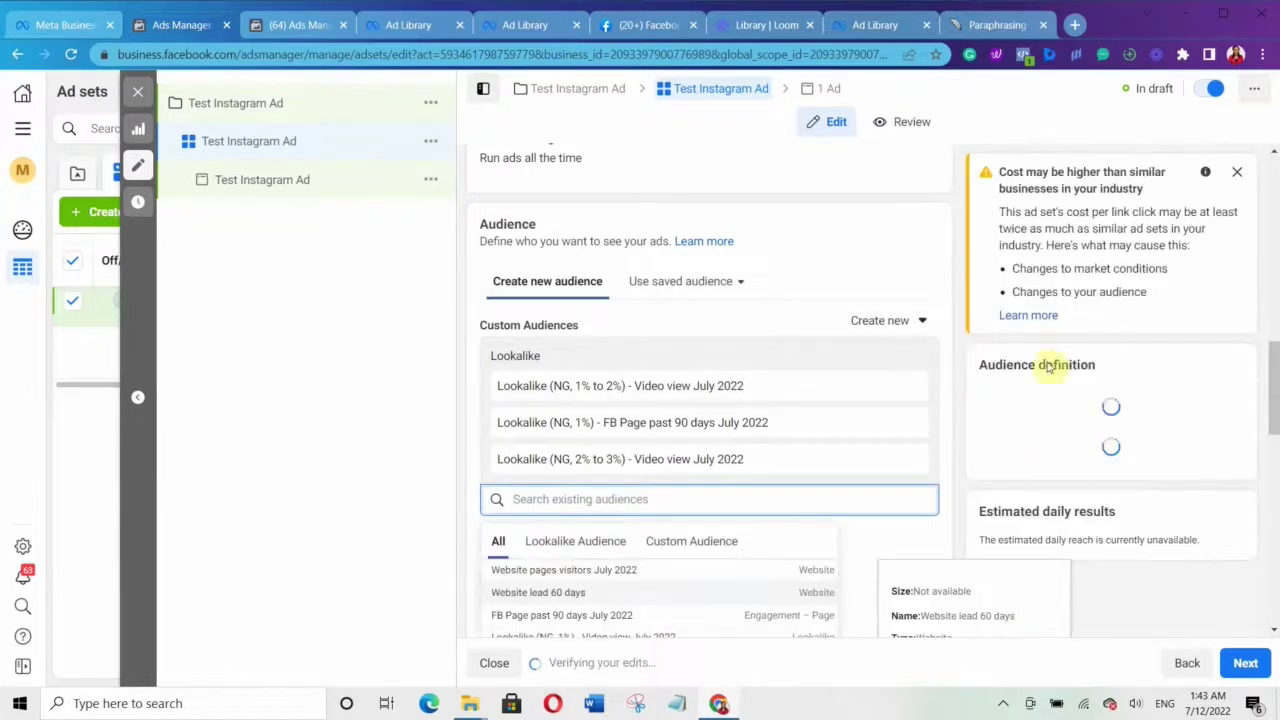
left_click(1239, 174)
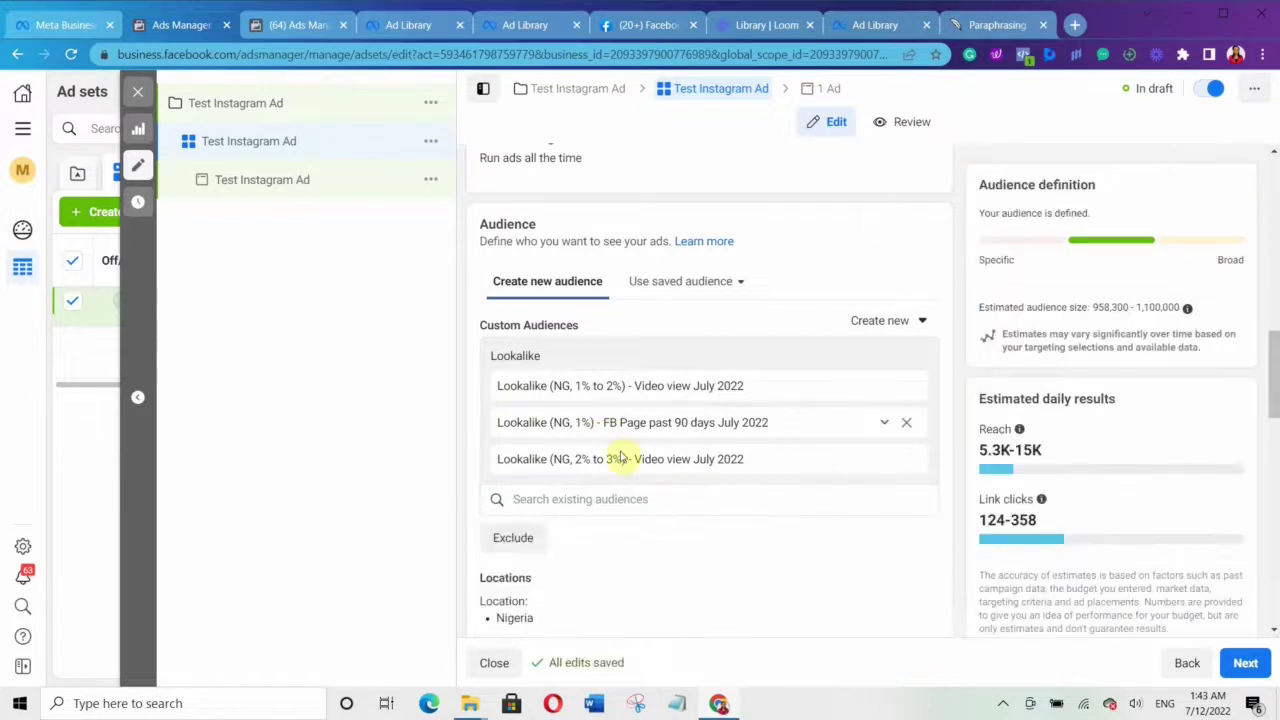
Step: Filter to custom audiences and add Website pages visitors July 2022
left_click(580, 497)
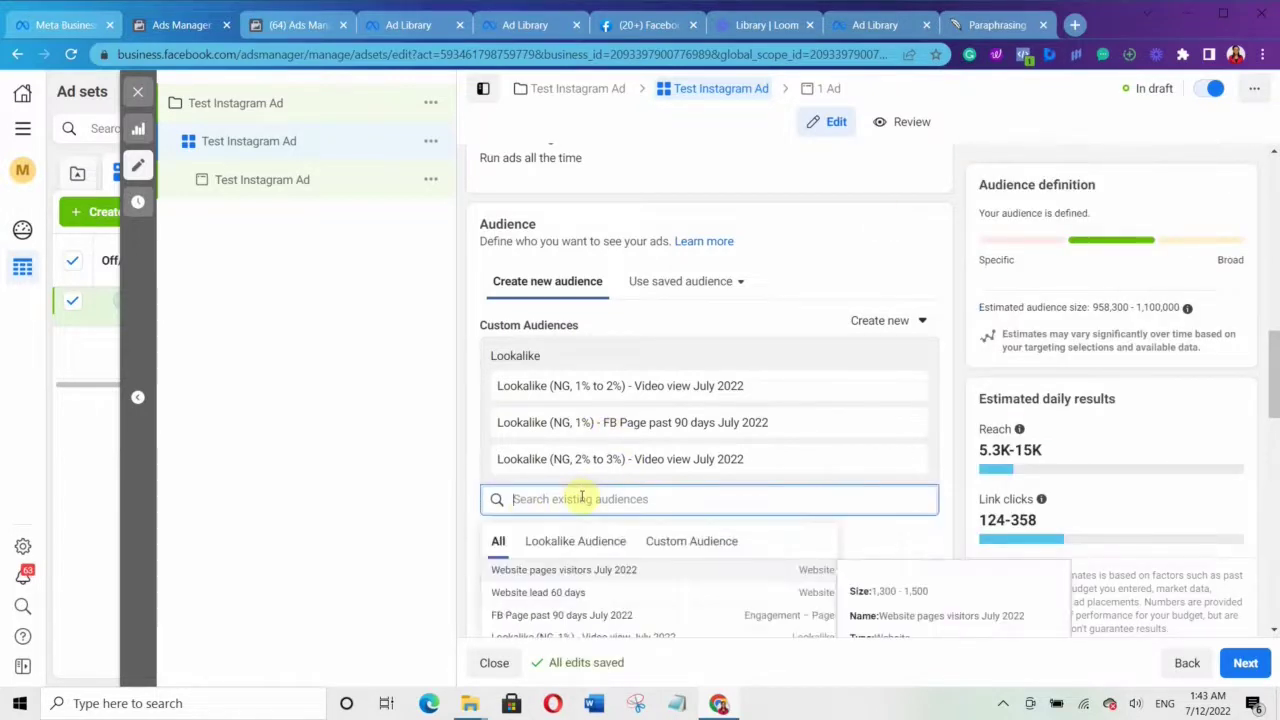
left_click(675, 542)
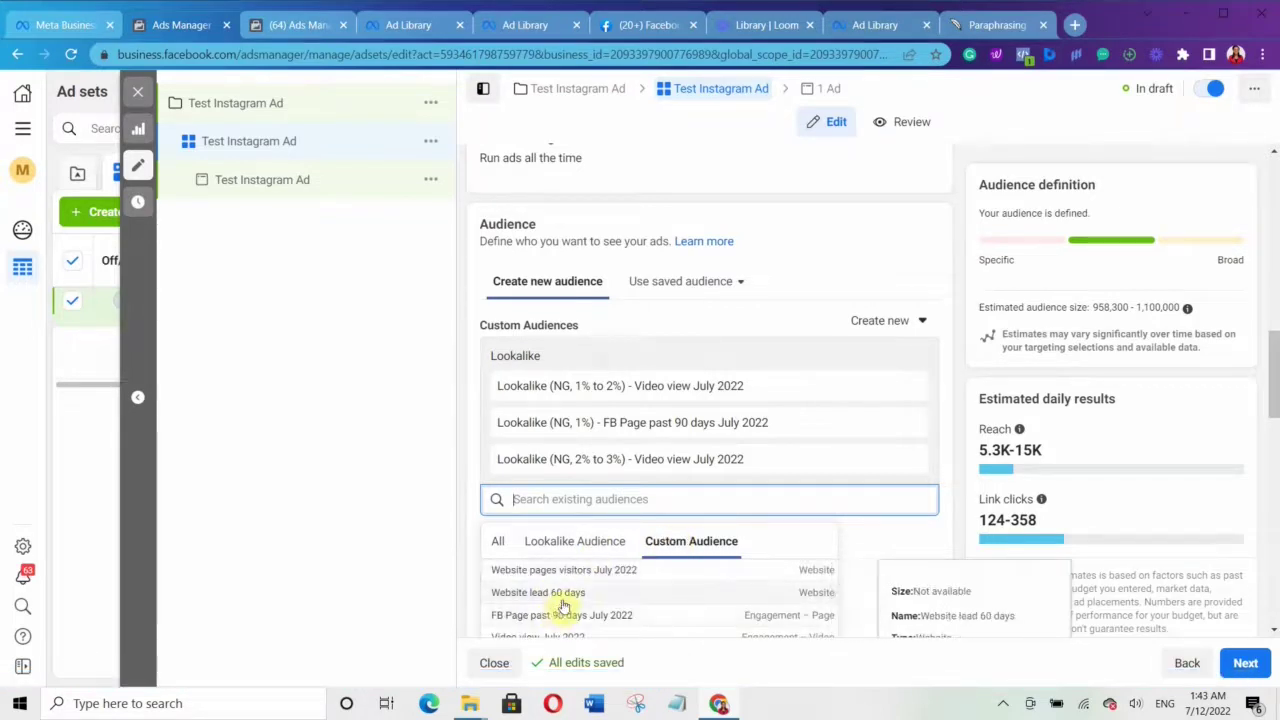
left_click_drag(1270, 395, 1275, 405)
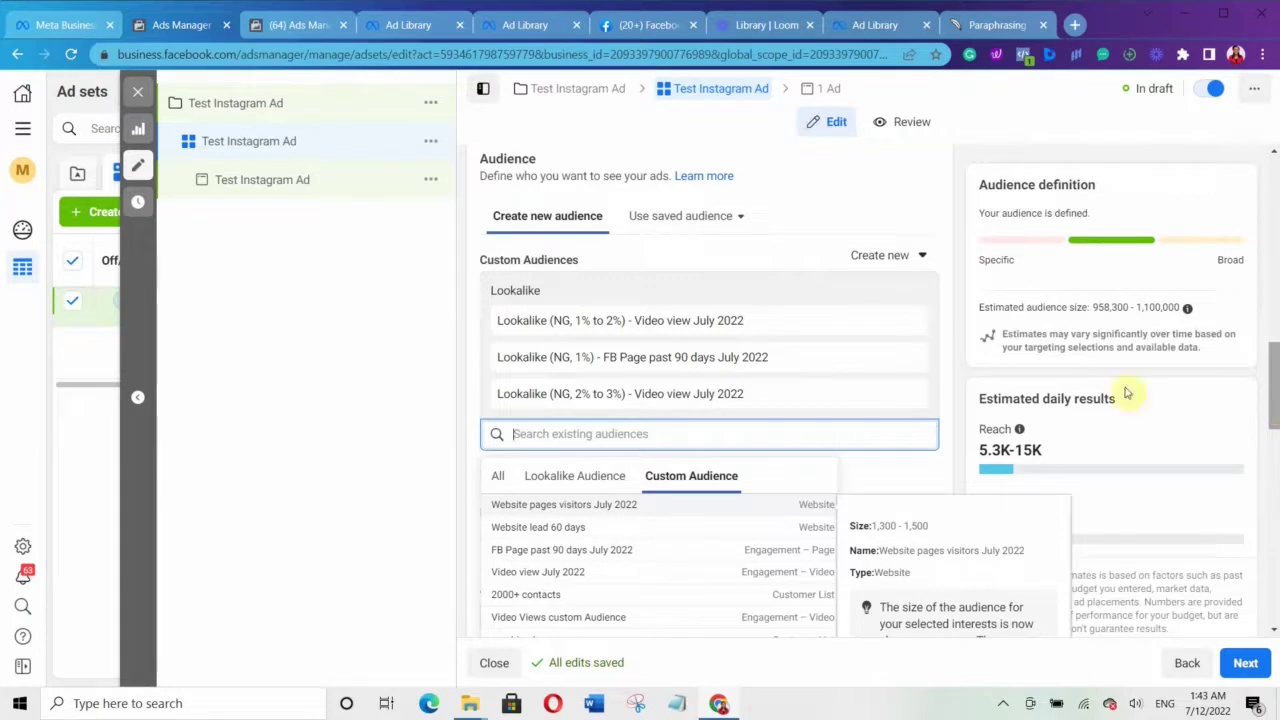
left_click(684, 509)
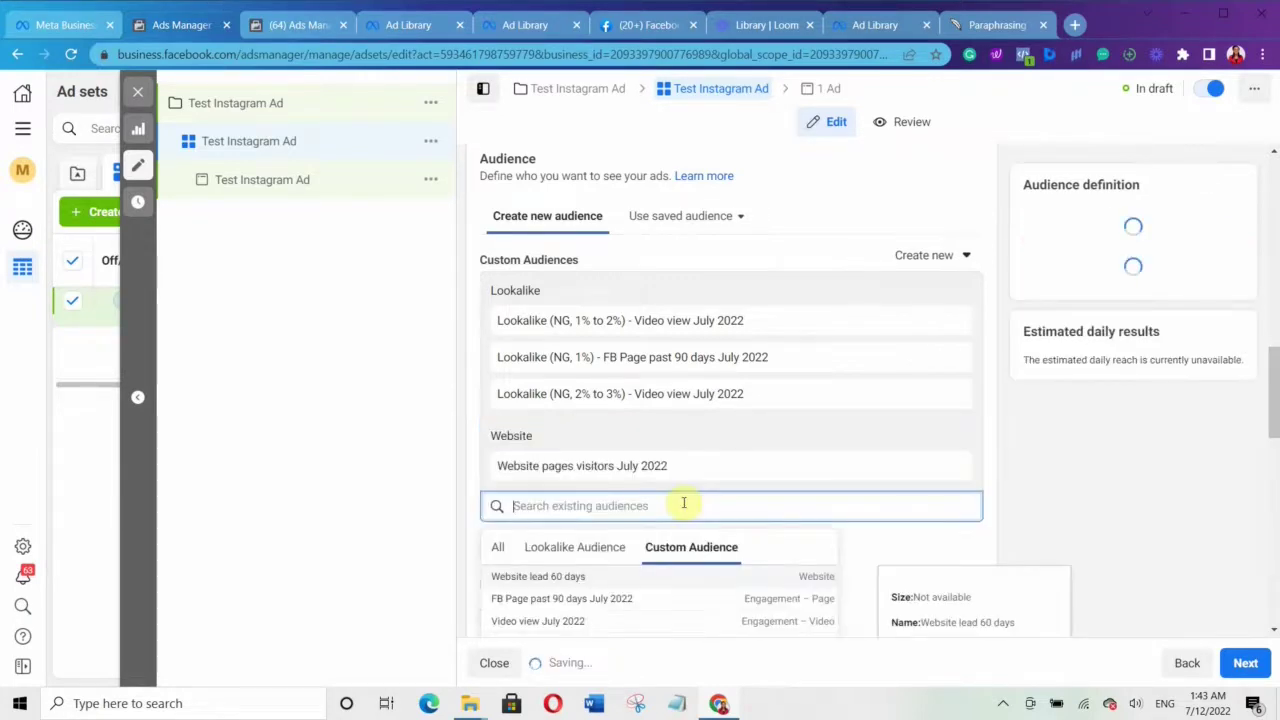
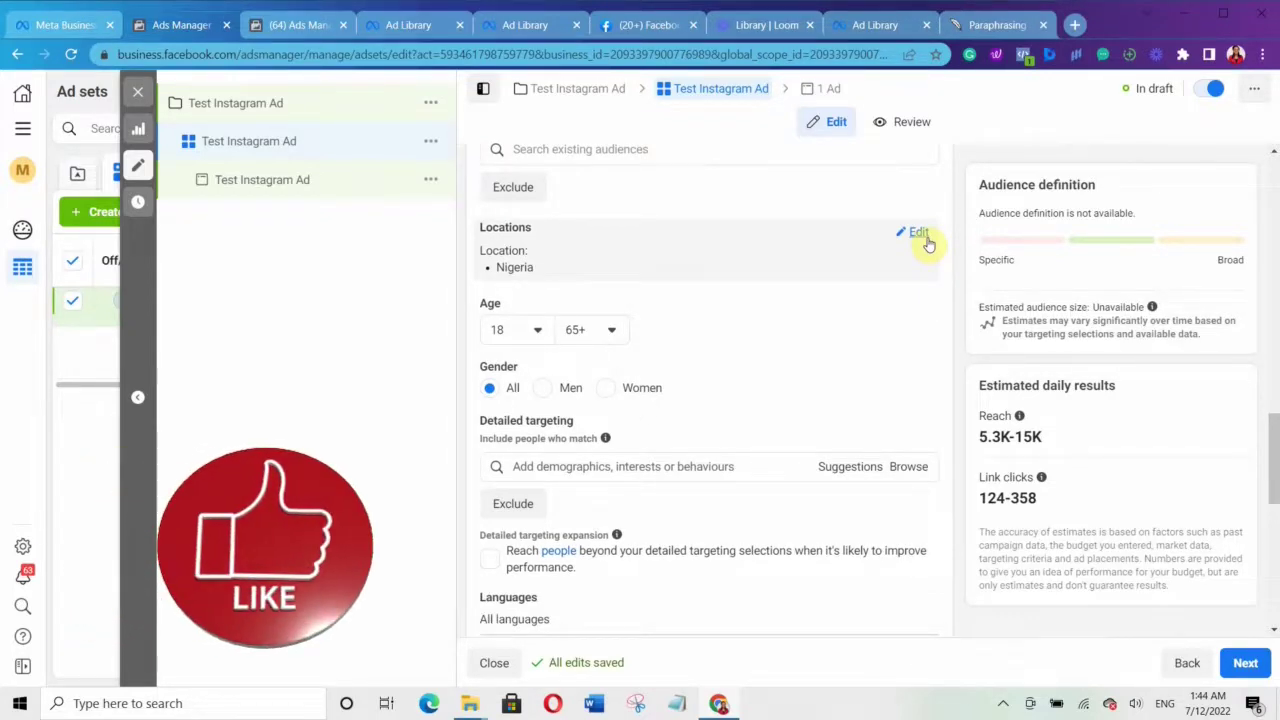
Step: Open the ad set's minimum Age dropdown, currently set to 18, for the Nigeria audience
left_click(526, 334)
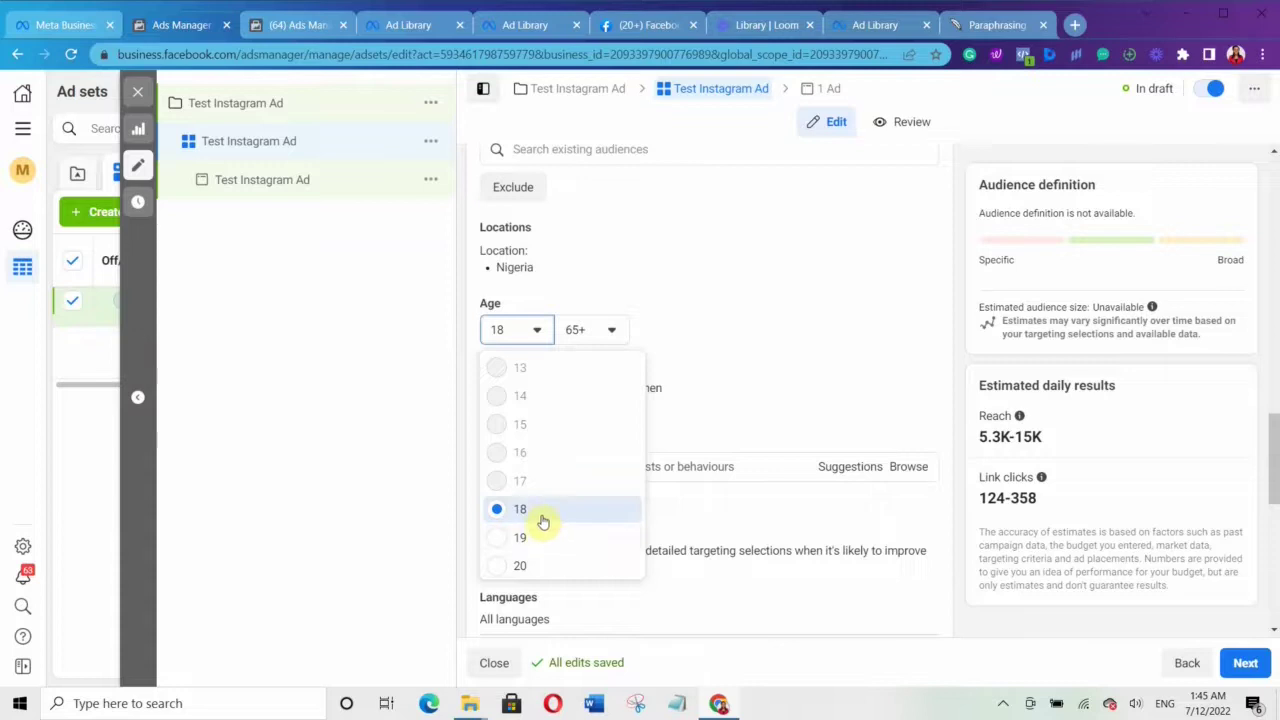
Step: Set the audience to women only, with a minimum age of 24 and maximum of 65+
scroll(543, 521, "down", 1)
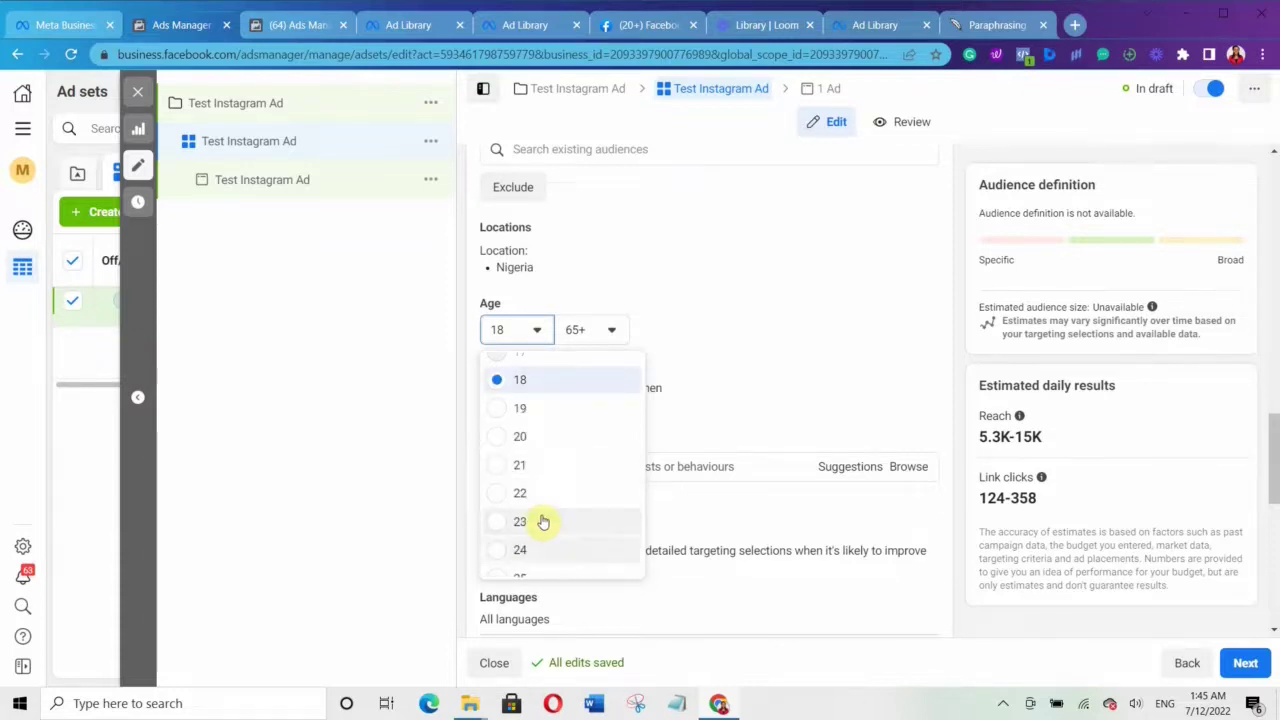
scroll(543, 521, "down", 1)
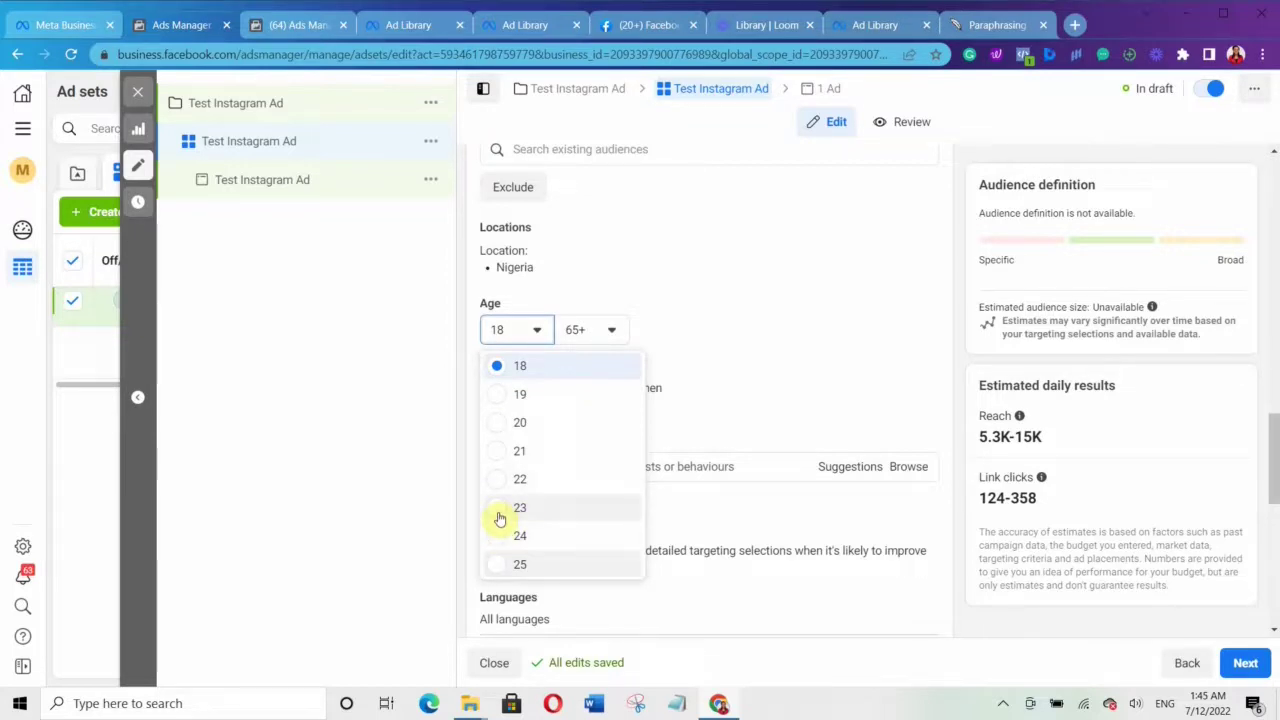
left_click(502, 510)
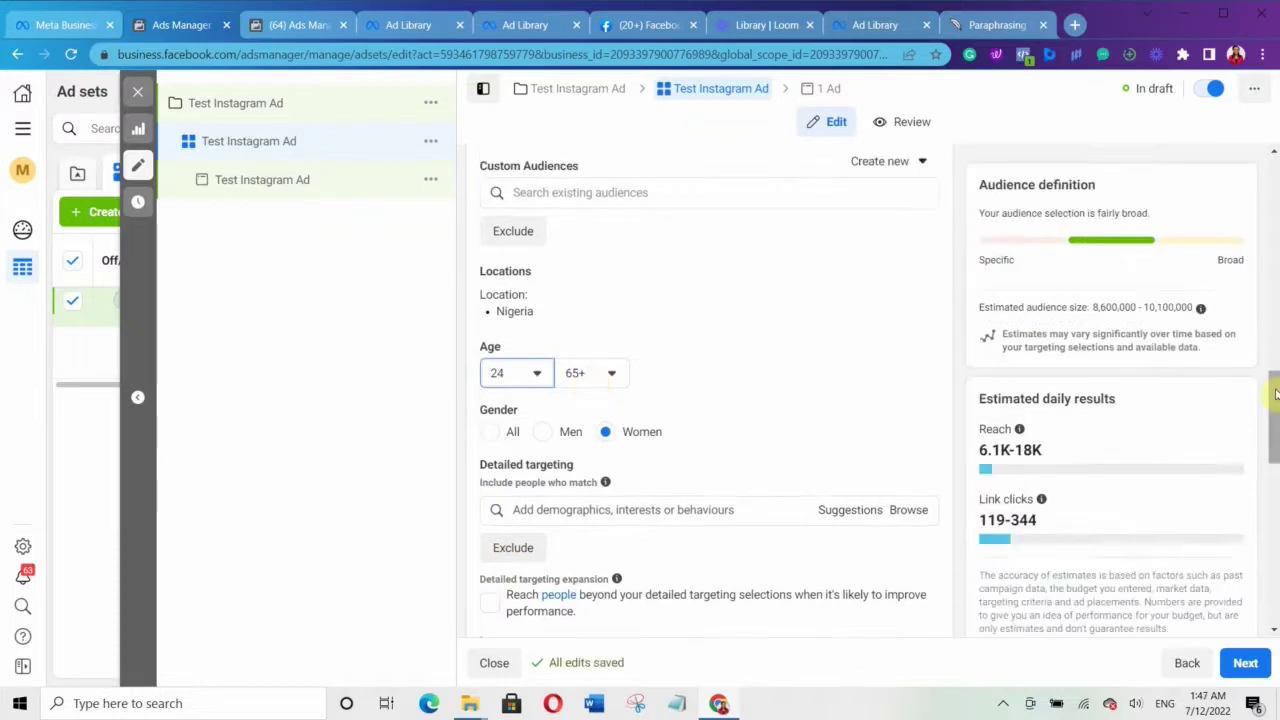
scroll(700, 400, "down", 1)
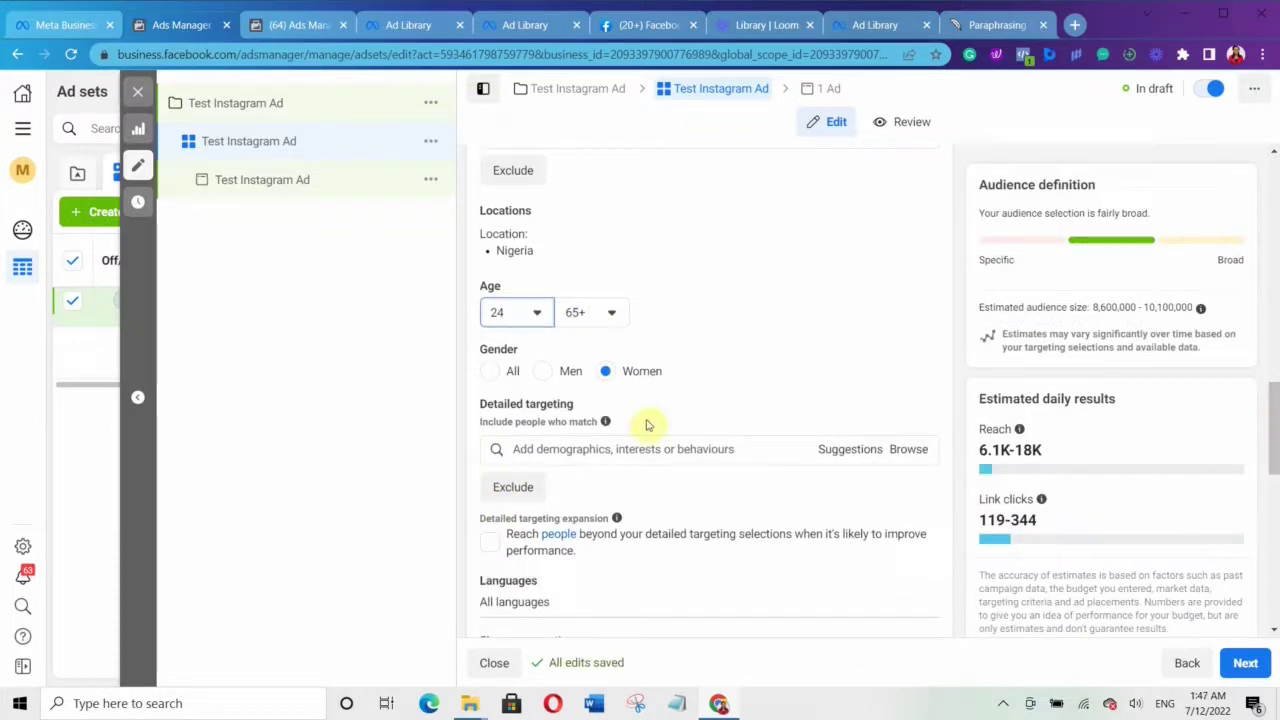
left_click(605, 374)
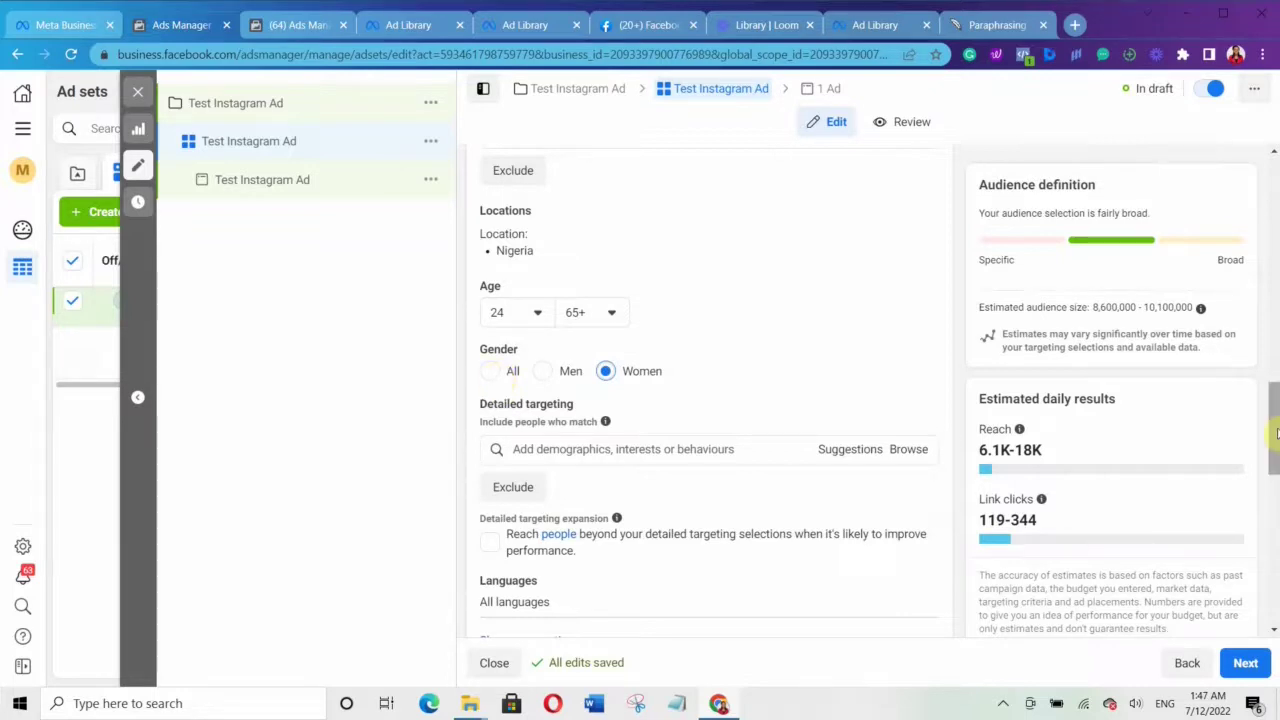
scroll(1275, 453, "down", 2)
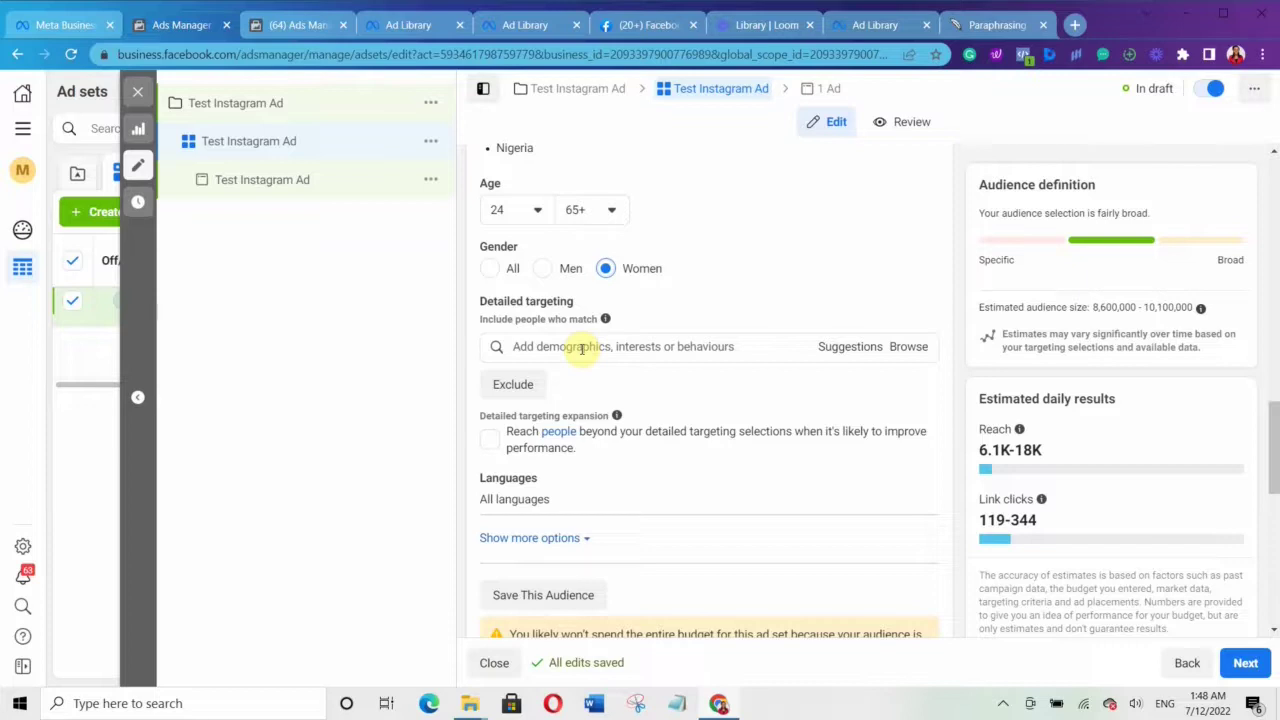
Step: Search detailed targeting for 'hairdbag' and add the Handbags interest
left_click(581, 348)
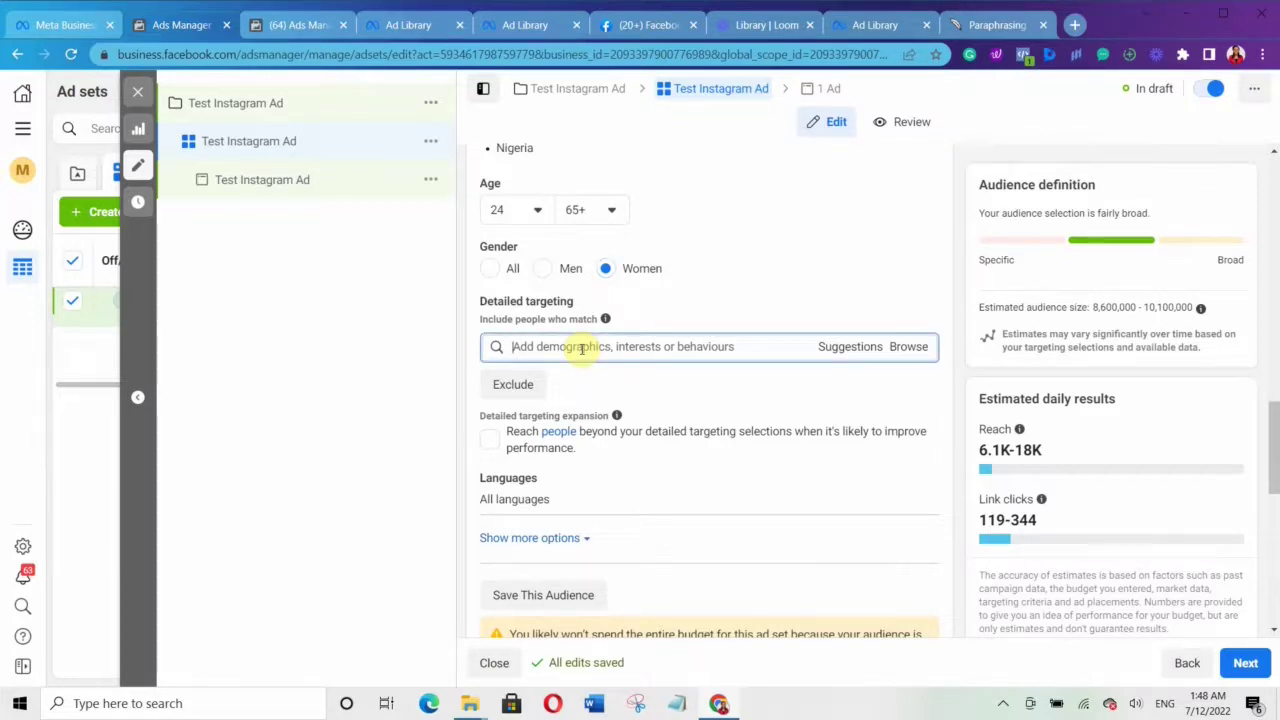
type("hair")
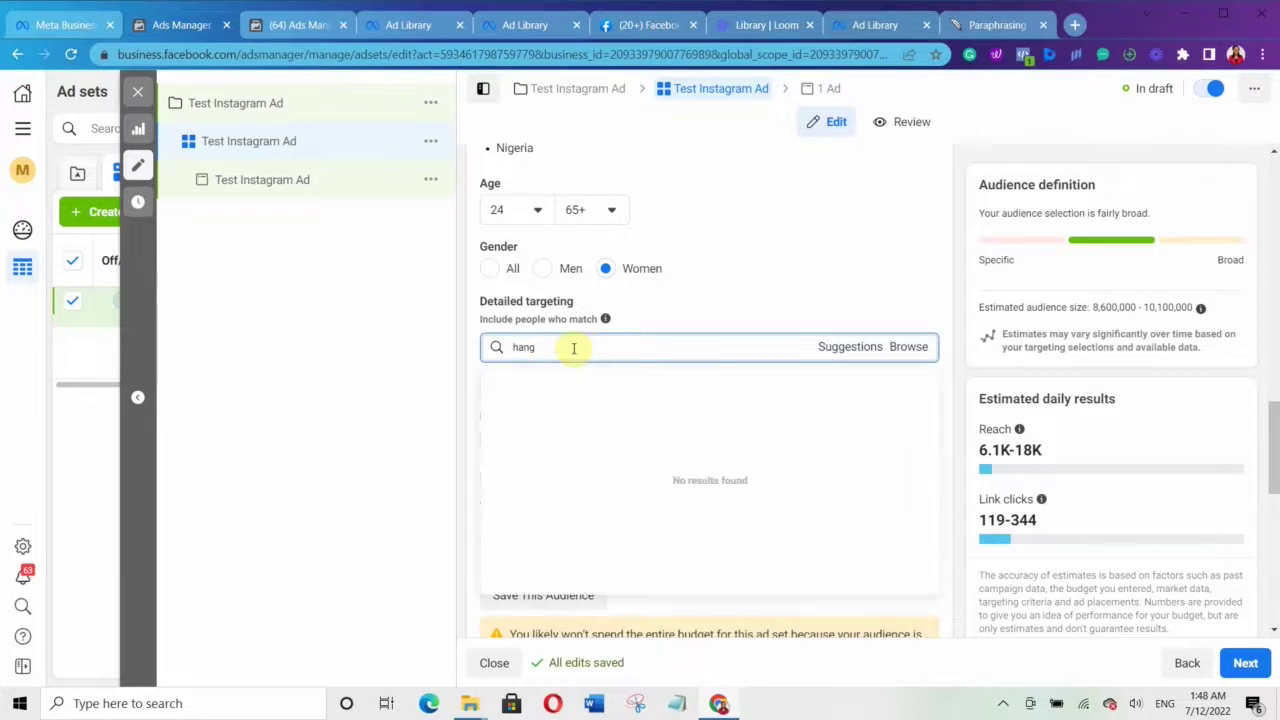
type("dbag")
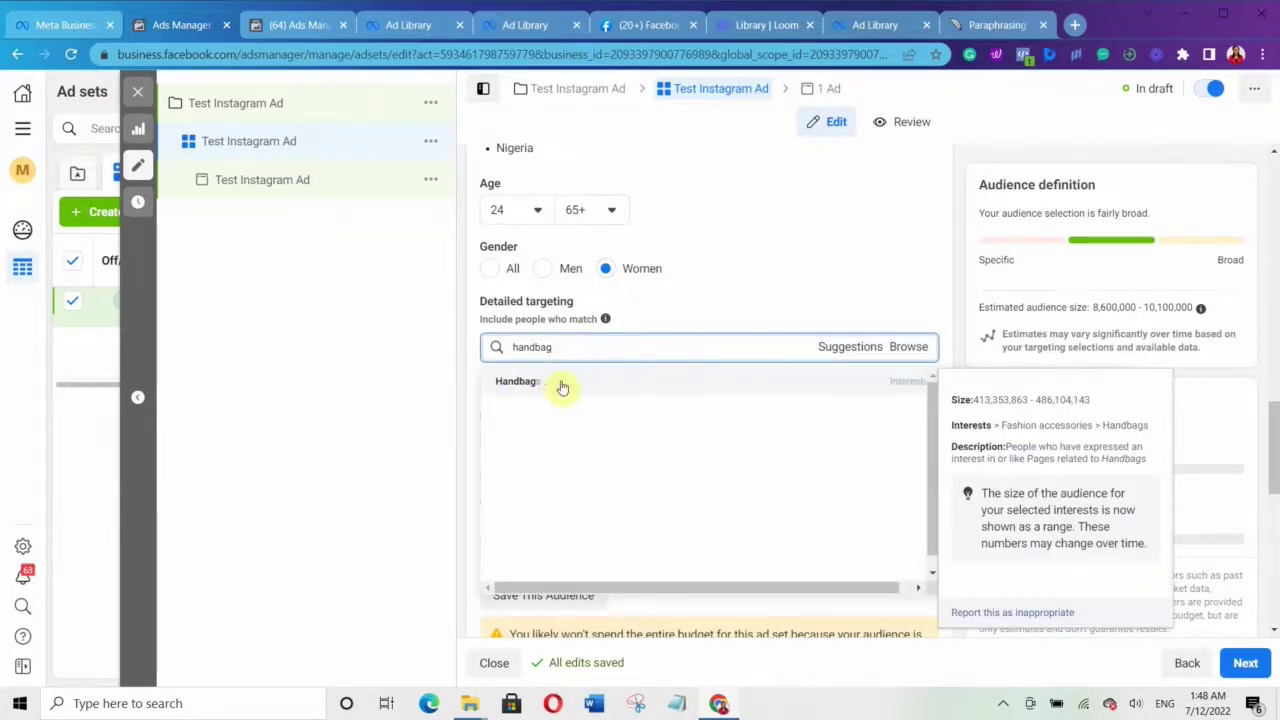
left_click(560, 383)
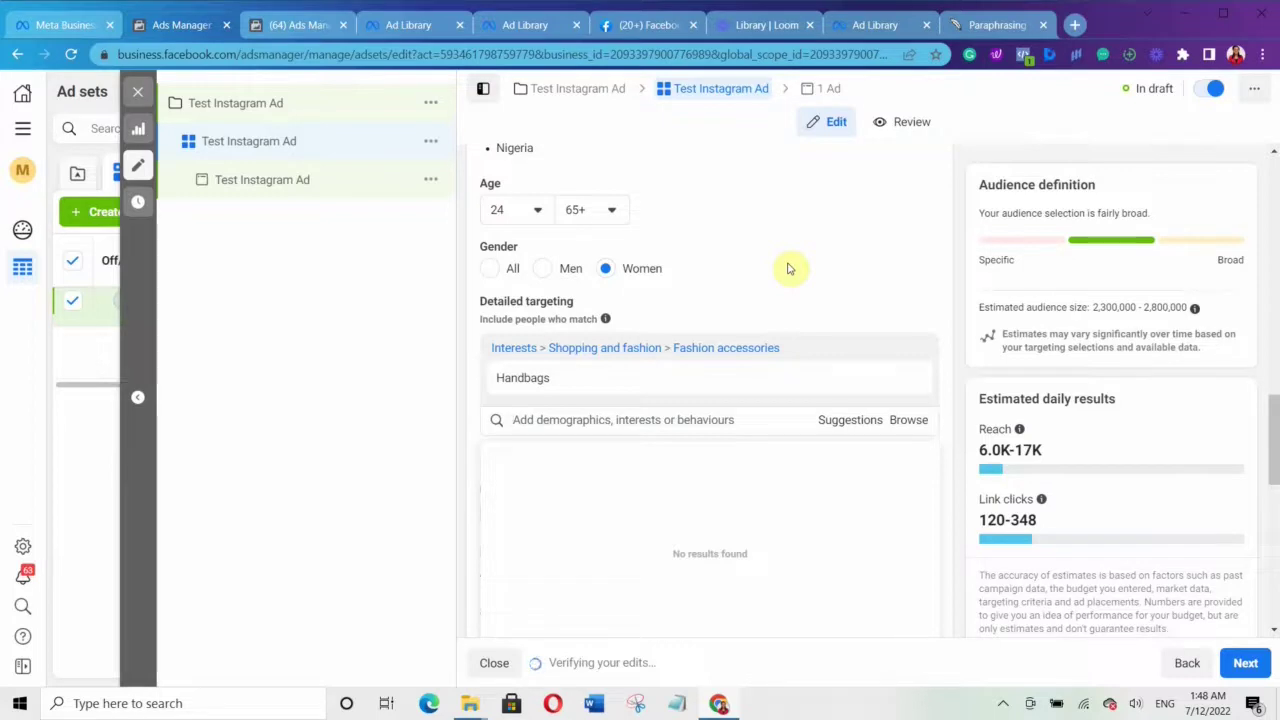
Step: Search detailed targeting for 'fashion acces' and dismiss the suggestions without adding any
left_click(432, 146)
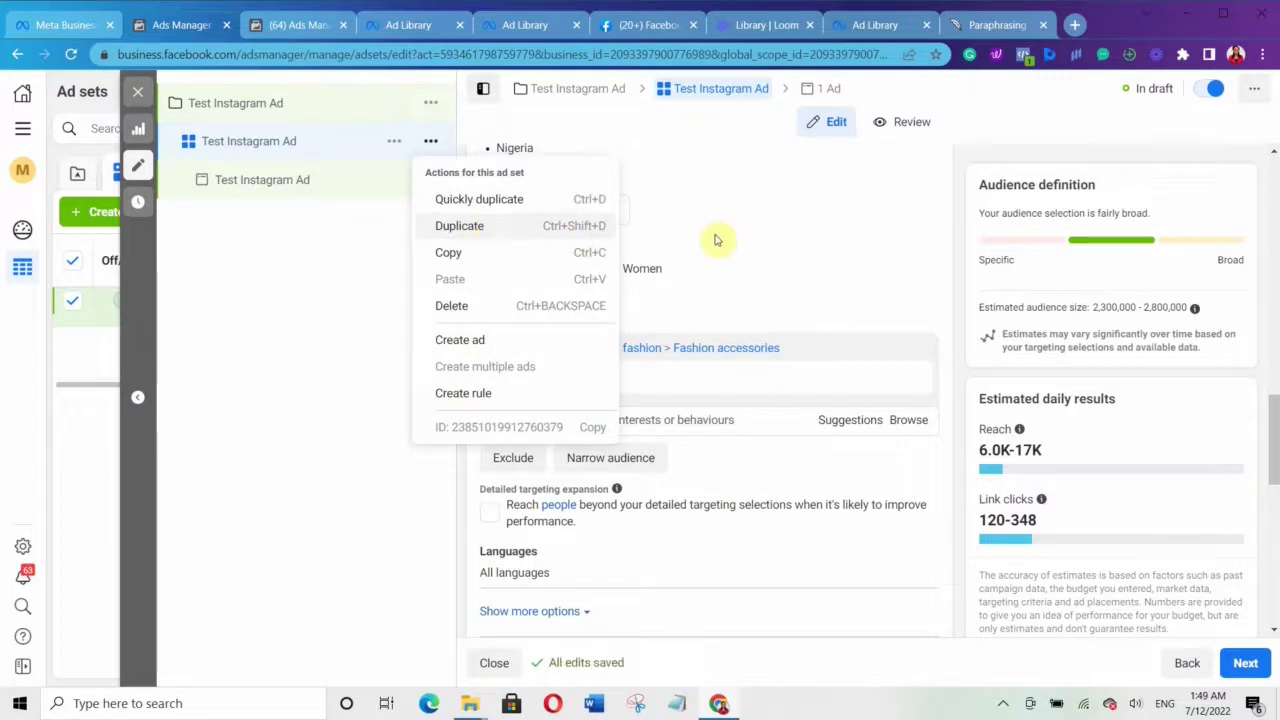
left_click(715, 240)
left_click(570, 421)
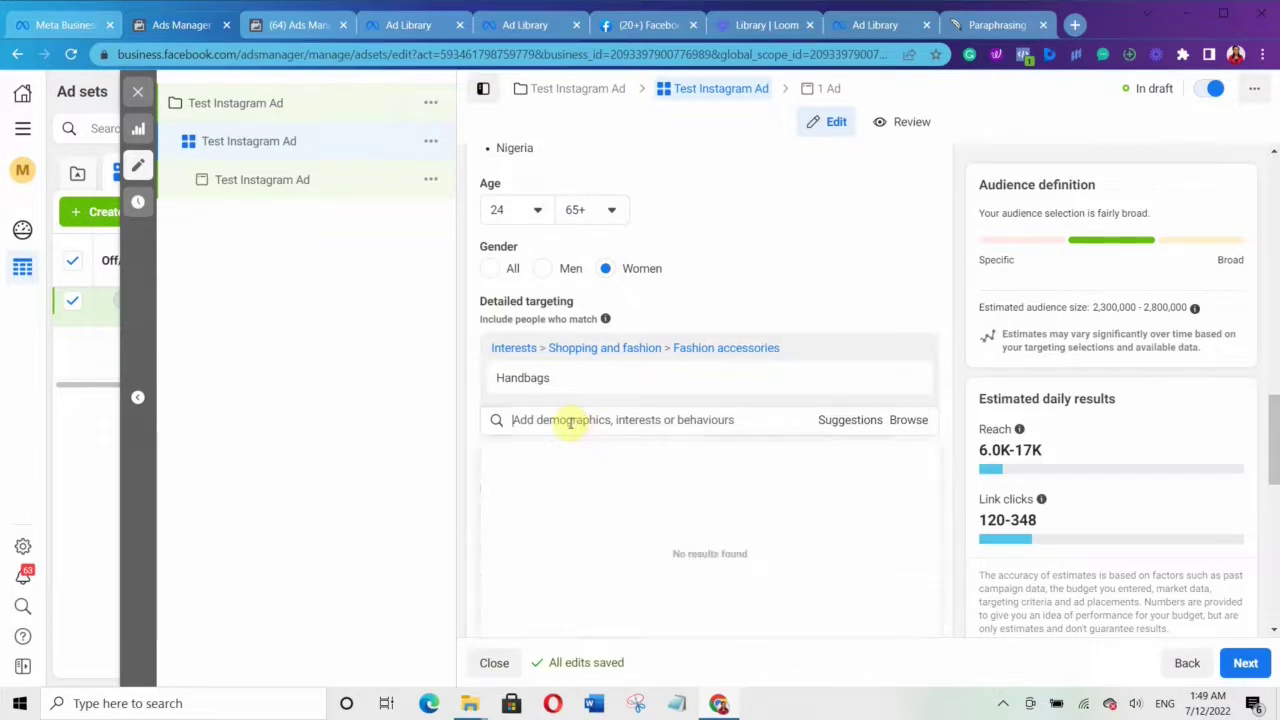
type("fashion")
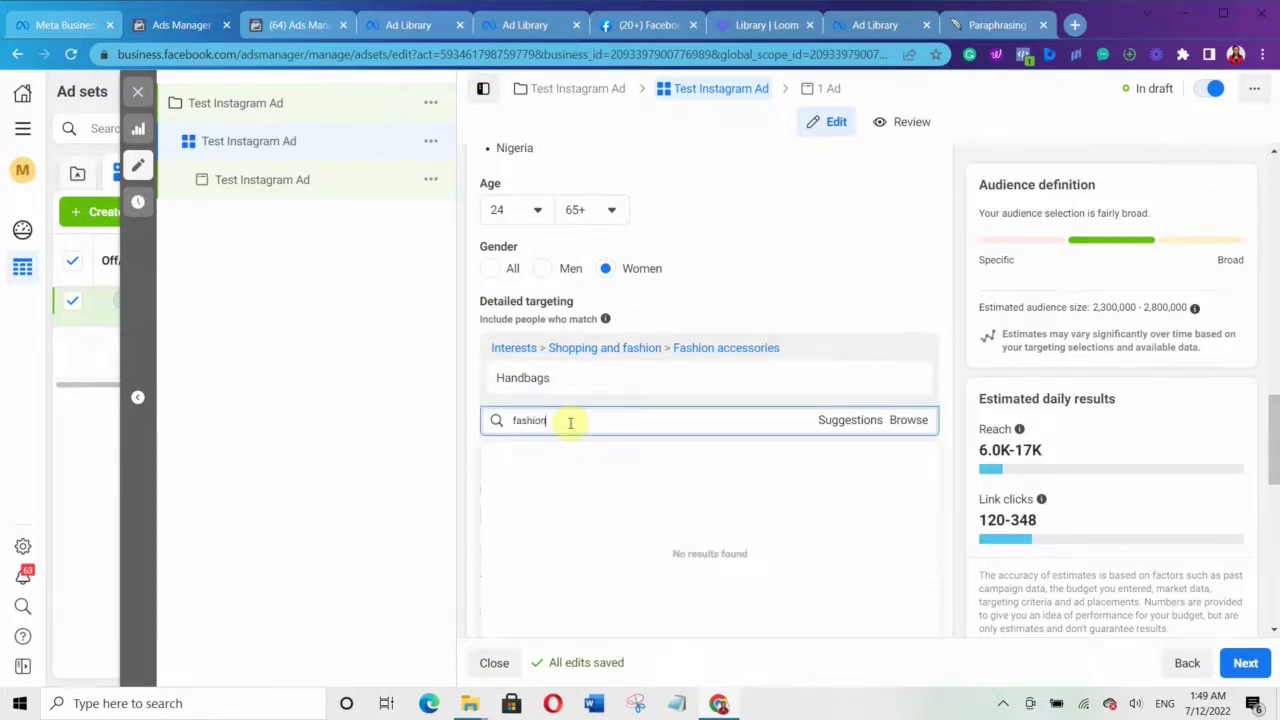
type(" acces")
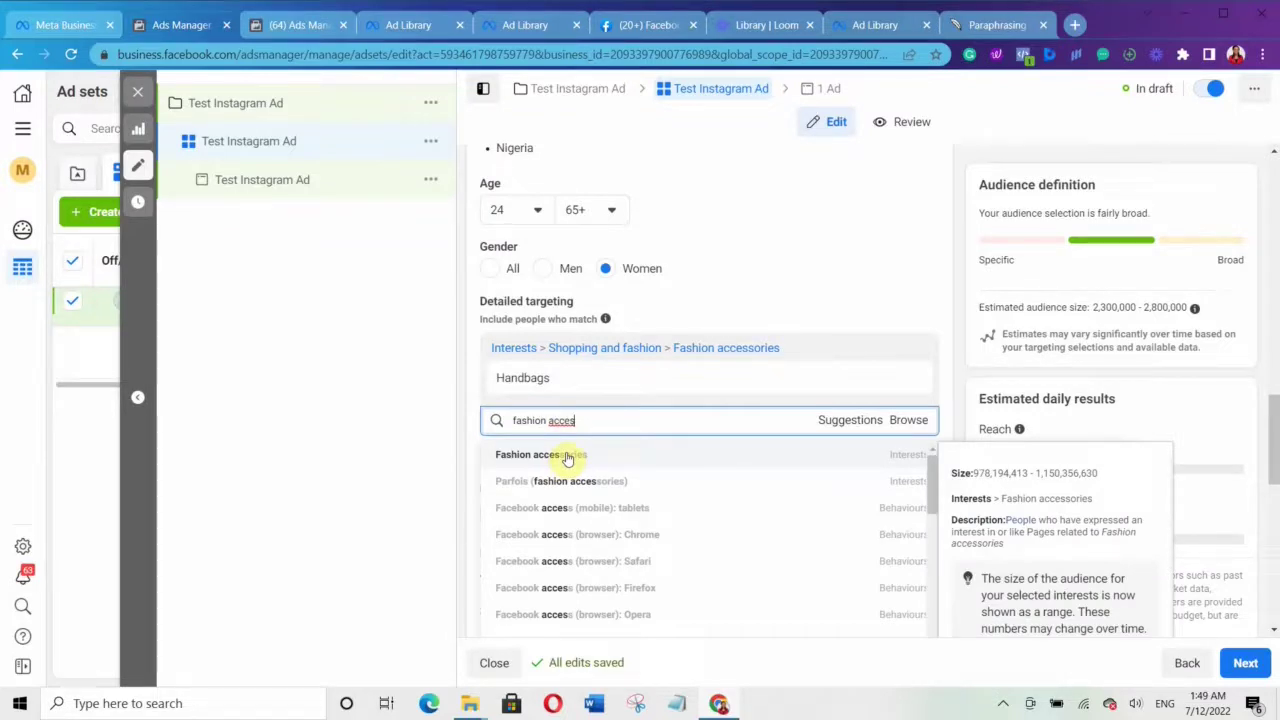
left_click(862, 252)
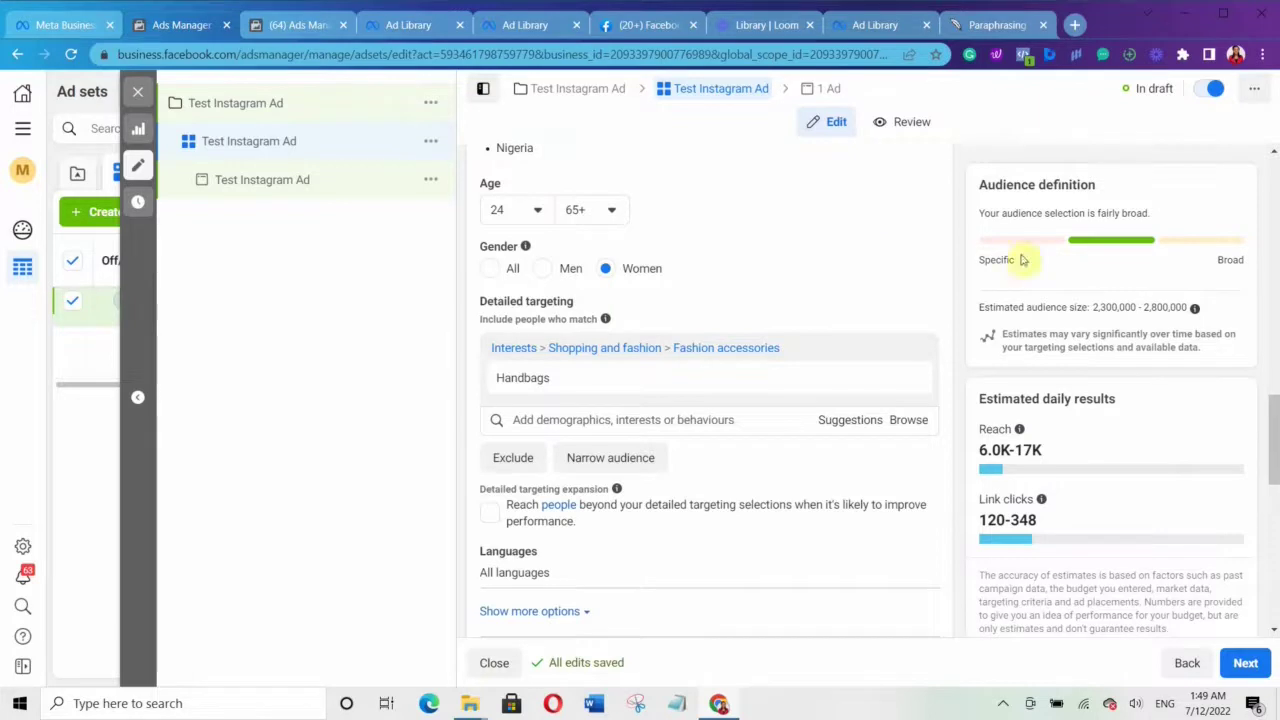
scroll(1275, 458, "down", 1)
left_click_drag(1275, 458, 1275, 476)
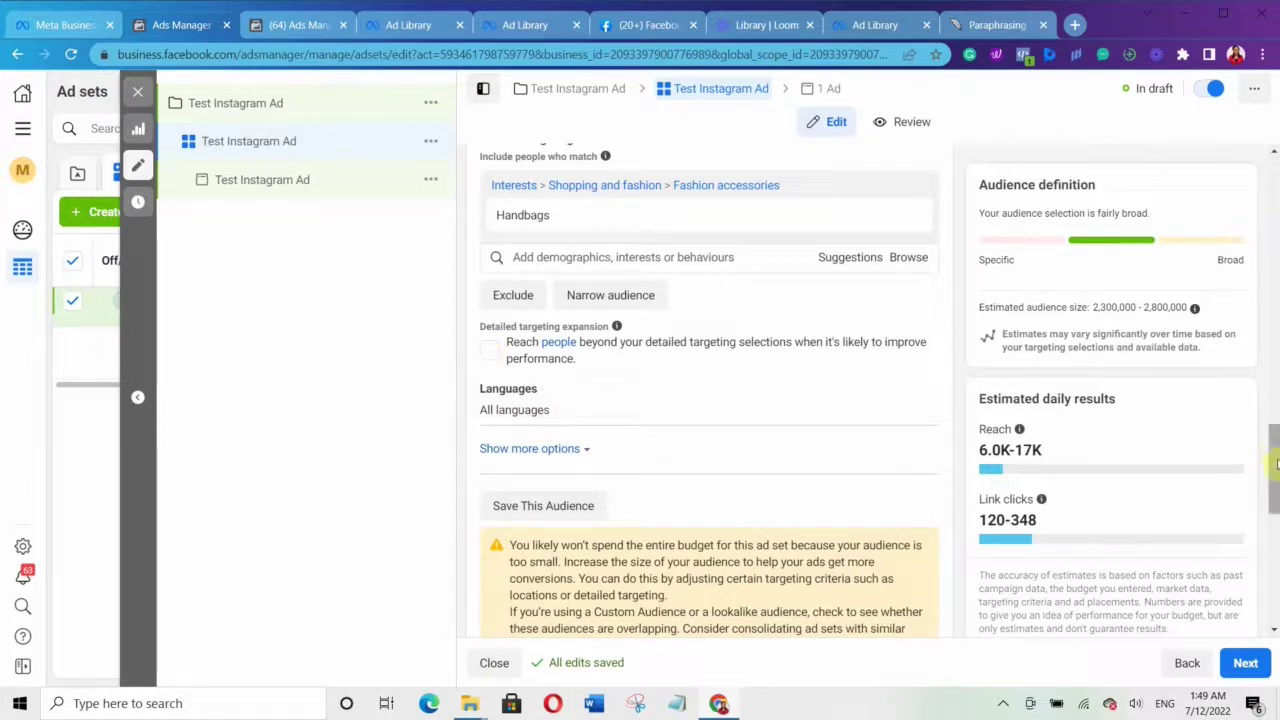
Step: Save the current targeting as a reusable audience named 'Handbag interest'
scroll(1275, 470, "down", 1)
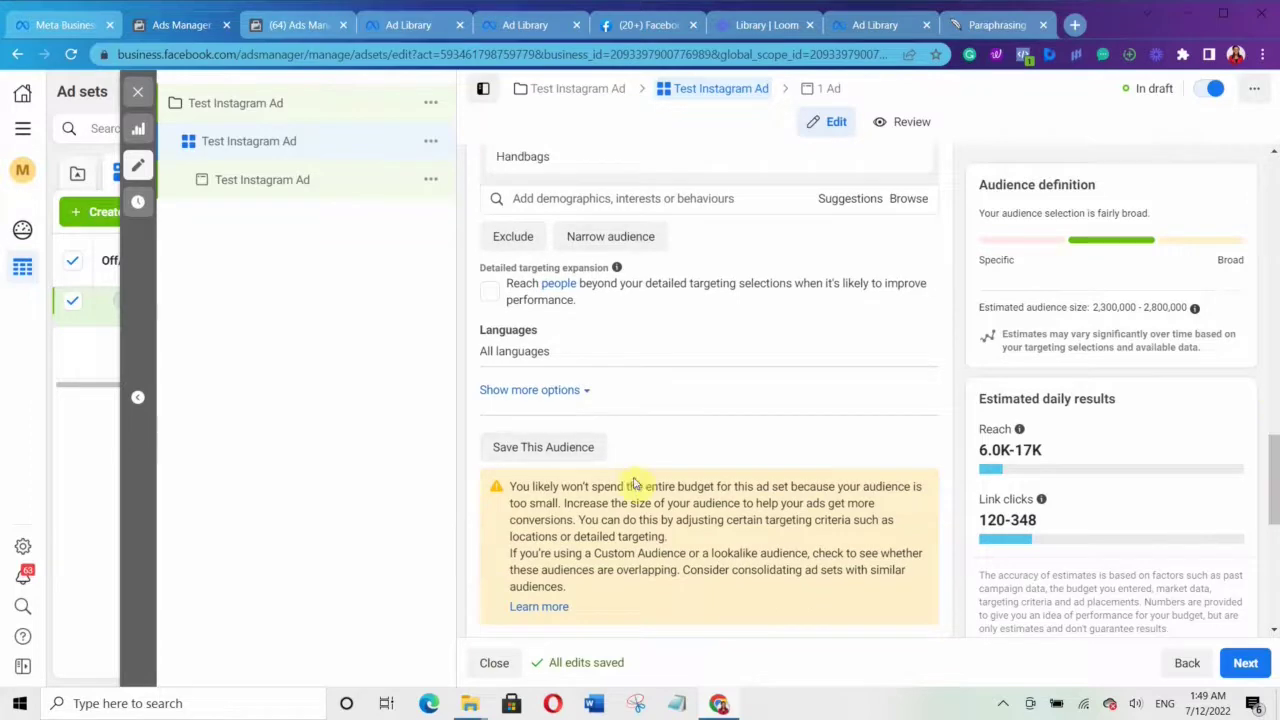
left_click(574, 452)
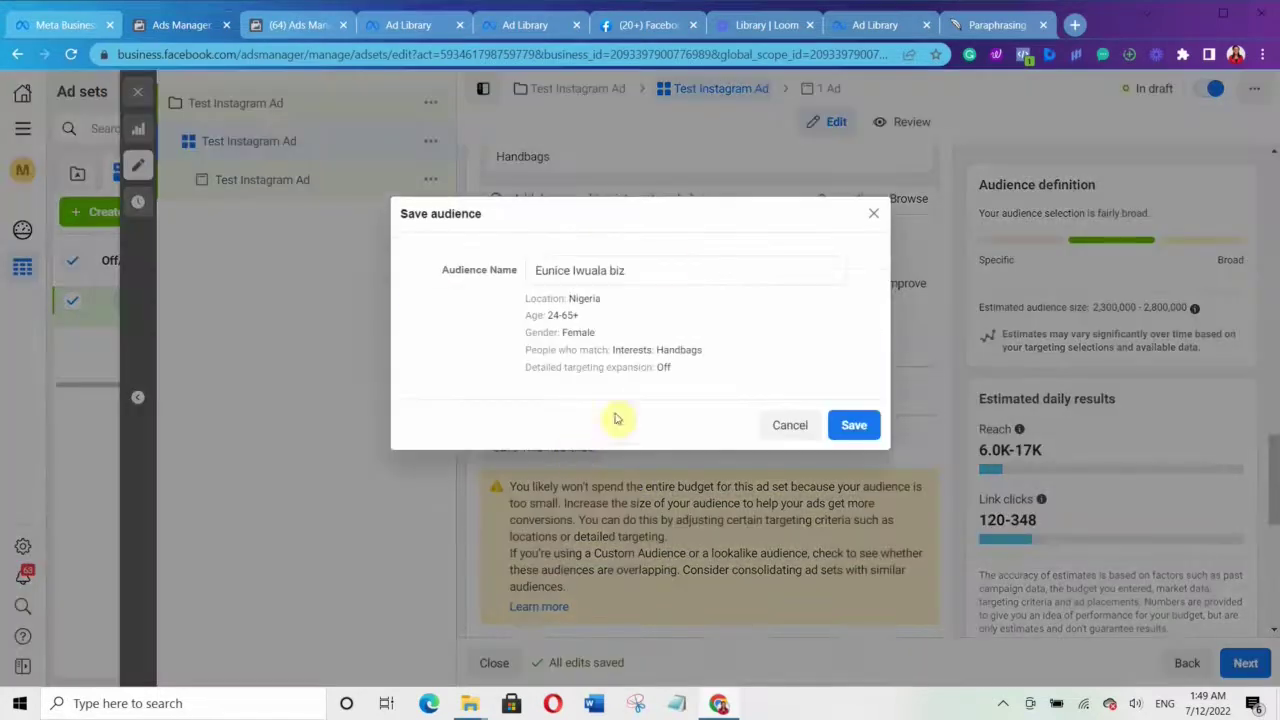
left_click_drag(648, 266, 533, 275)
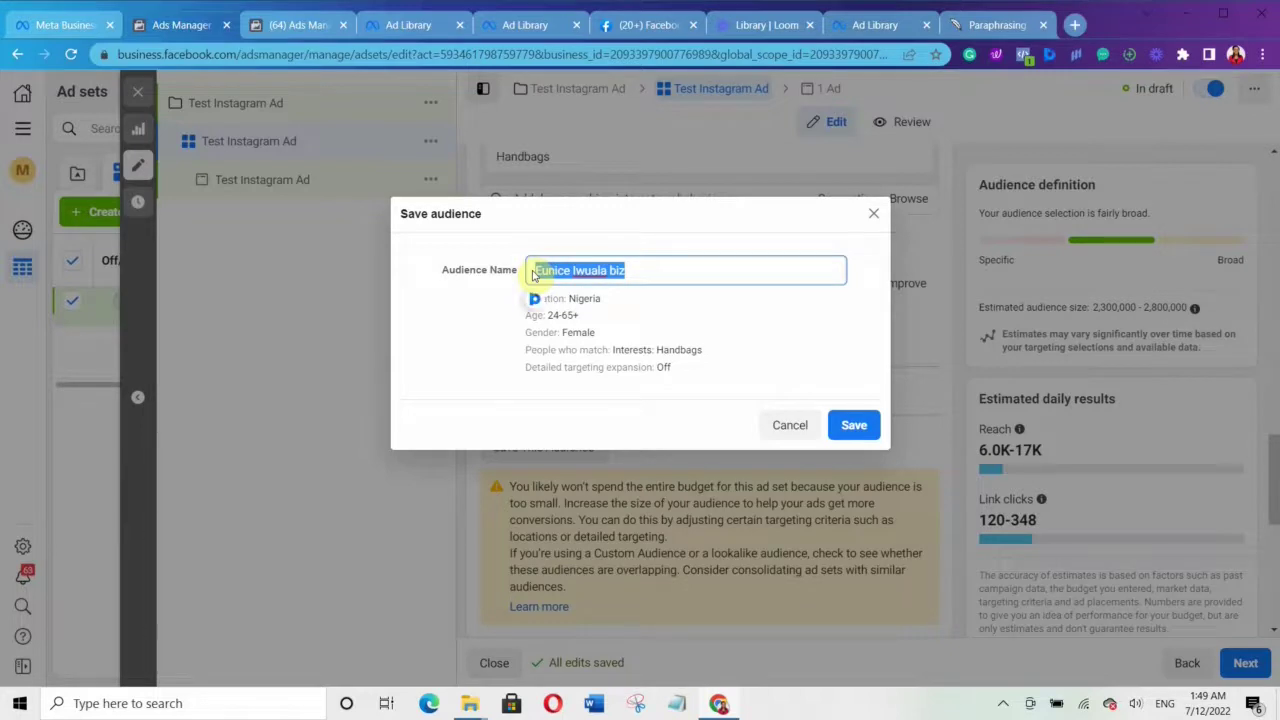
type("Handbag interest")
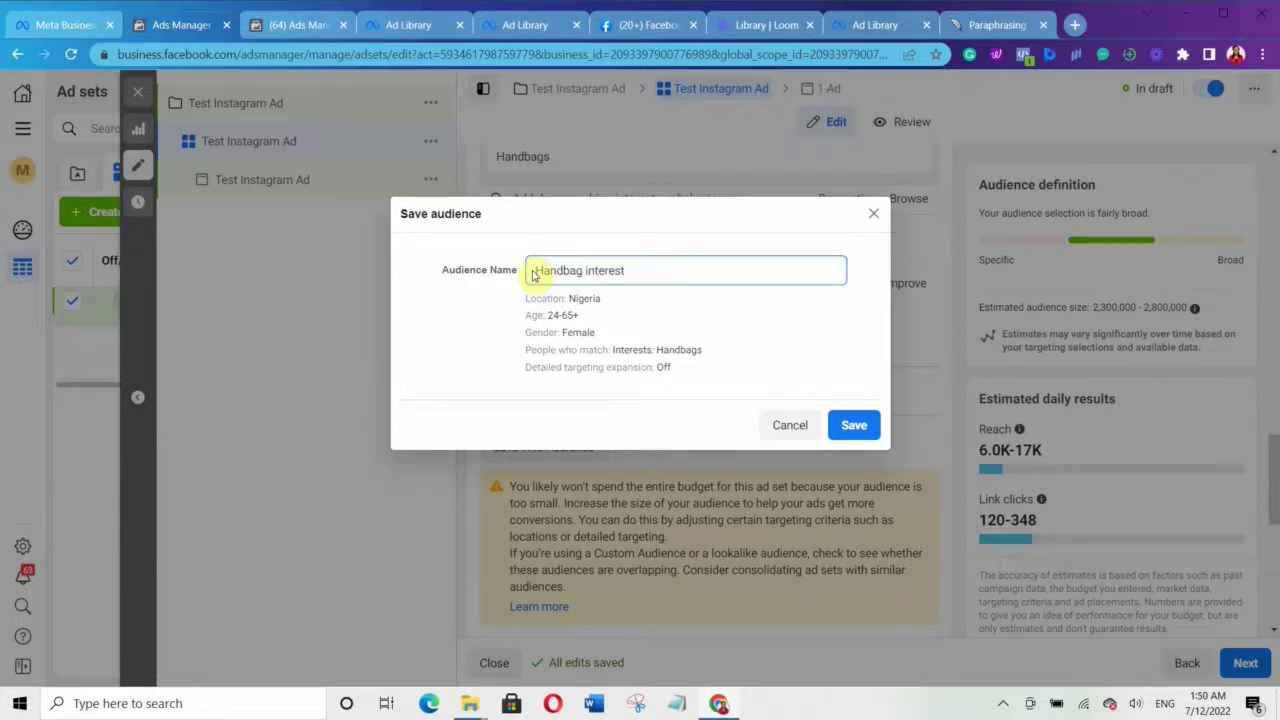
left_click(854, 426)
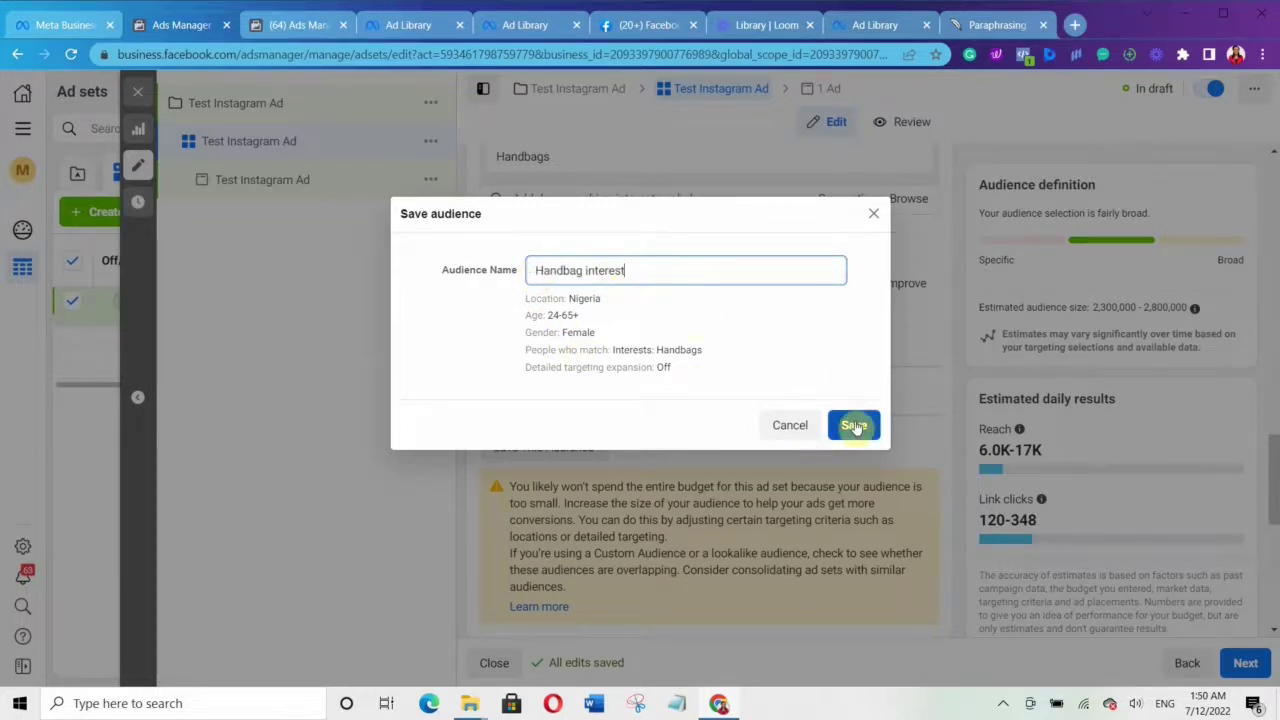
left_click_drag(1274, 475, 1275, 565)
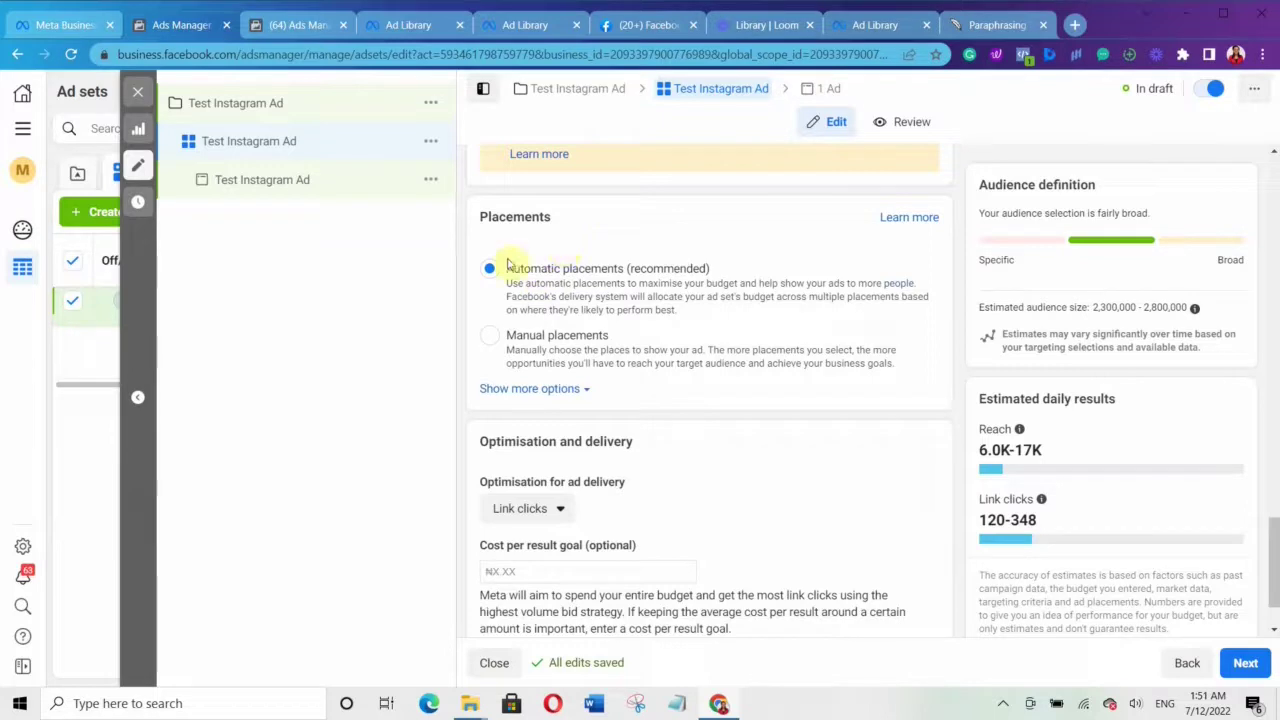
Step: Switch to manual placements and remove Facebook, Audience Network and Messenger
left_click(490, 338)
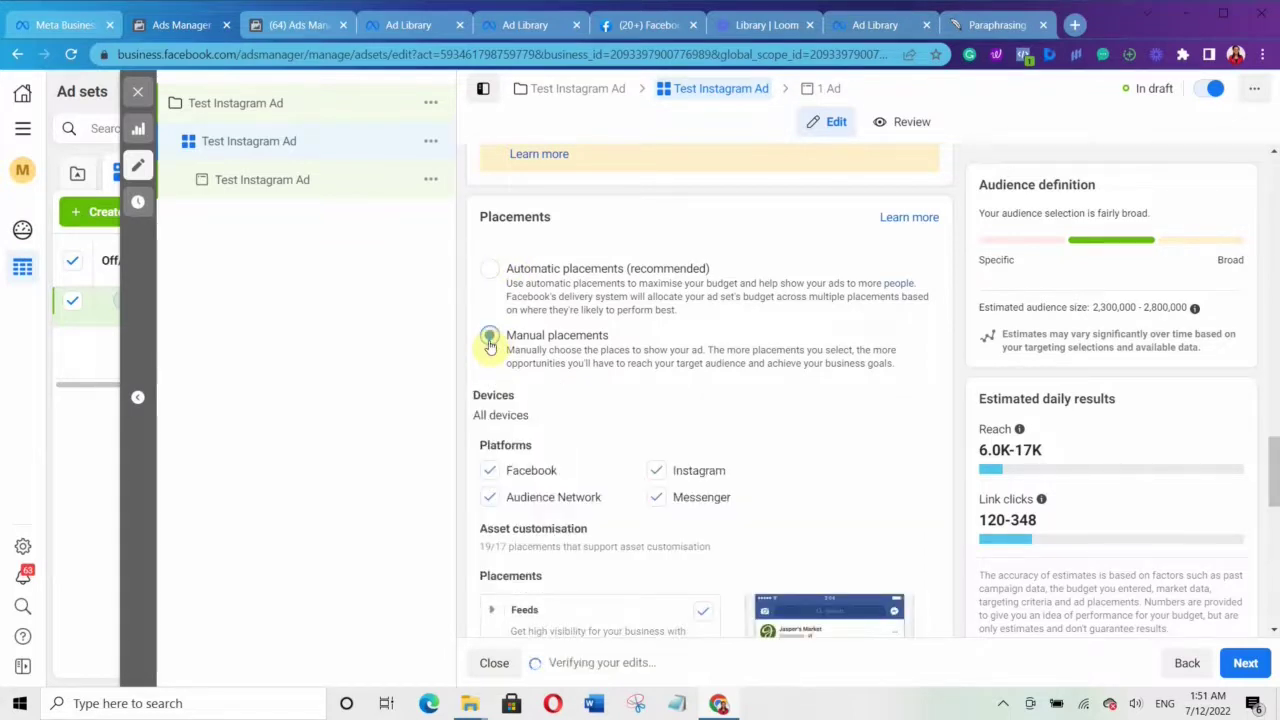
scroll(700, 380, "down", 2)
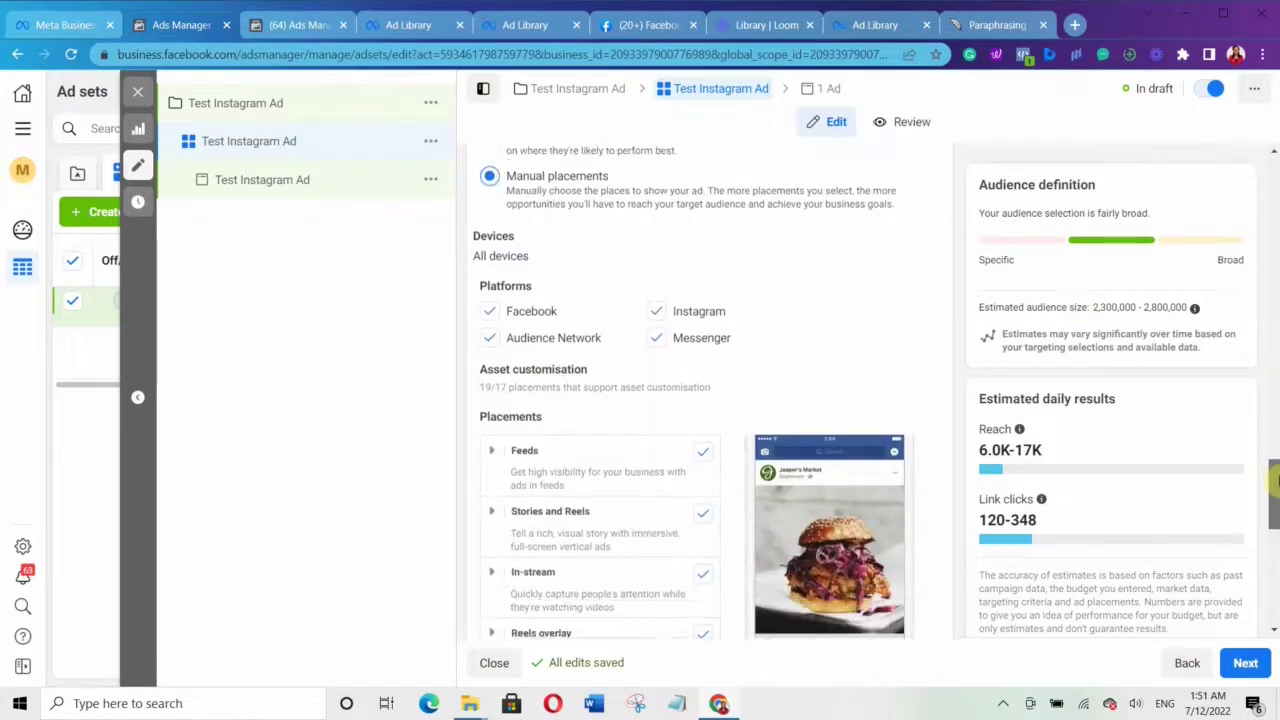
left_click(488, 294)
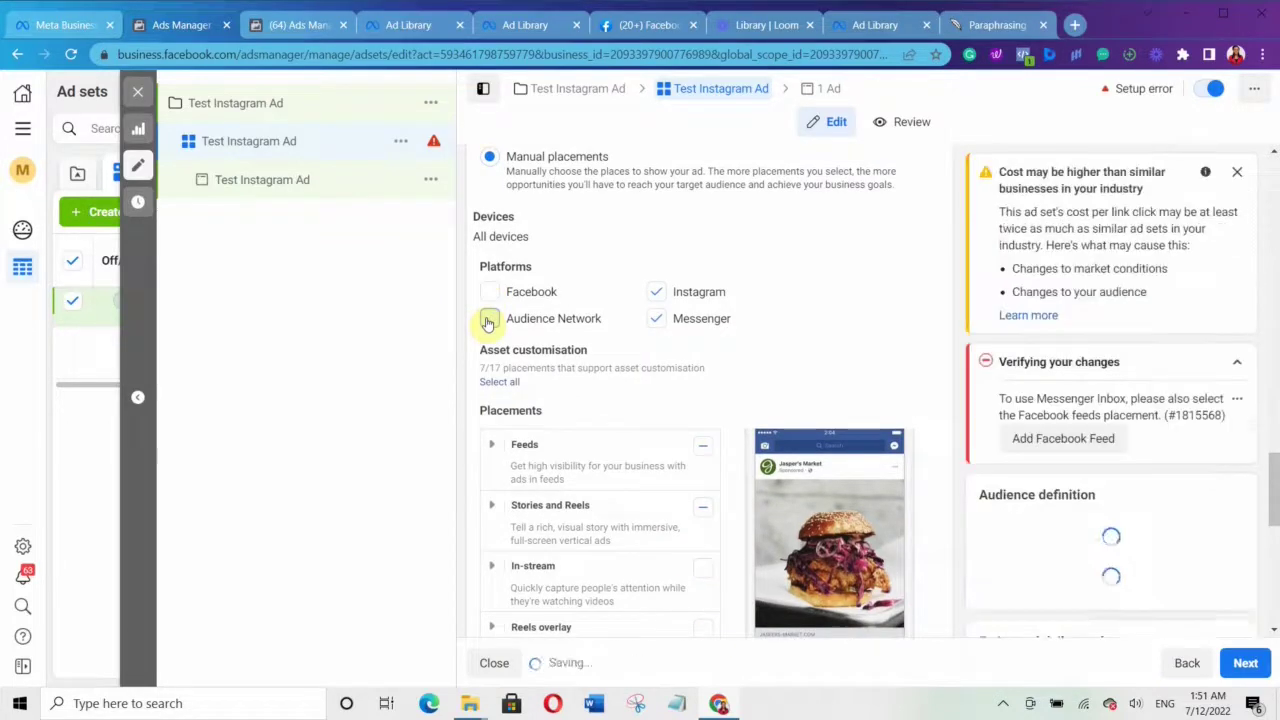
left_click(489, 318)
left_click(660, 318)
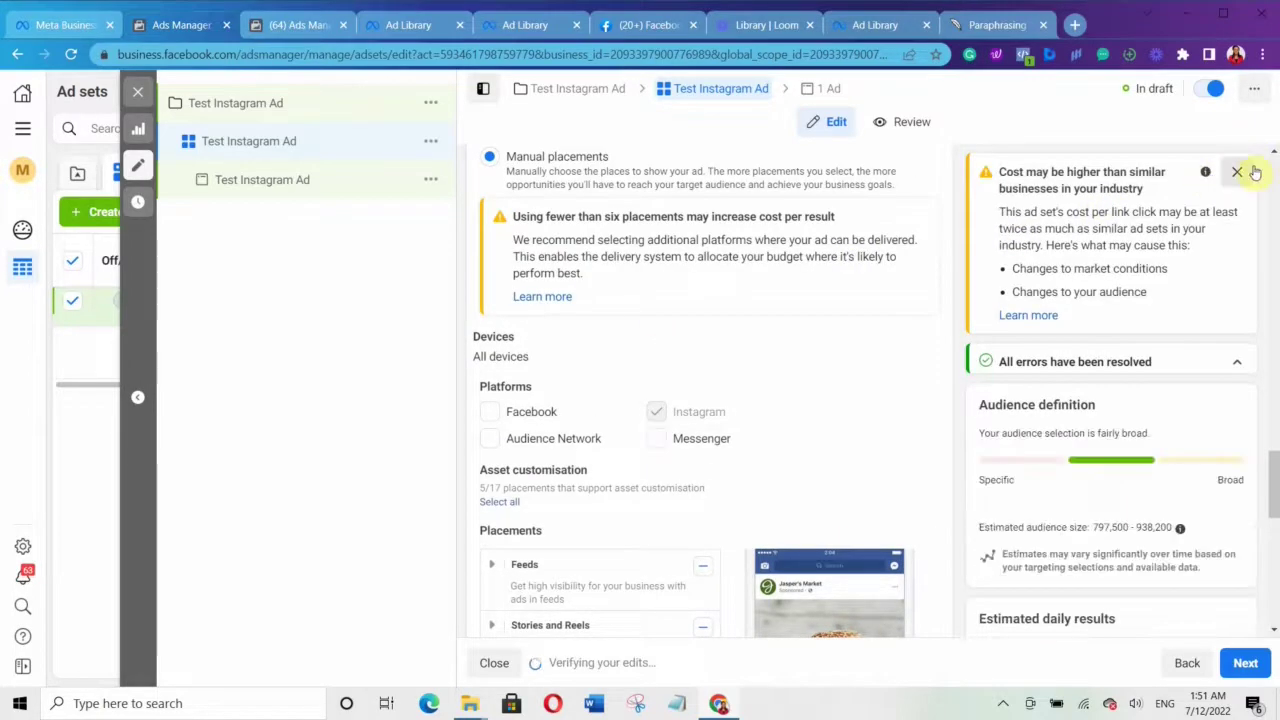
left_click(1236, 172)
scroll(1275, 615, "down", 4)
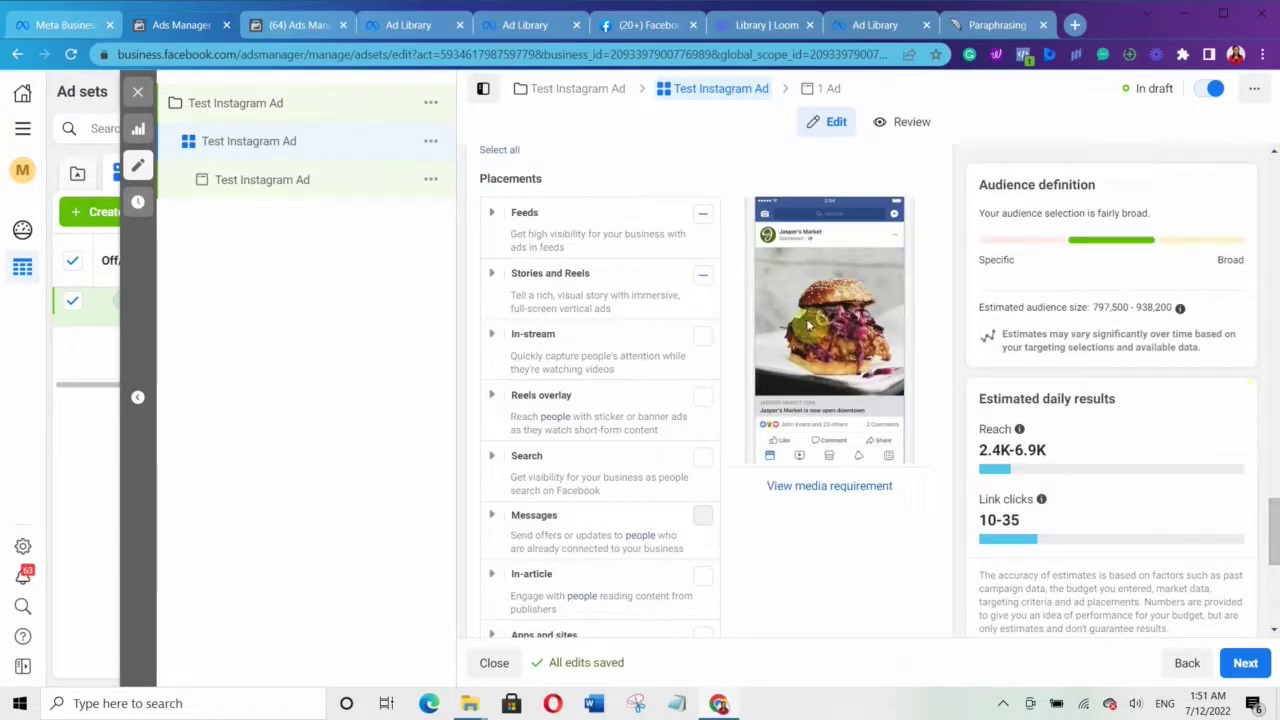
Step: Keep Instagram feed and Explore, toggle Instagram Shop, and turn off Instagram Reels
left_click(491, 216)
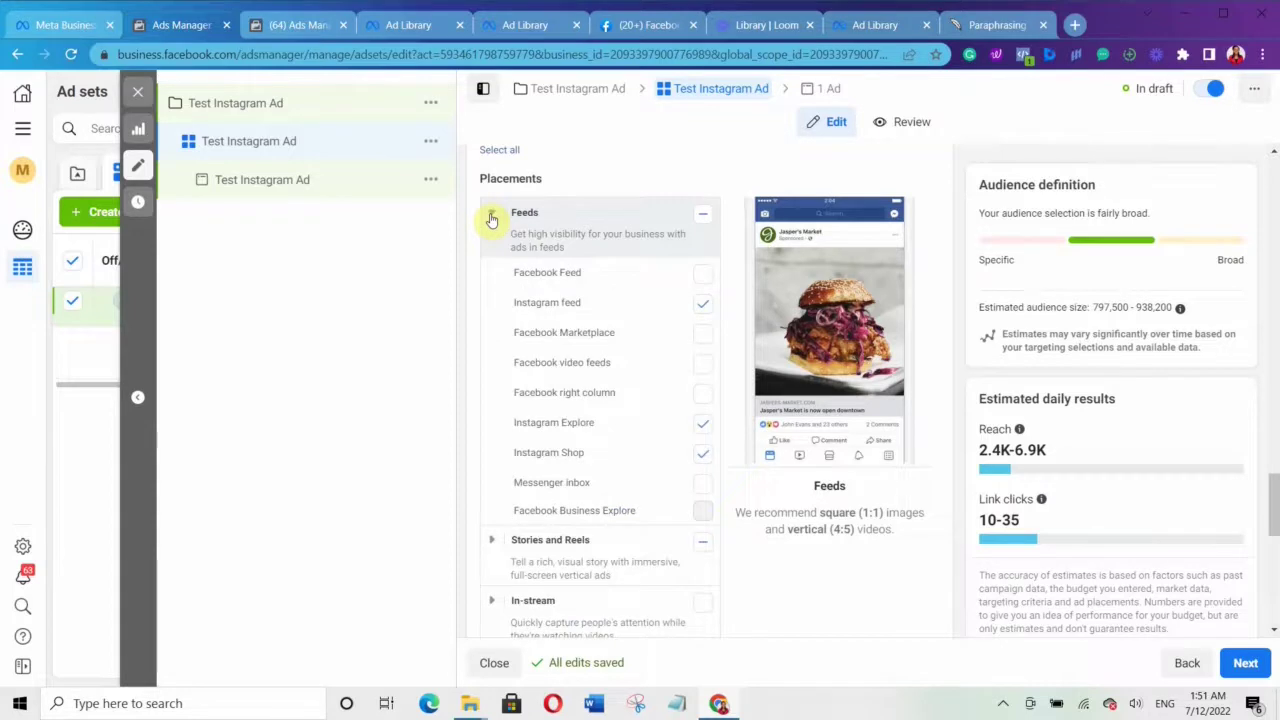
left_click(690, 305)
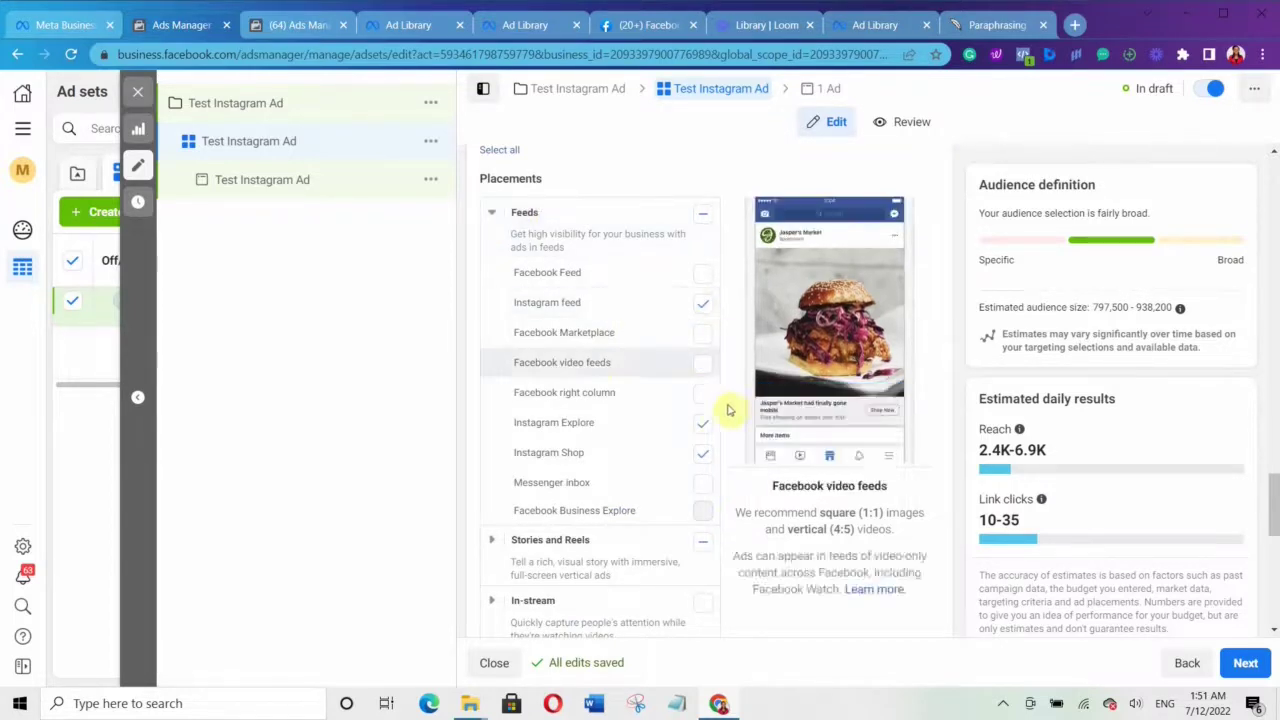
left_click(704, 426)
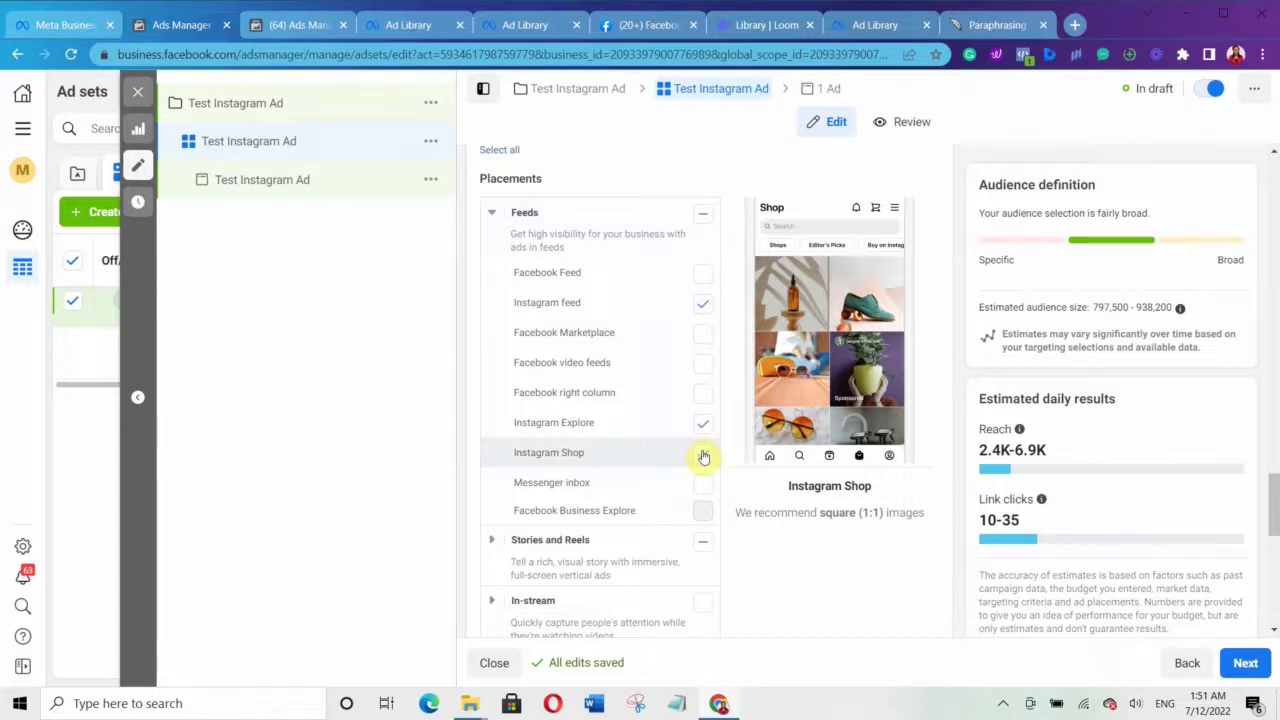
left_click(703, 454)
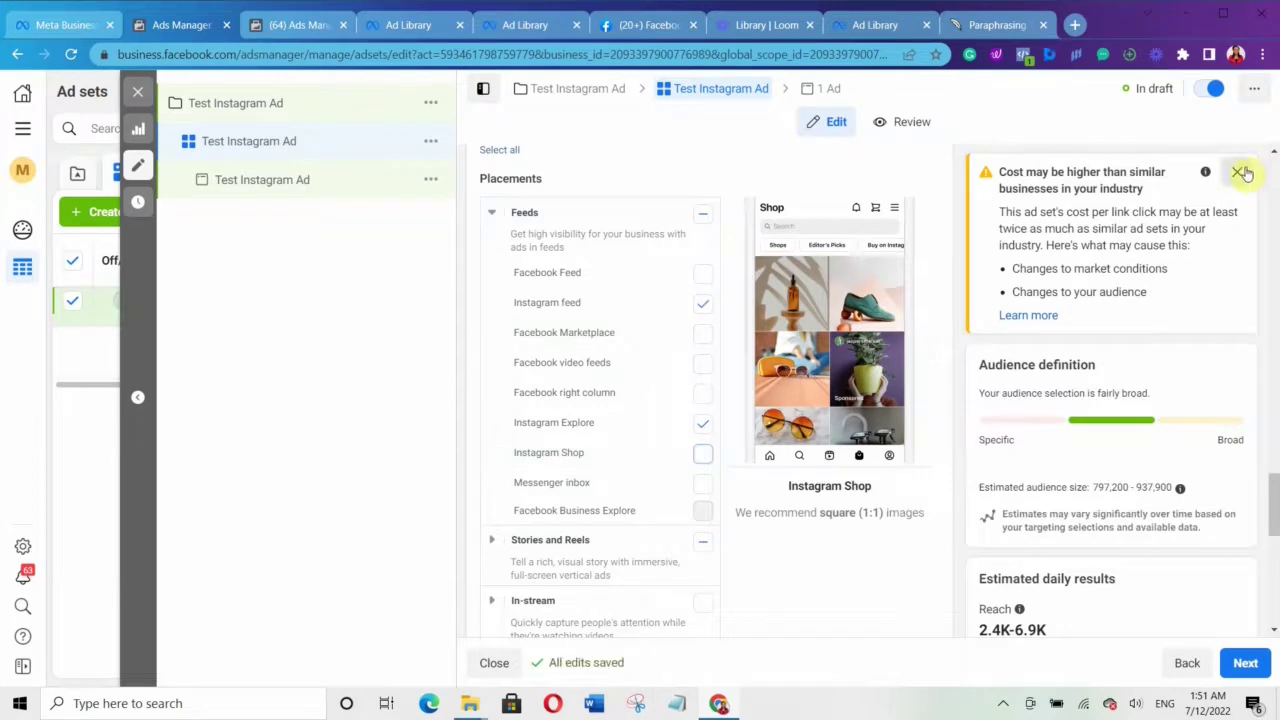
left_click(1239, 172)
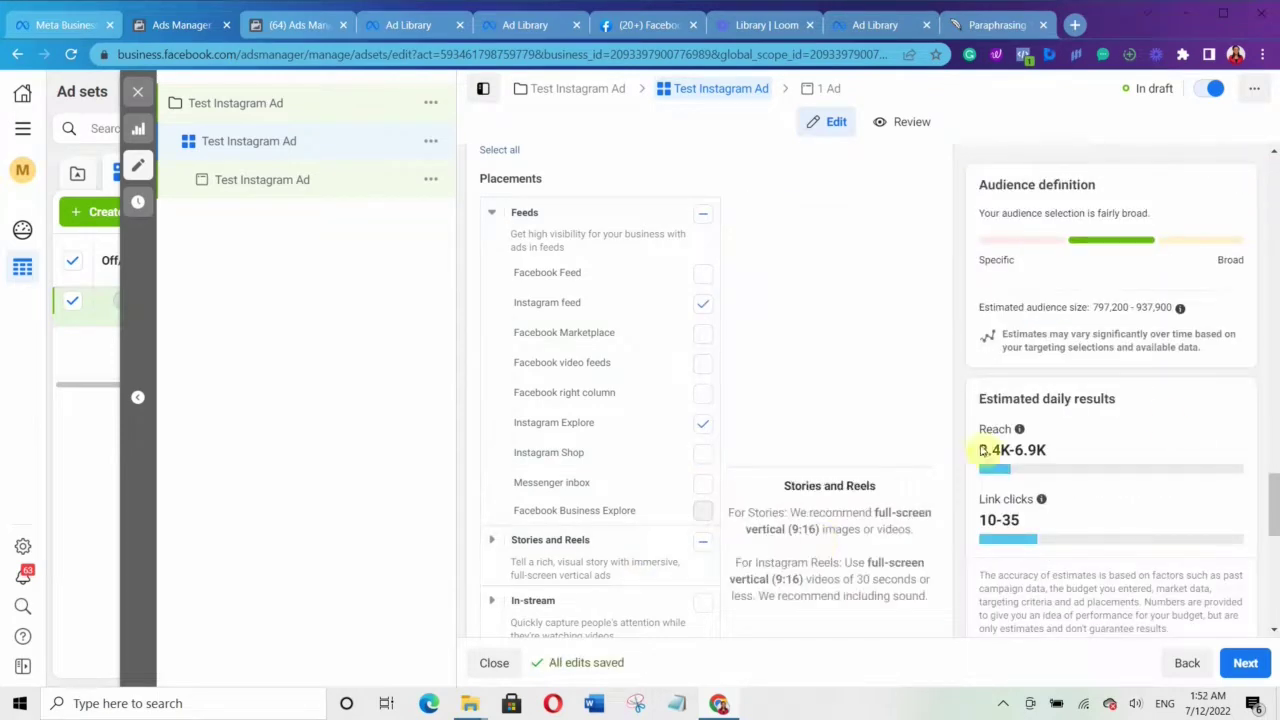
scroll(600, 420, "down", 2)
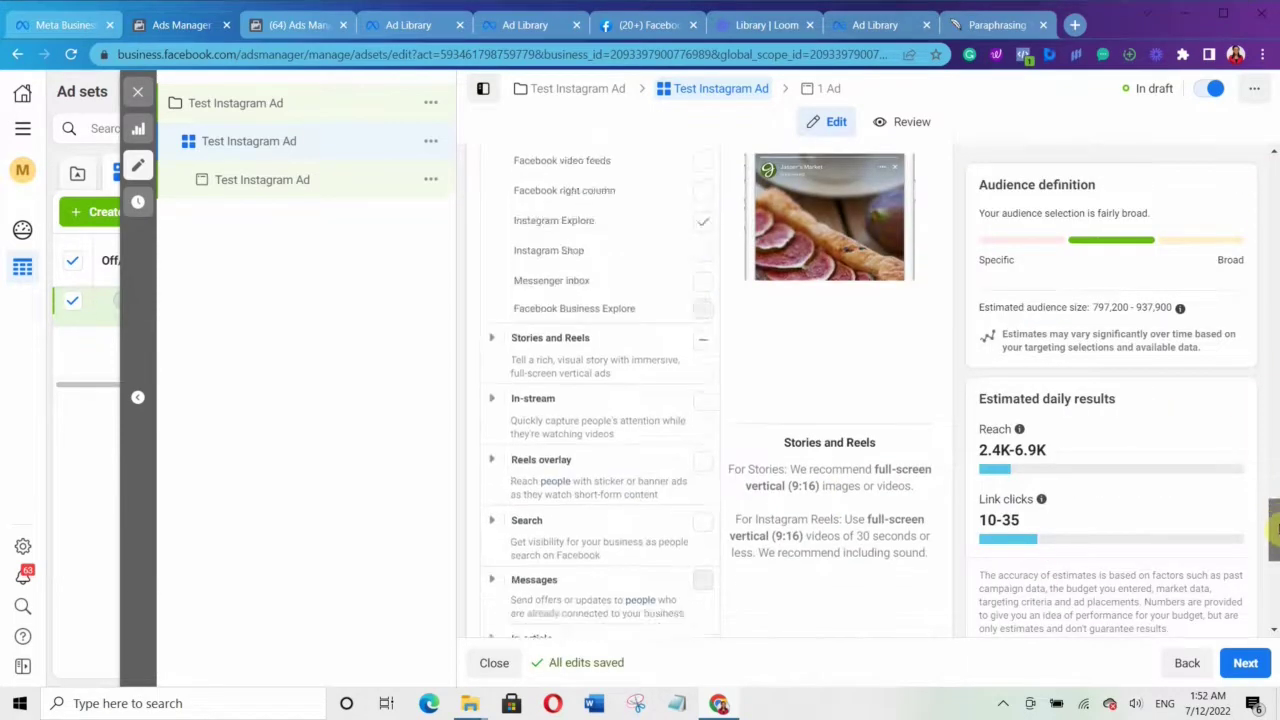
left_click(703, 505)
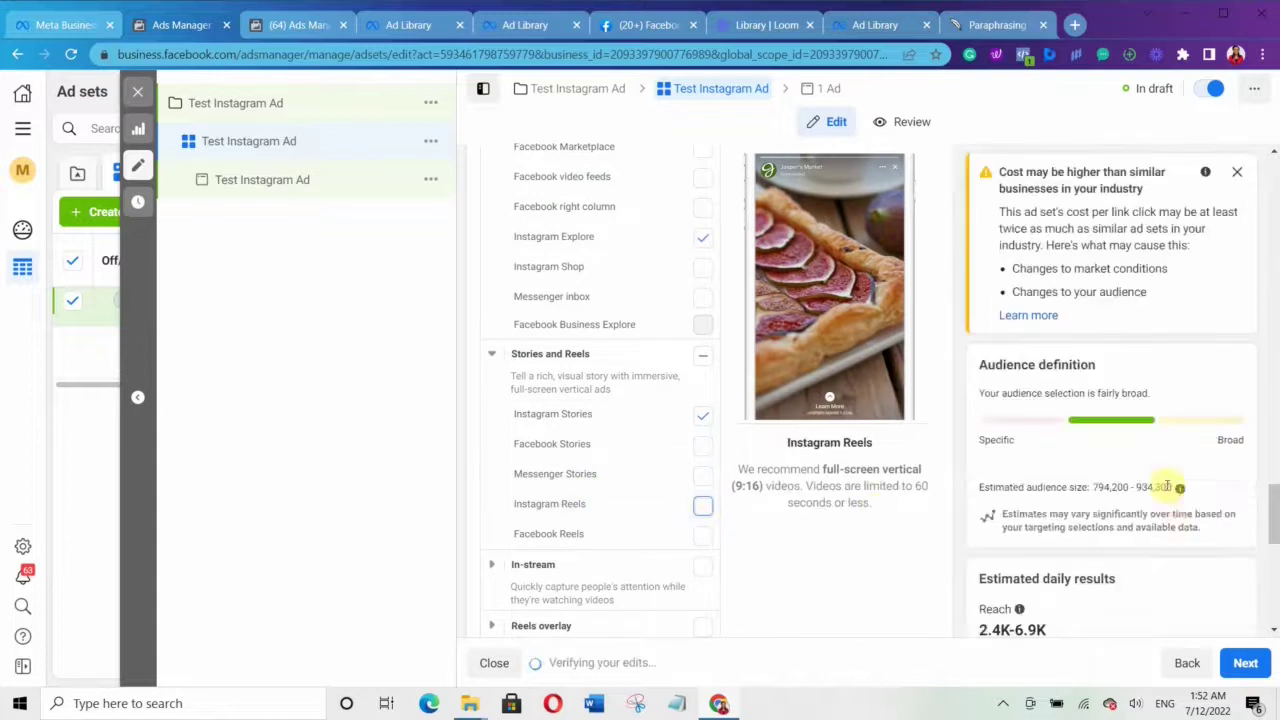
scroll(600, 480, "down", 5)
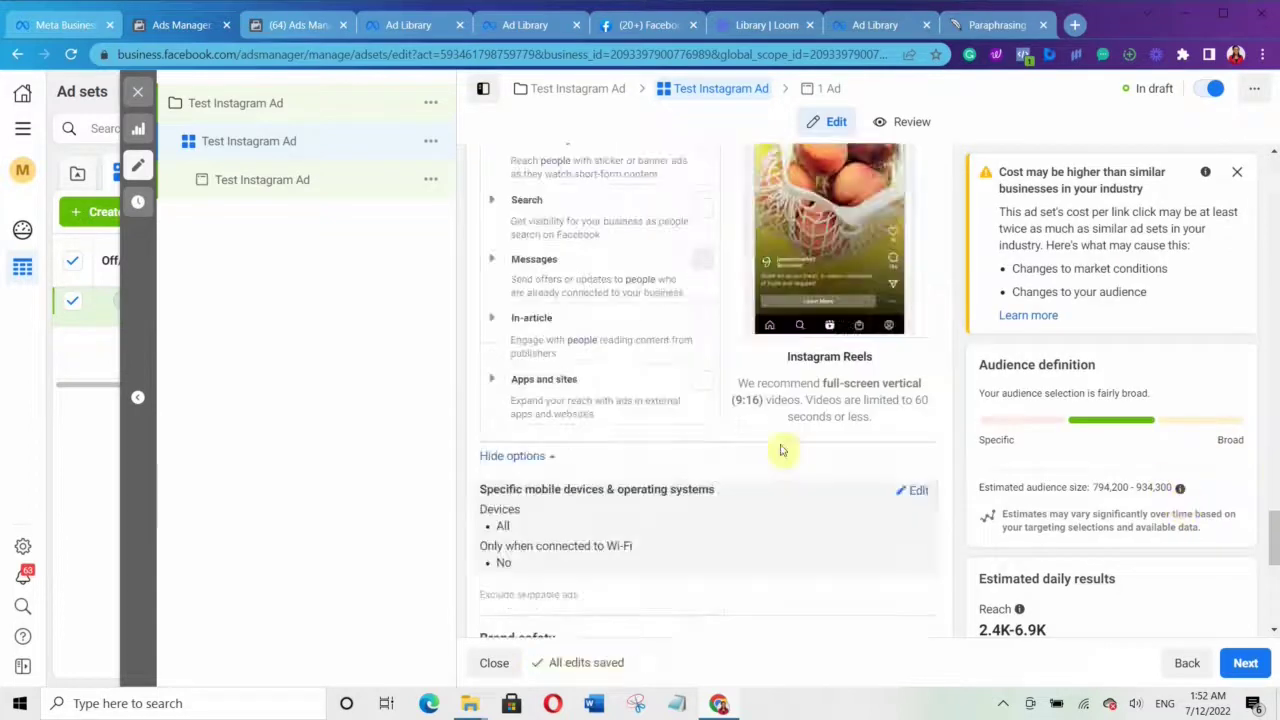
Step: Edit device targeting and keep All mobile devices selected
left_click(920, 495)
left_click(600, 515)
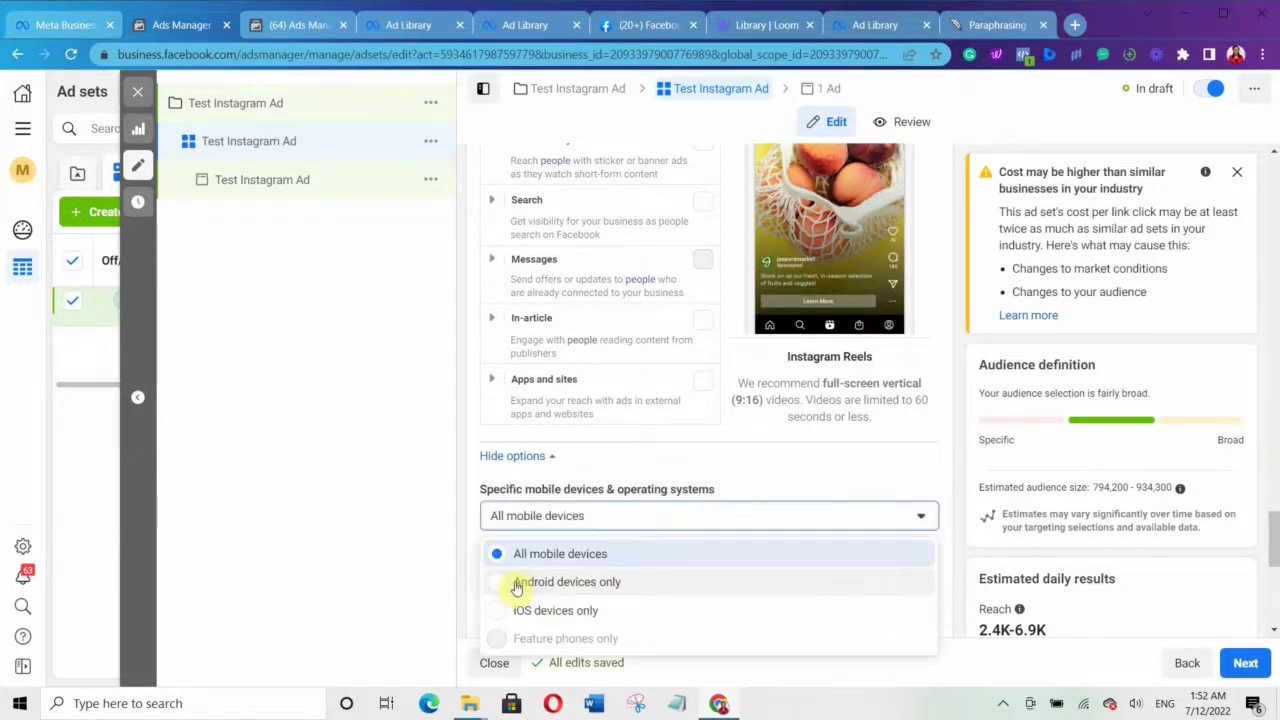
left_click(628, 522)
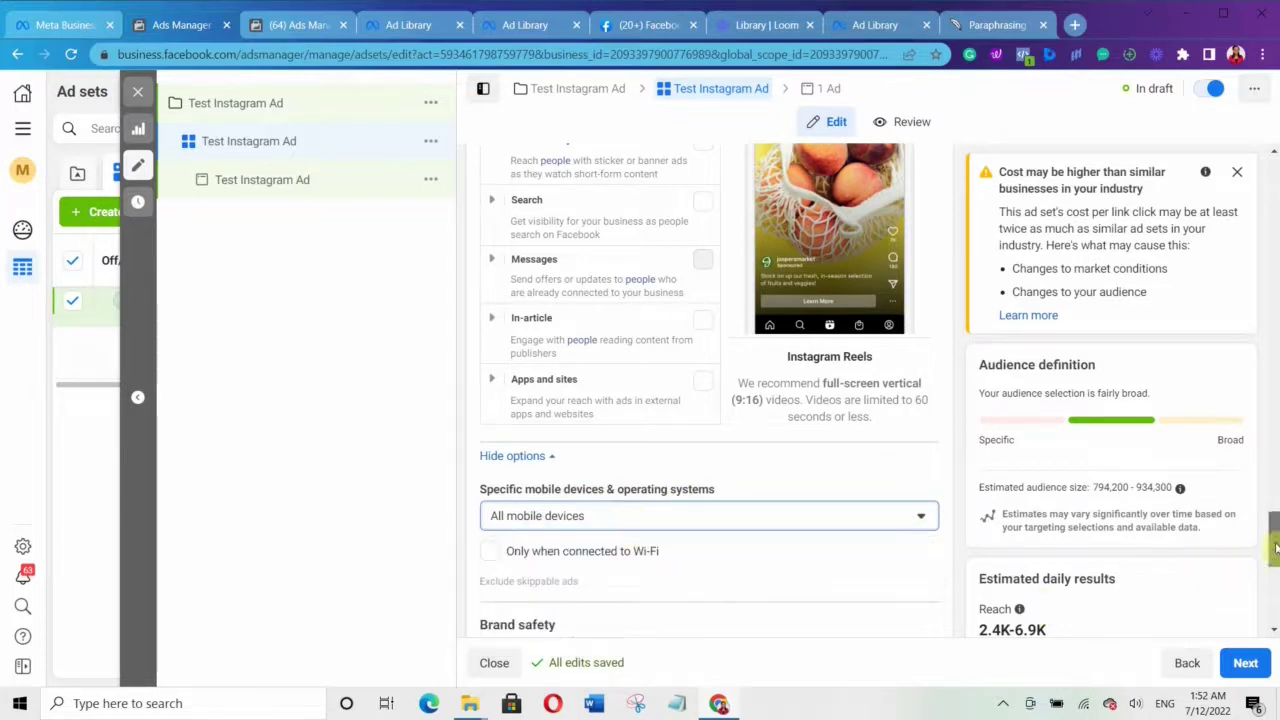
scroll(1273, 545, "down", 2)
scroll(1275, 567, "down", 4)
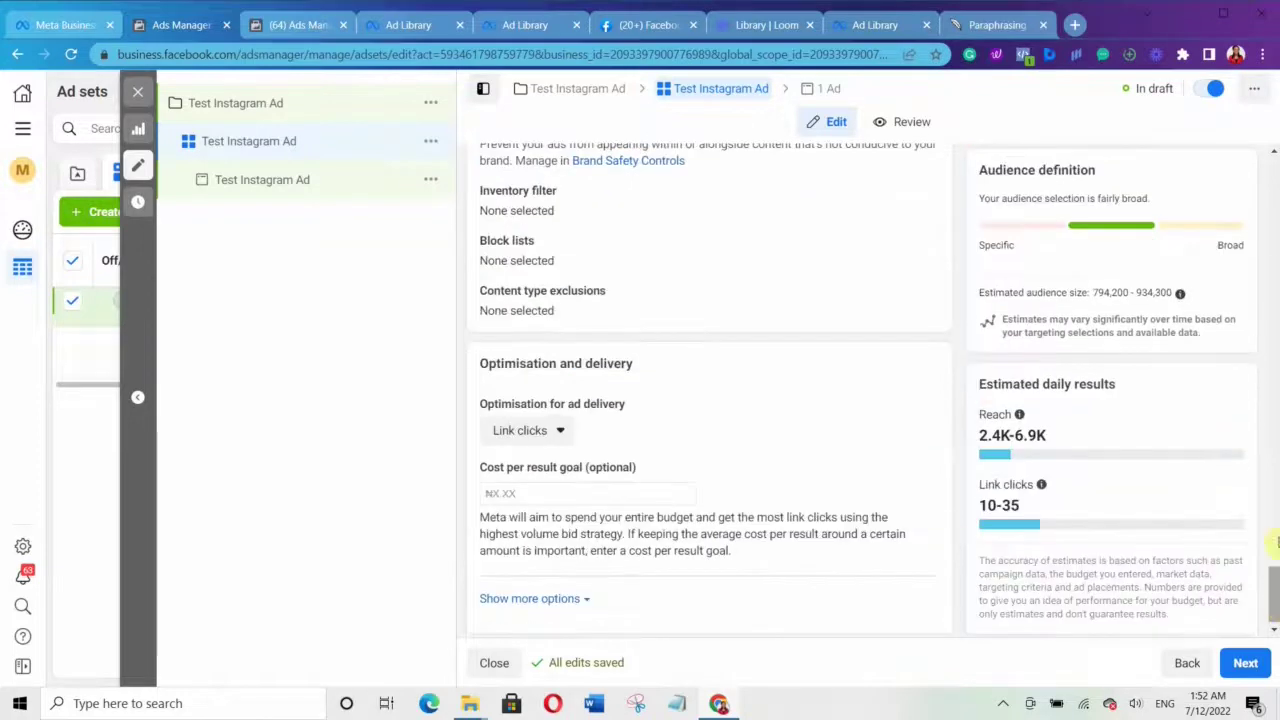
Step: Review the optimisation goal options and leave the goal unchanged
left_click(550, 434)
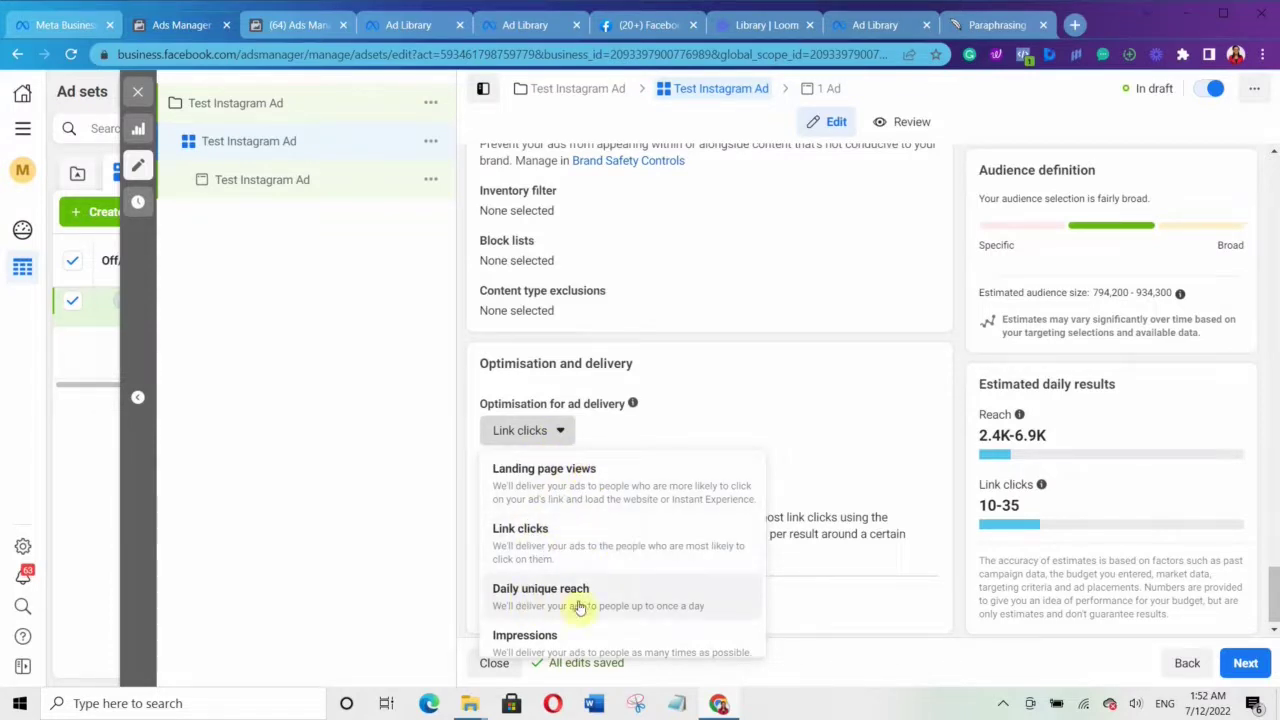
scroll(550, 640, "down", 1)
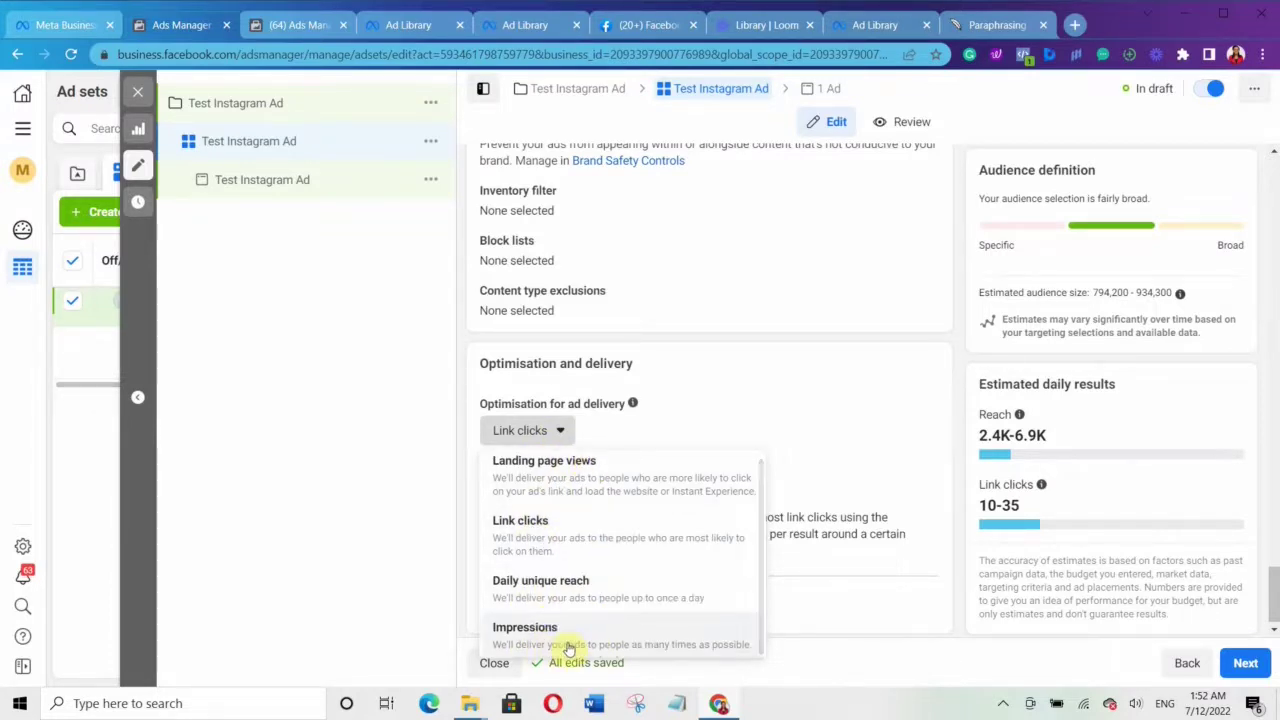
scroll(571, 640, "up", 1)
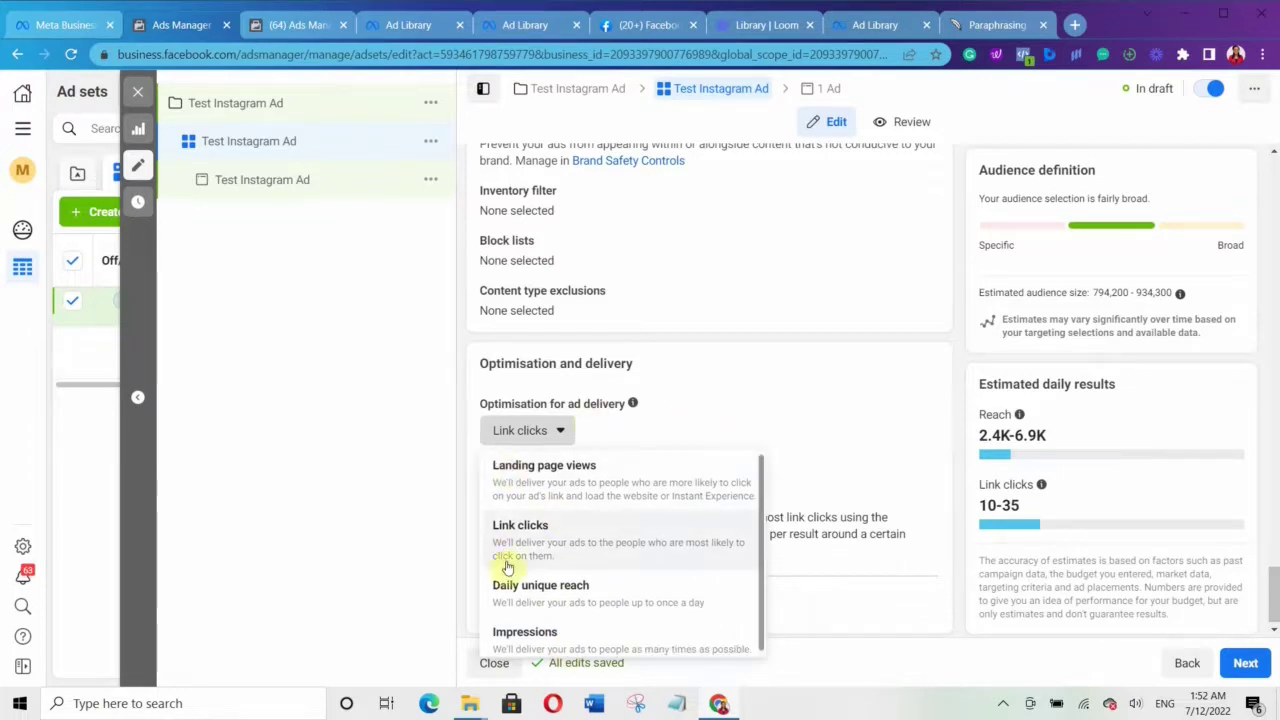
left_click(323, 494)
scroll(898, 545, "down", 1)
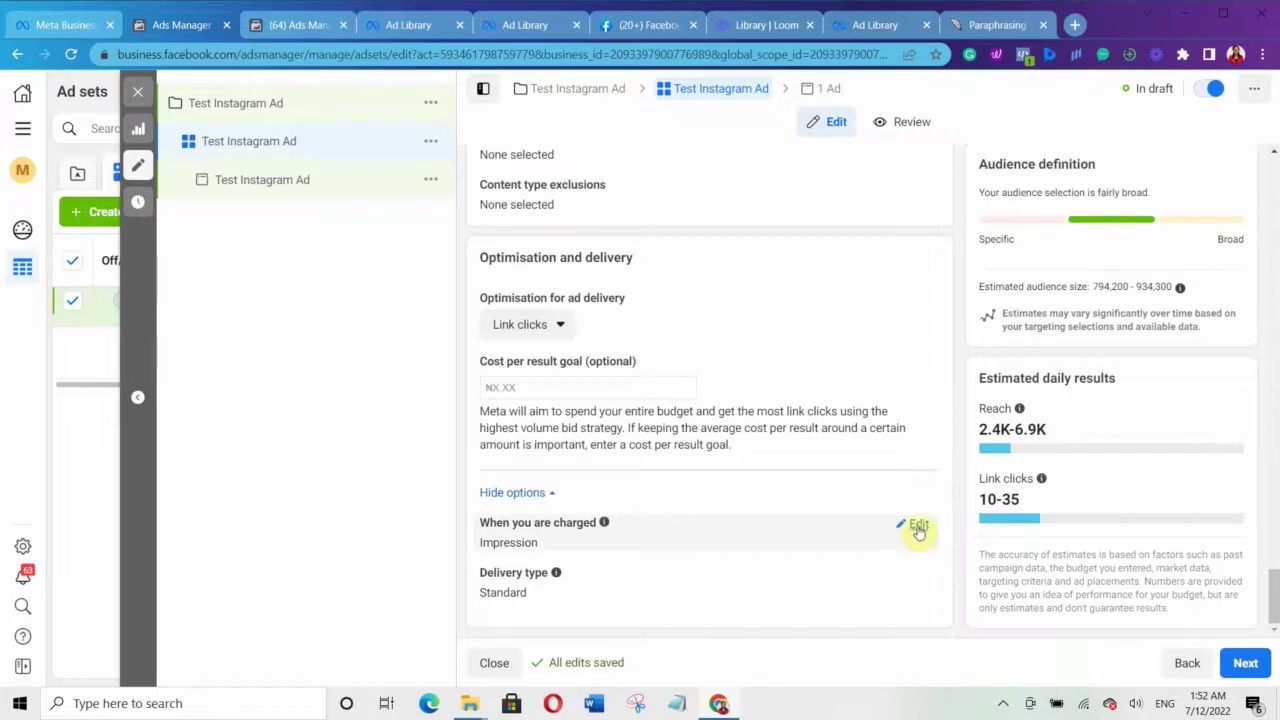
Step: Set 'When you are charged' to Link Click (CPC) and move to the ad step
left_click(915, 525)
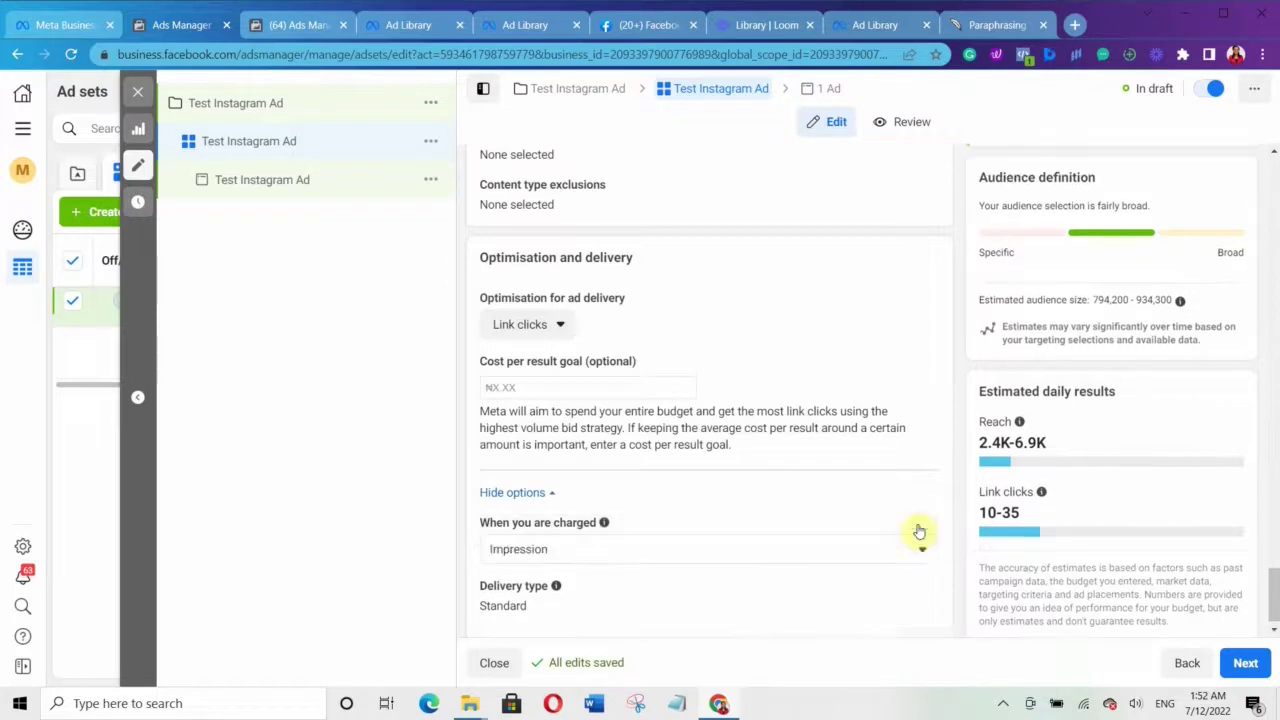
left_click(757, 551)
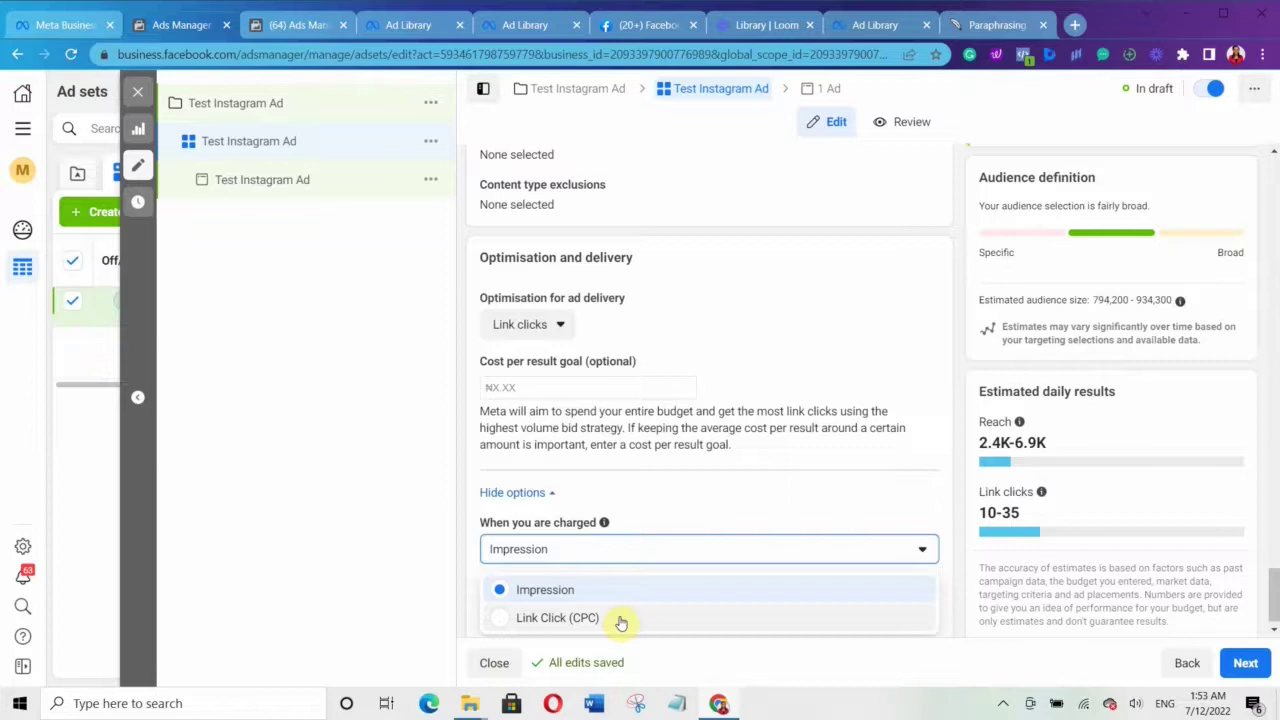
left_click(620, 620)
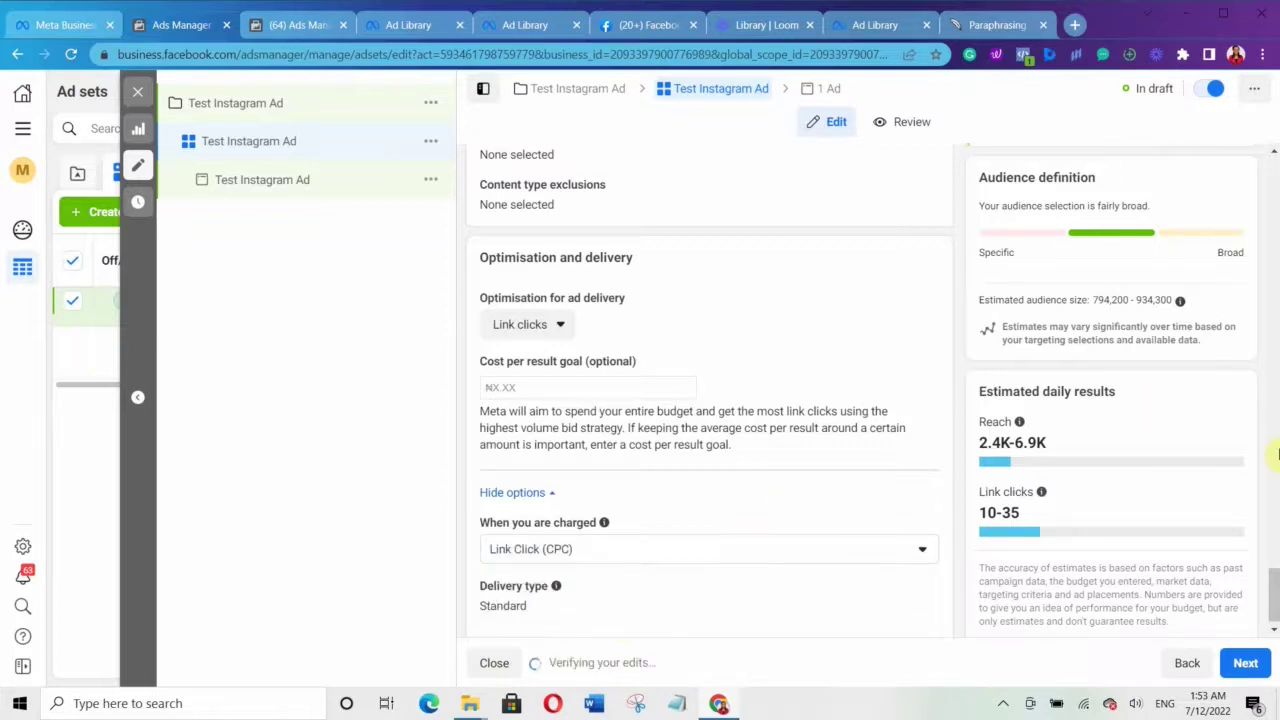
left_click_drag(1275, 590, 1275, 607)
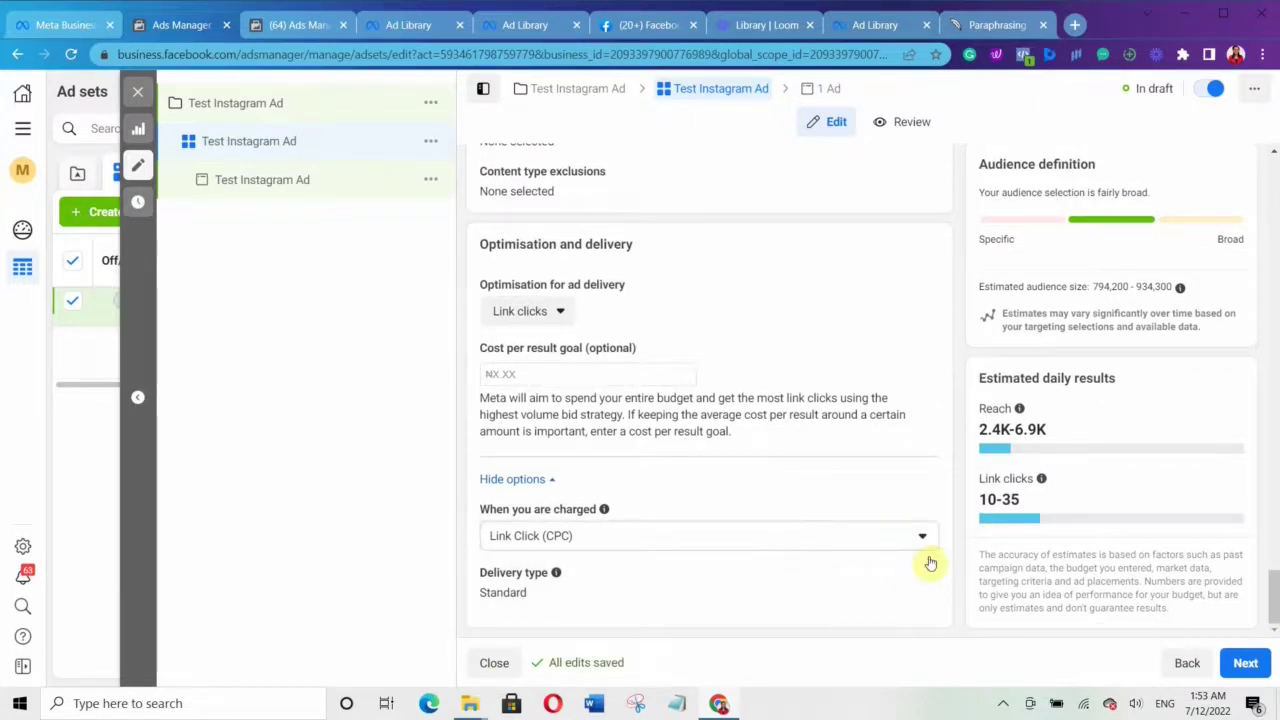
left_click(1255, 666)
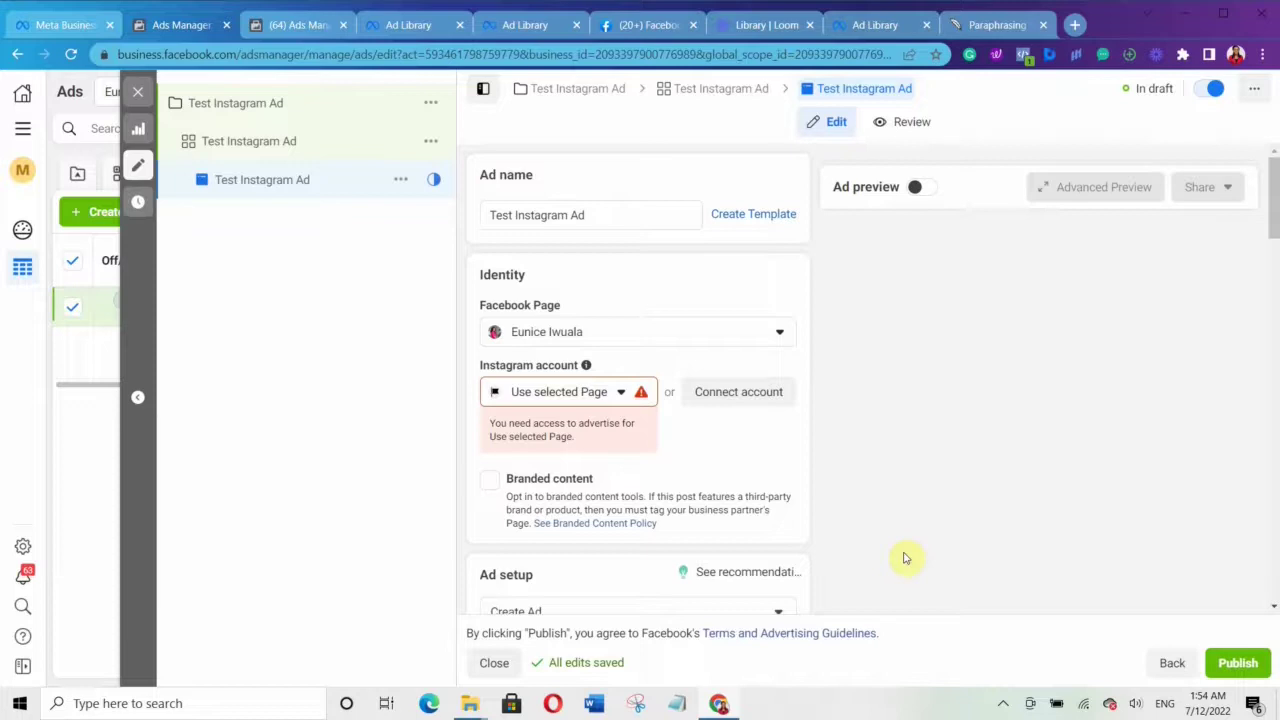
Step: Change the ad's Instagram account from Use selected Page to the linked Instagram account
left_click(562, 403)
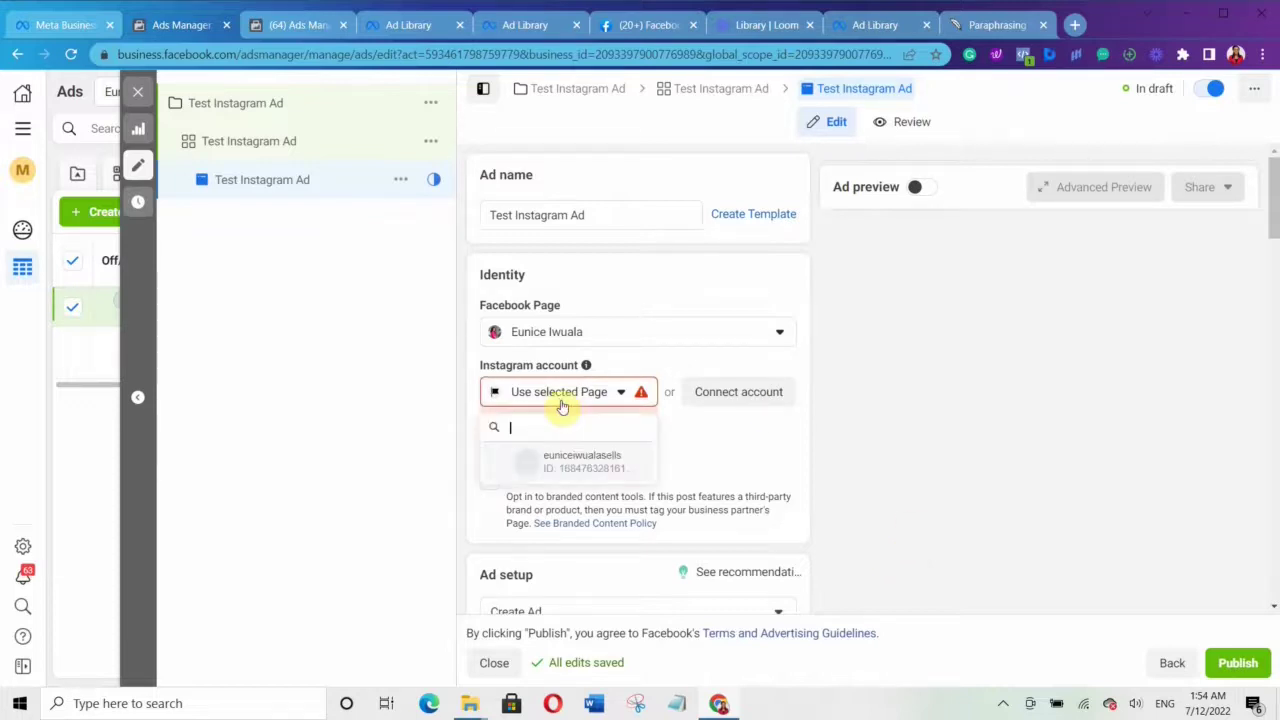
left_click(577, 470)
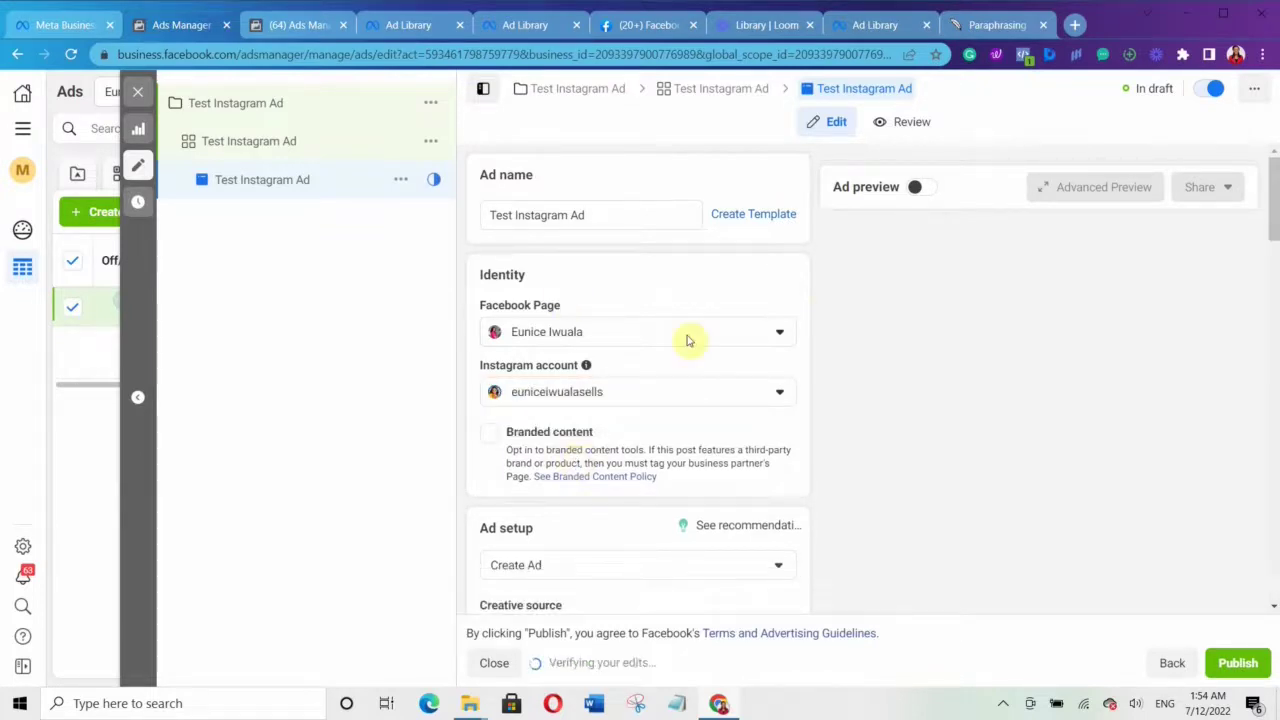
left_click_drag(1276, 202, 1276, 238)
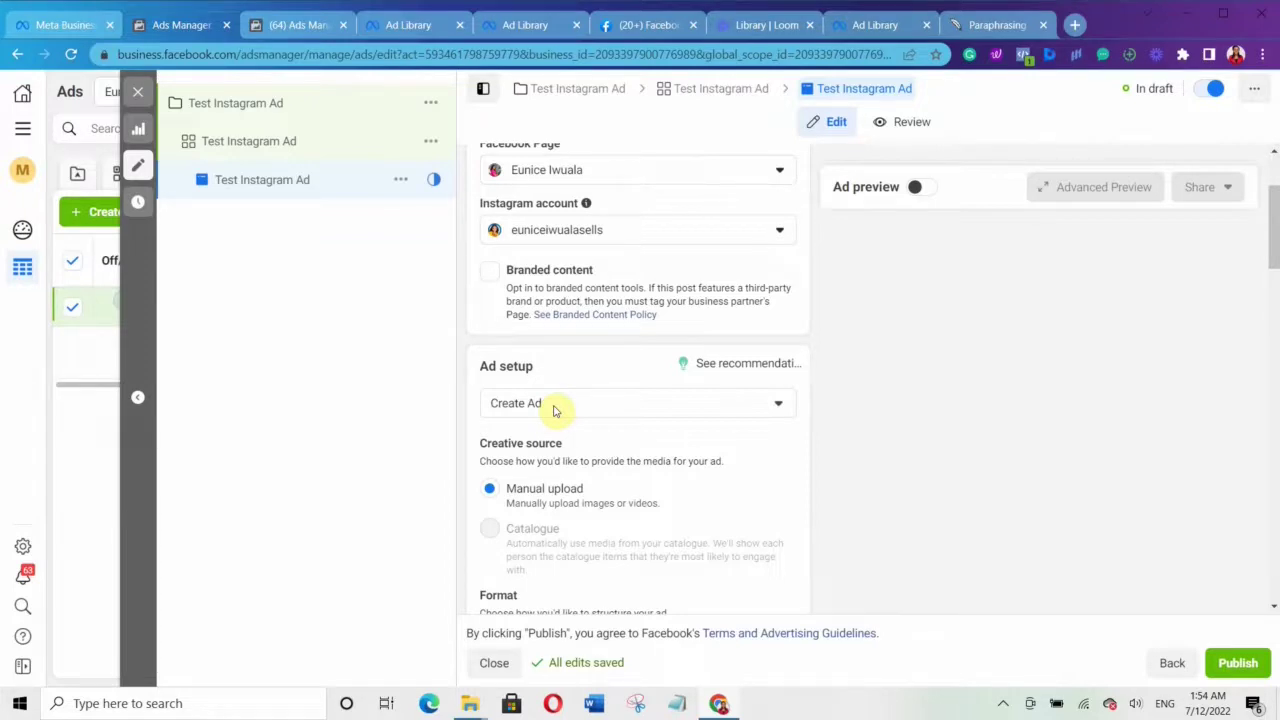
left_click(777, 405)
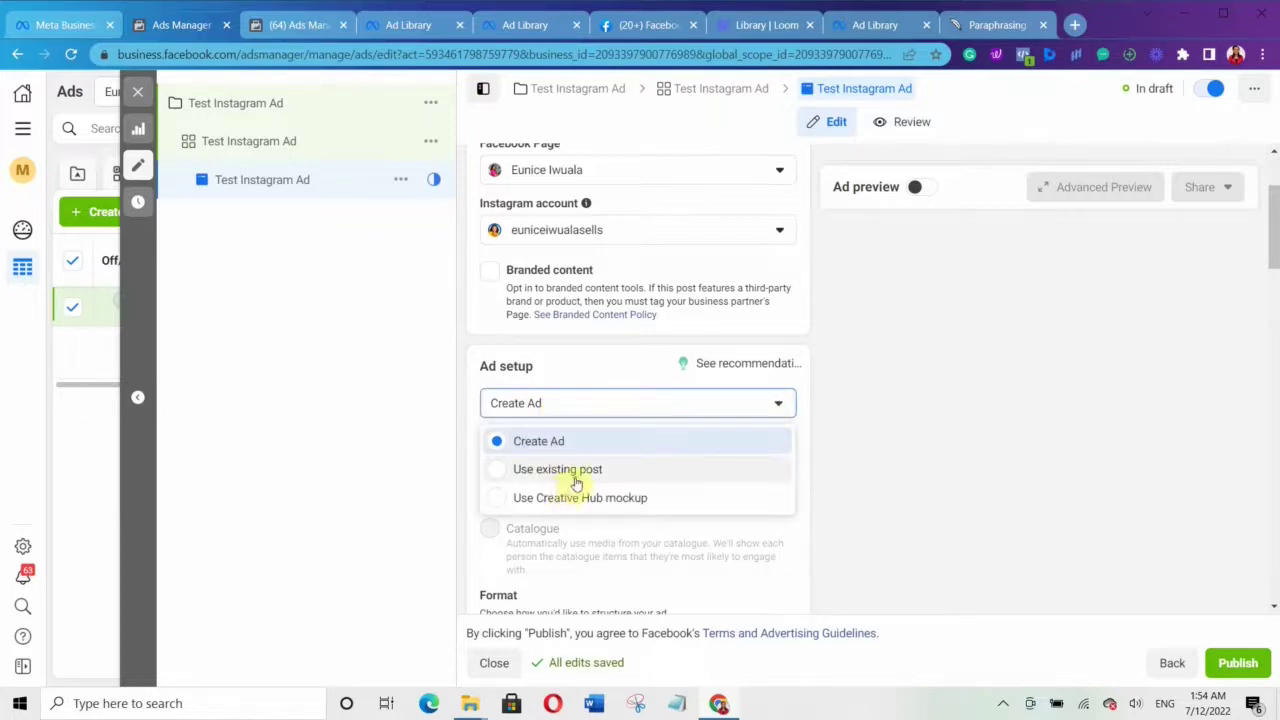
left_click(576, 470)
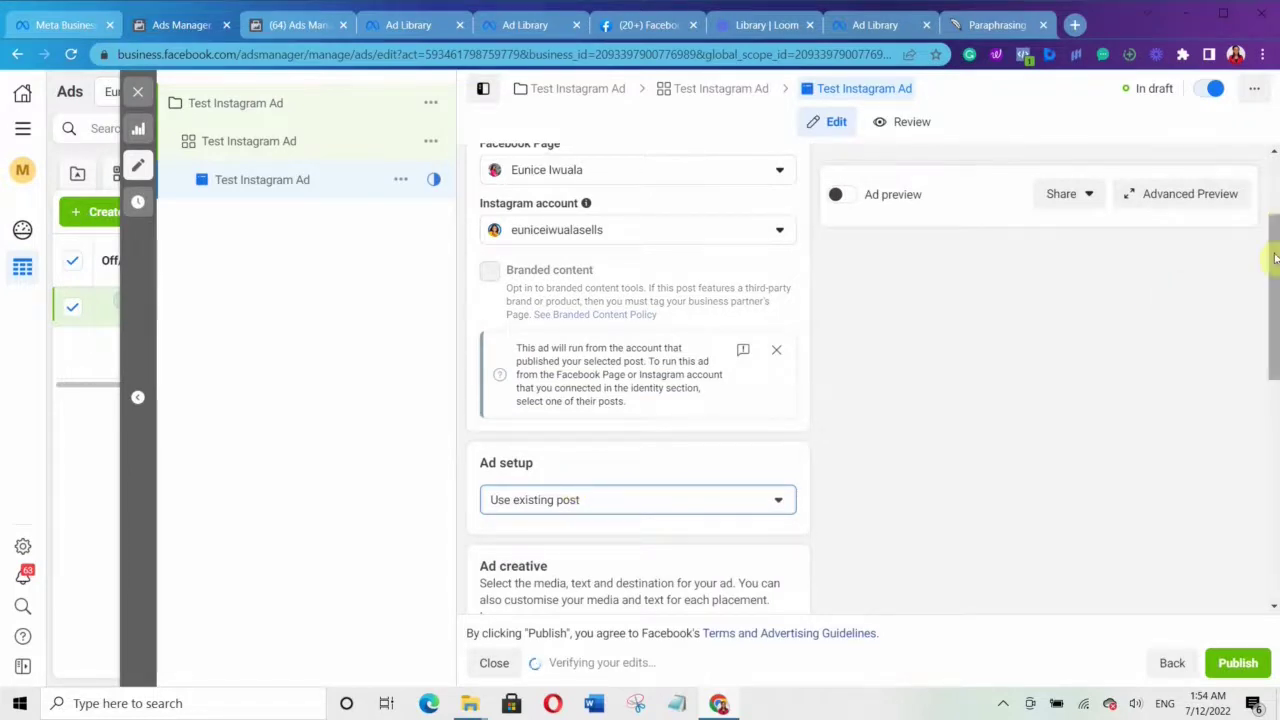
left_click_drag(1276, 225, 1276, 348)
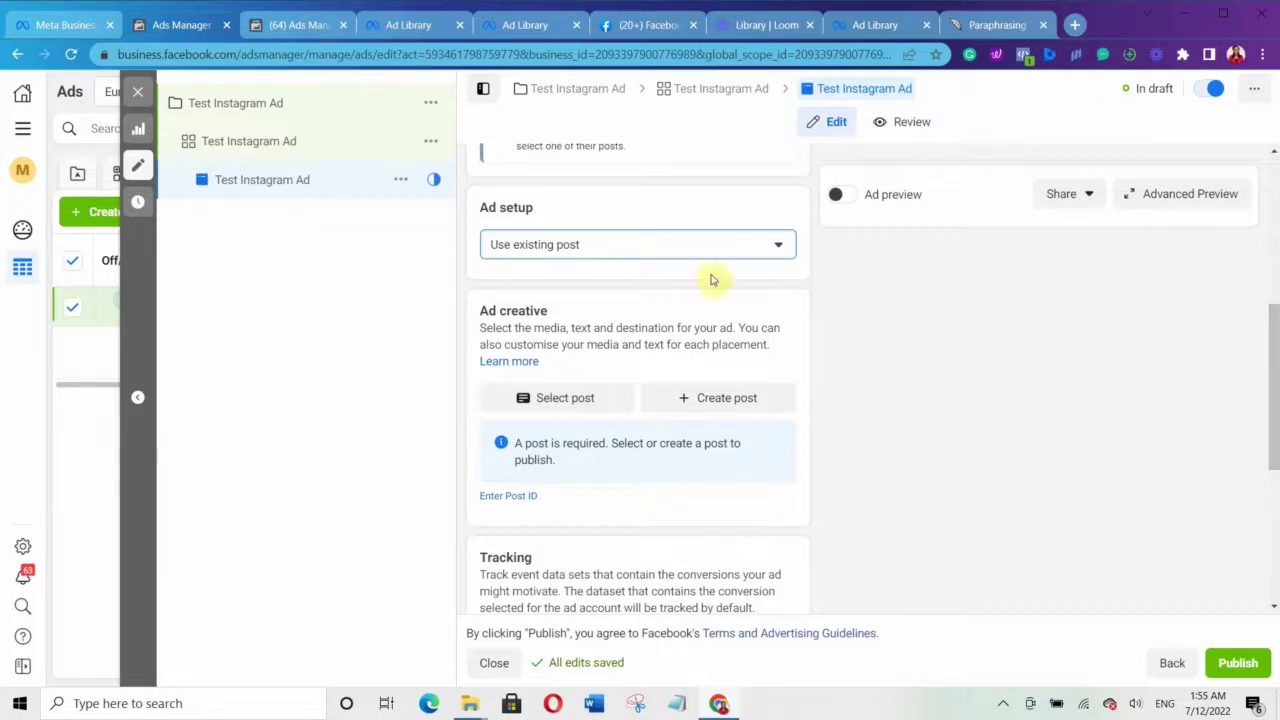
left_click(559, 411)
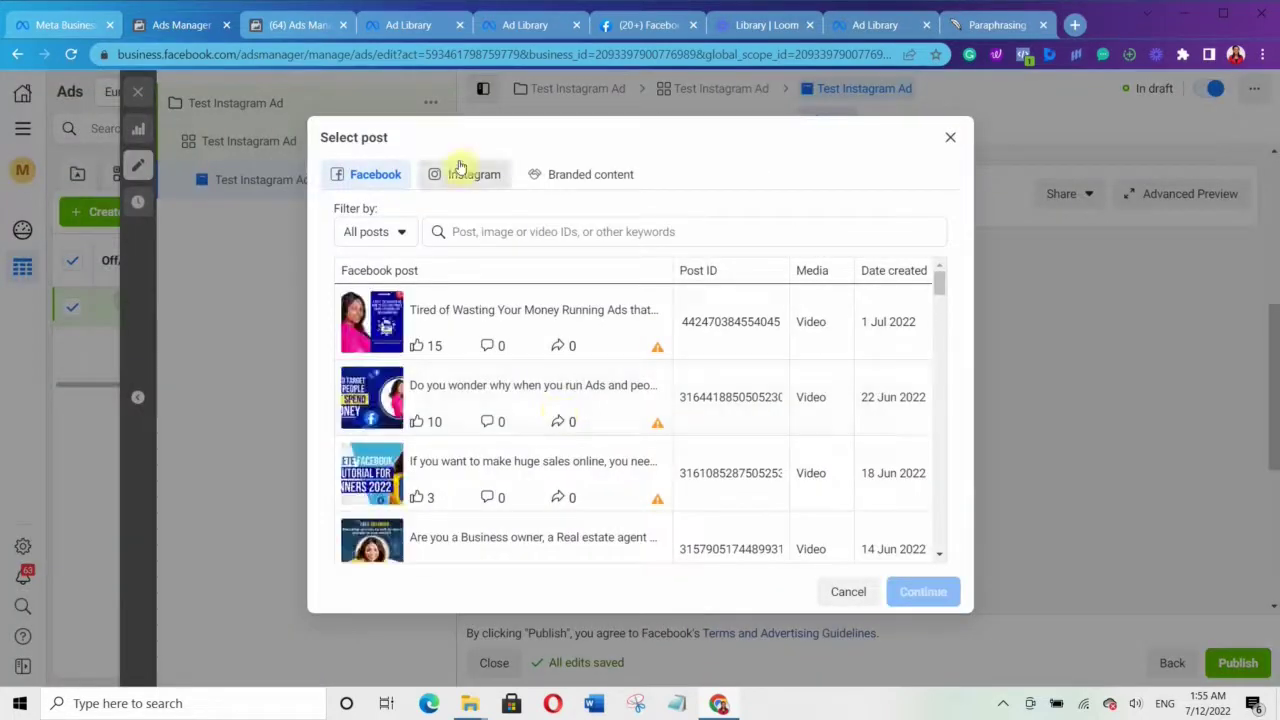
left_click(460, 170)
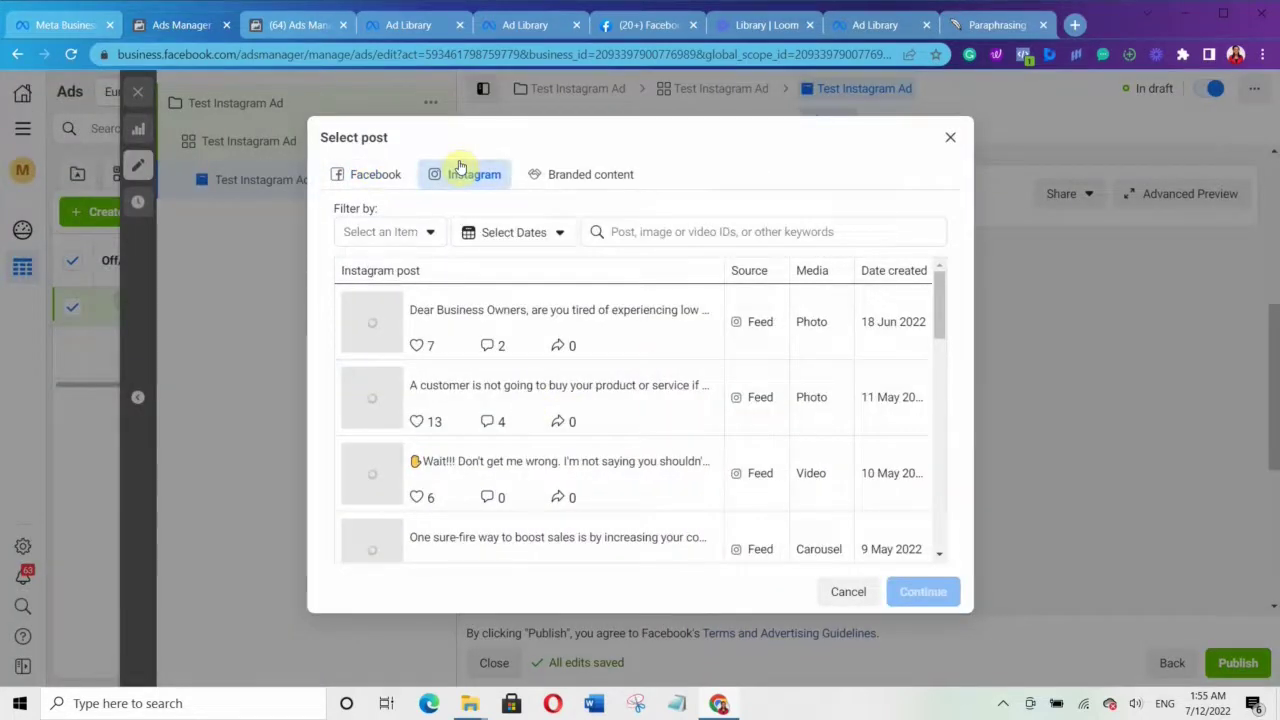
left_click_drag(945, 318, 950, 430)
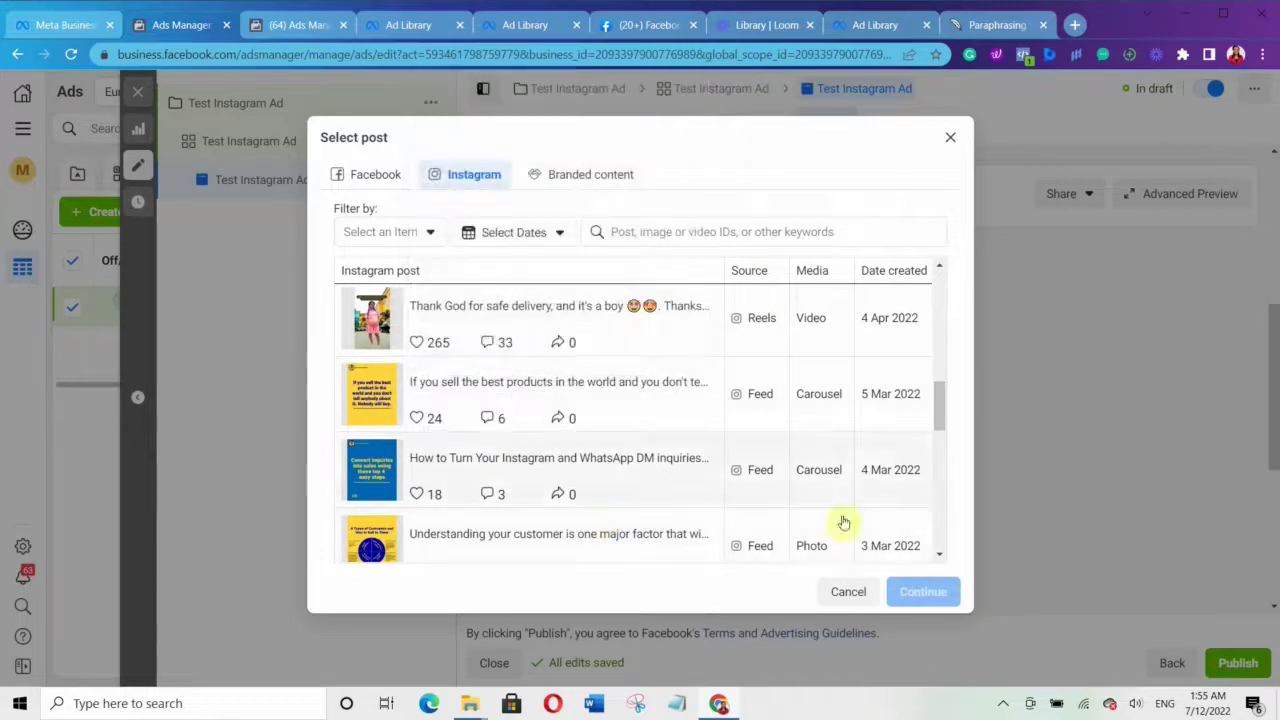
left_click(950, 138)
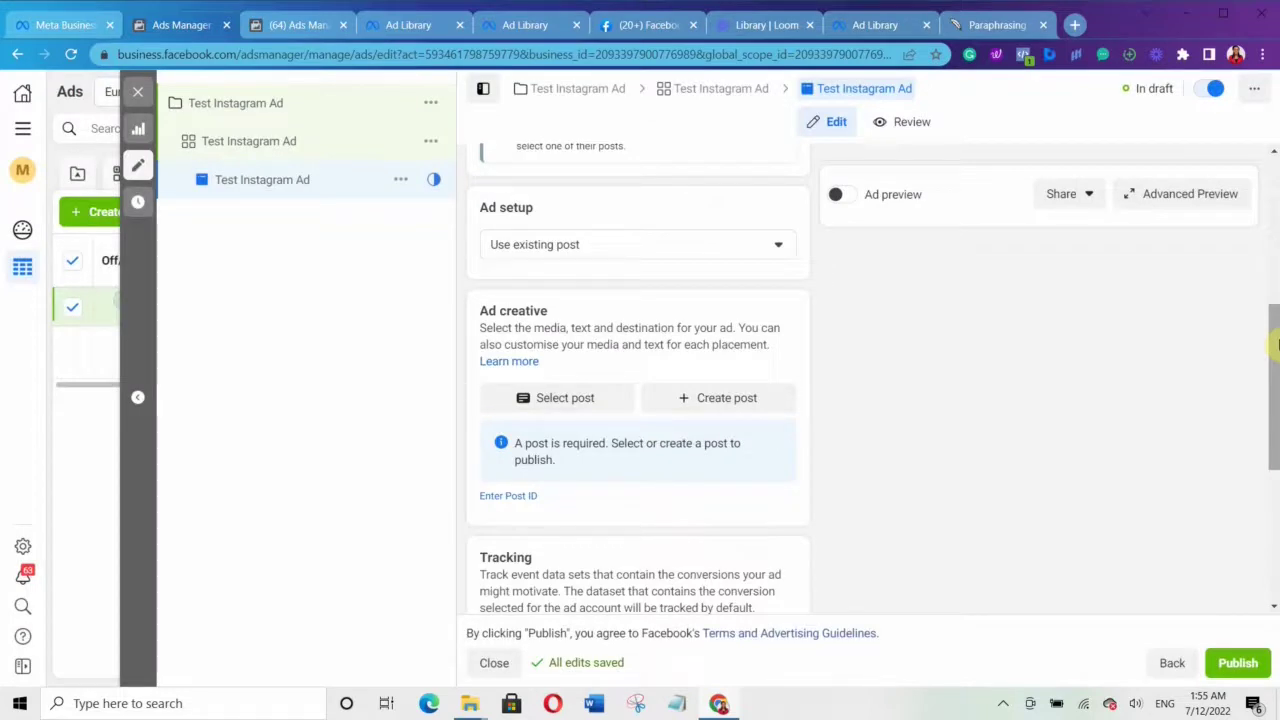
scroll(1273, 370, "up", 1)
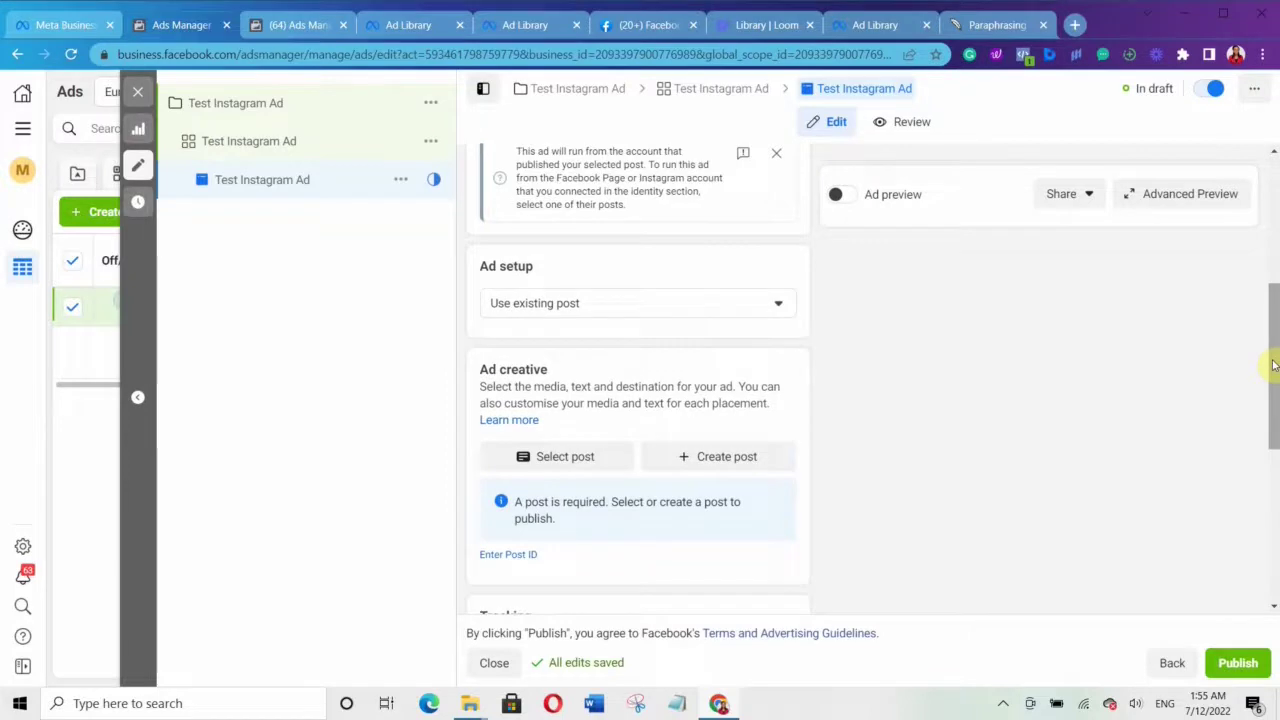
left_click(711, 304)
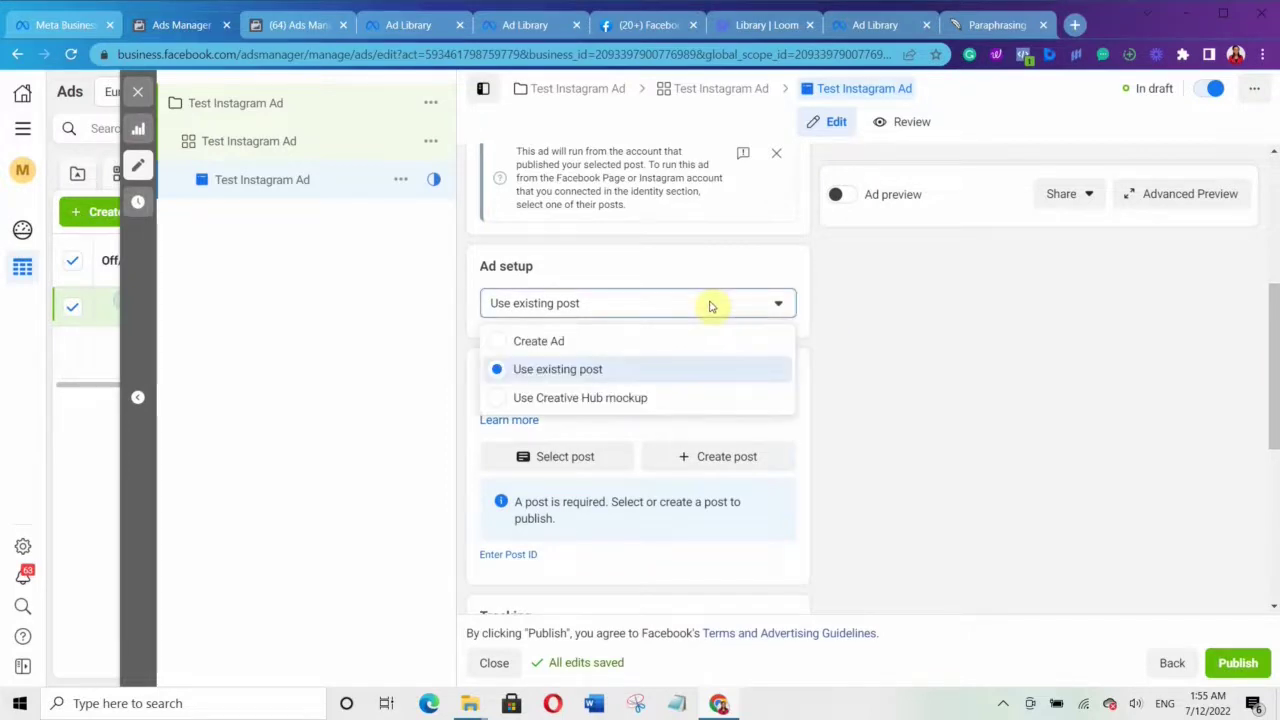
left_click(593, 341)
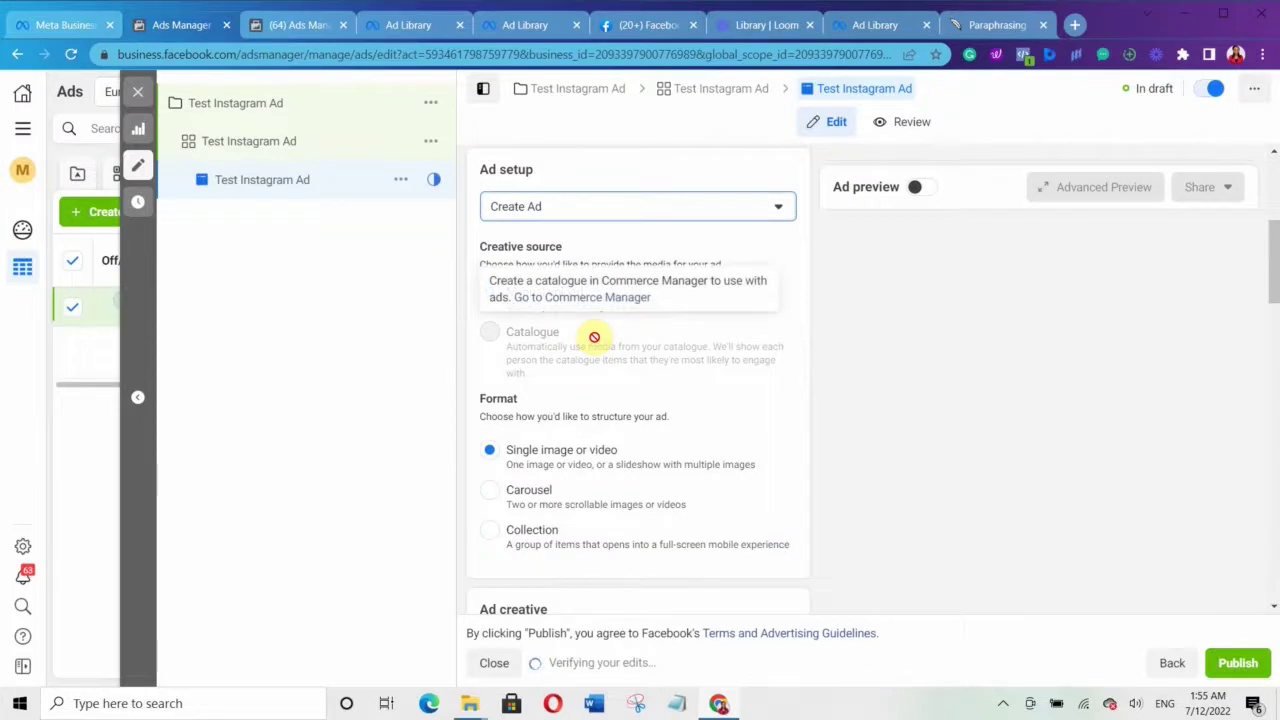
Step: Scroll to the Ad creative section and open the Add media dropdown
scroll(1275, 287, "down", 2)
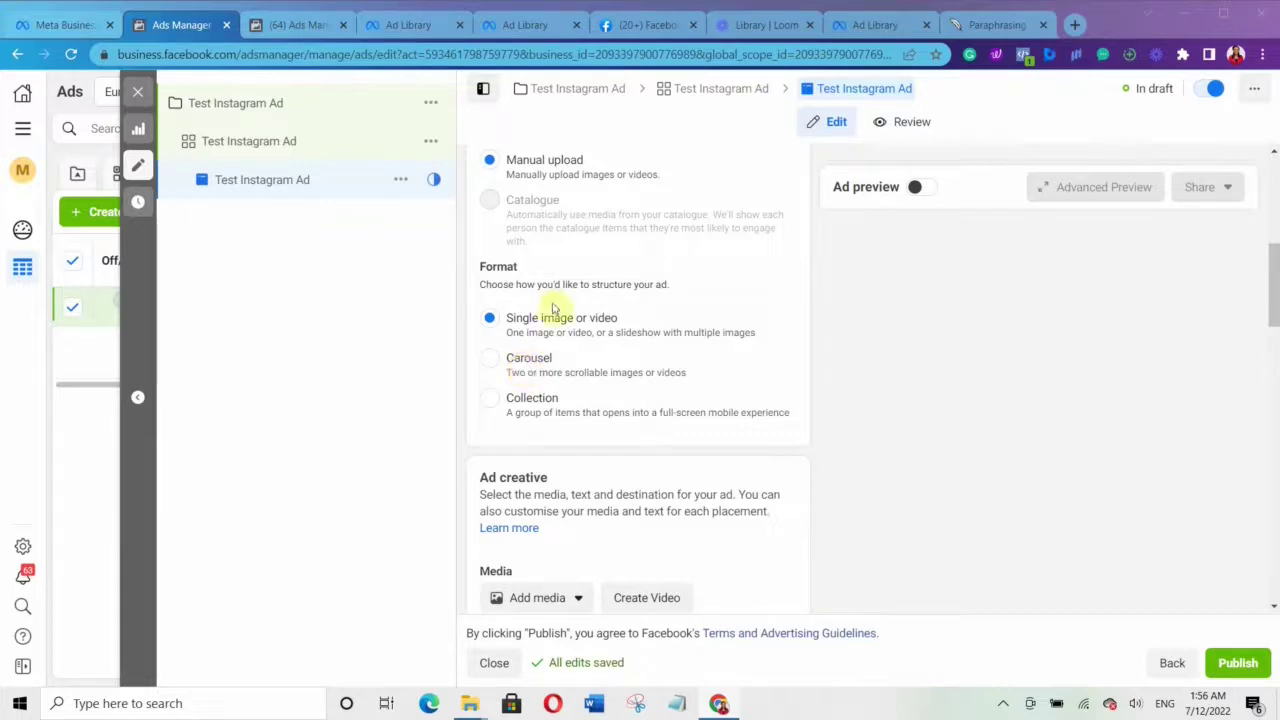
scroll(560, 320, "down", 5)
scroll(640, 400, "up", 2)
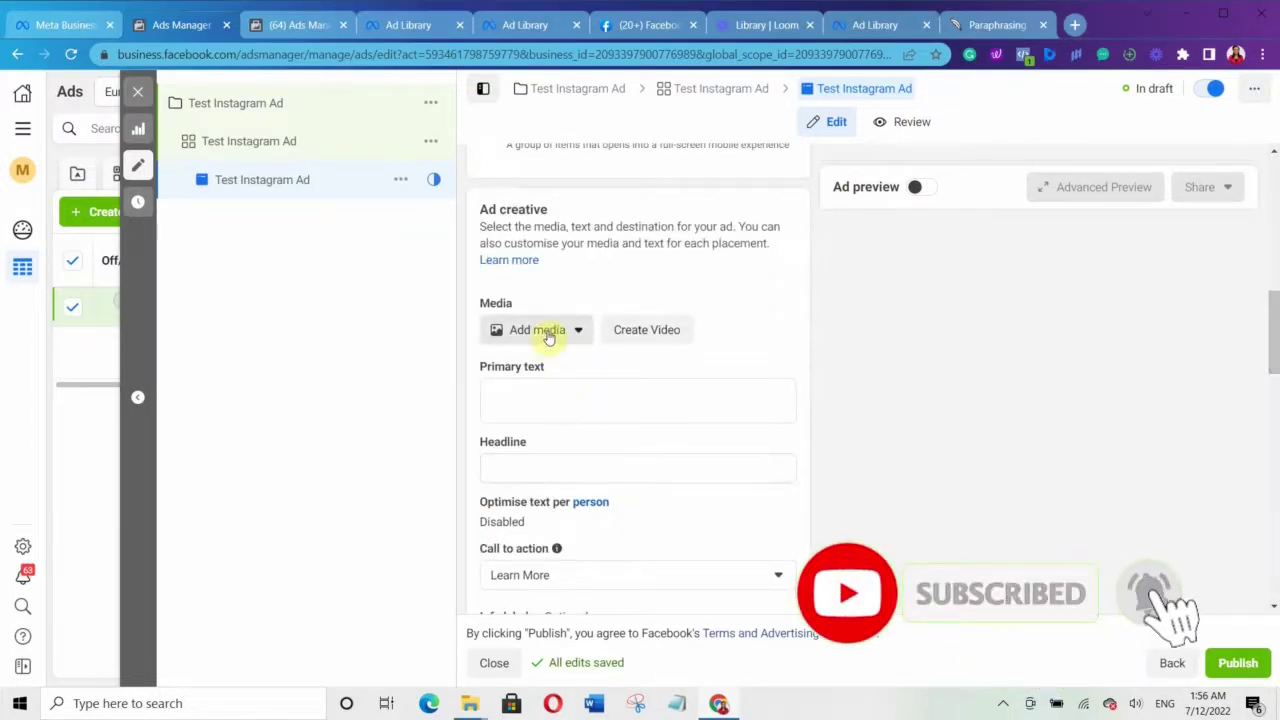
left_click(546, 335)
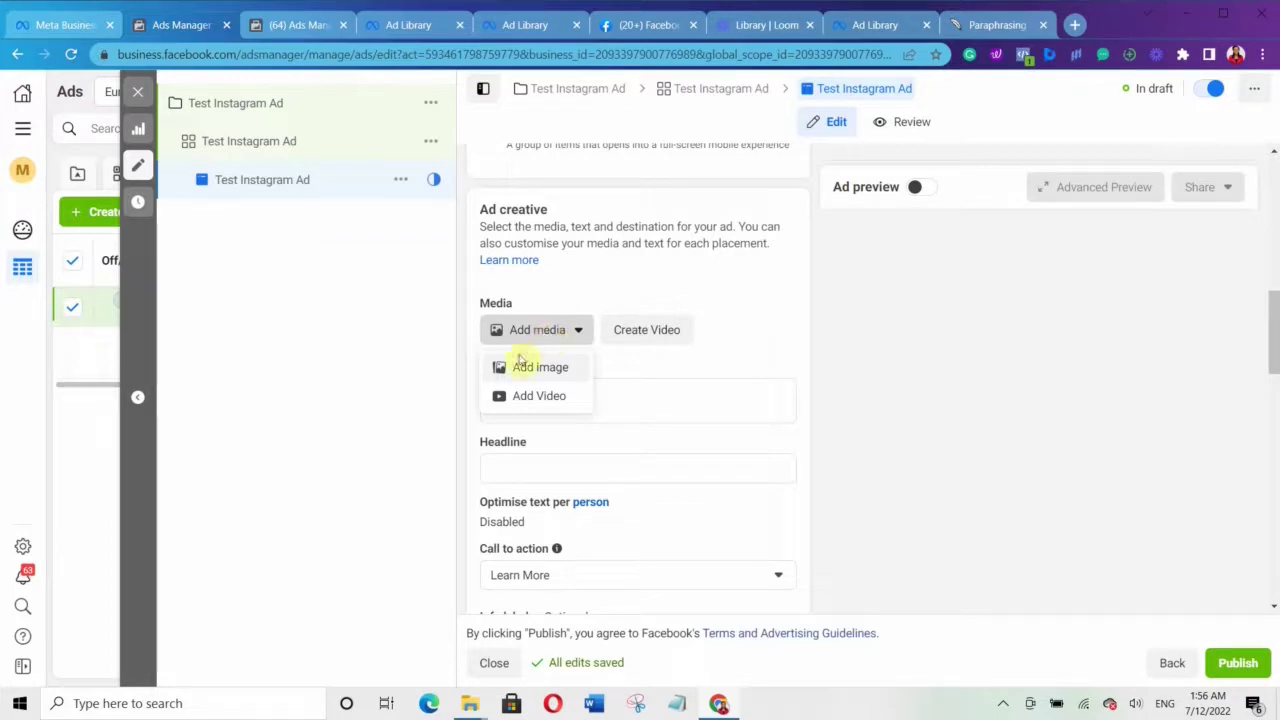
Step: Choose test image.jpg from the account's media library as the ad image, skipping a new upload
left_click(526, 367)
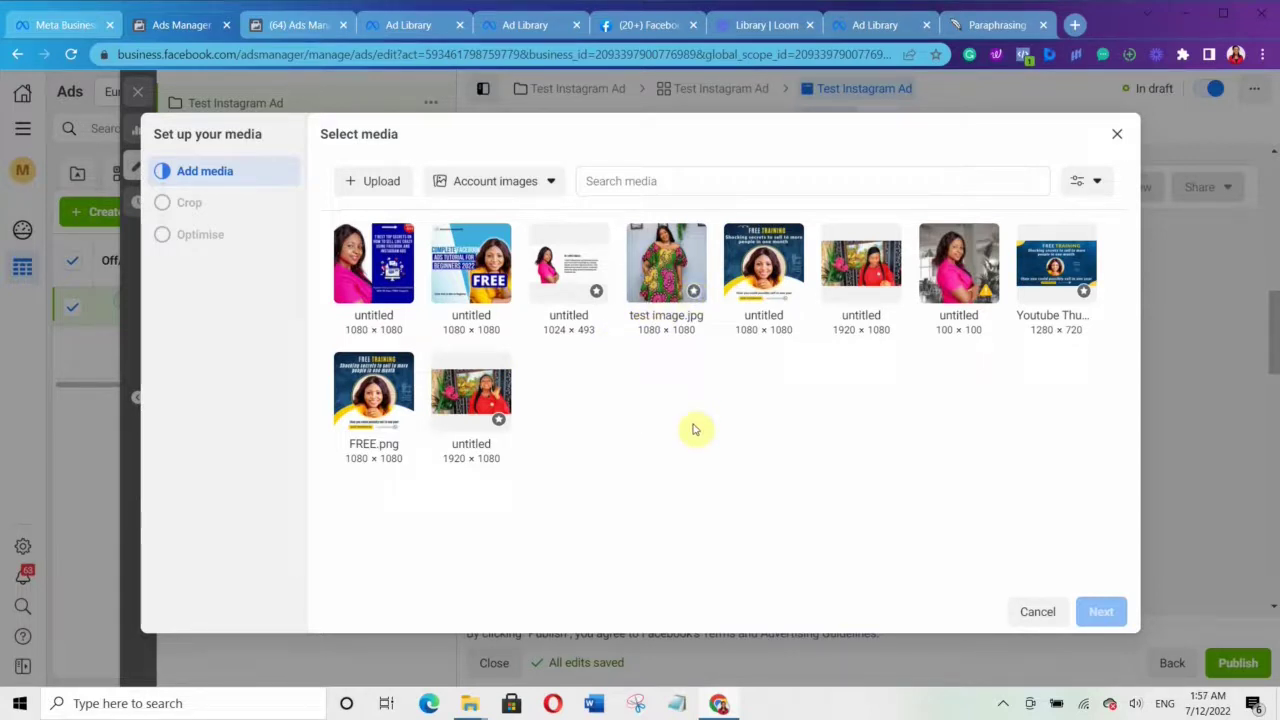
left_click(382, 181)
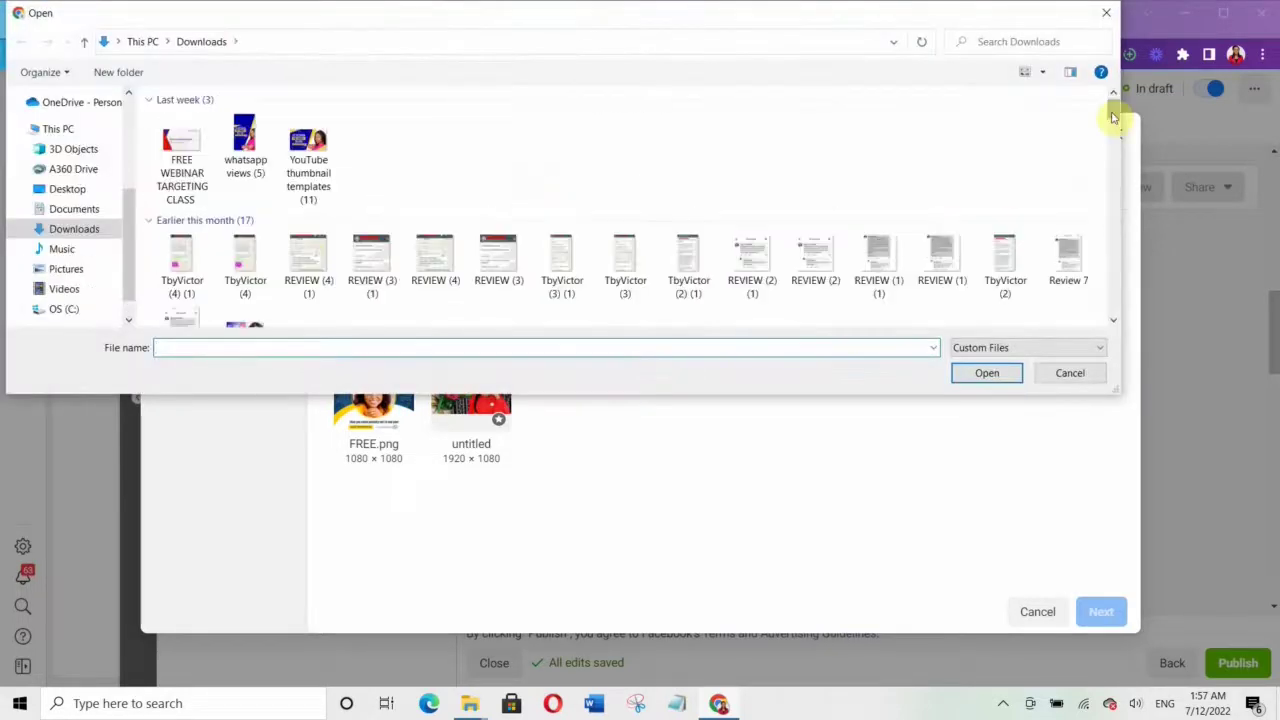
left_click_drag(1113, 117, 1115, 160)
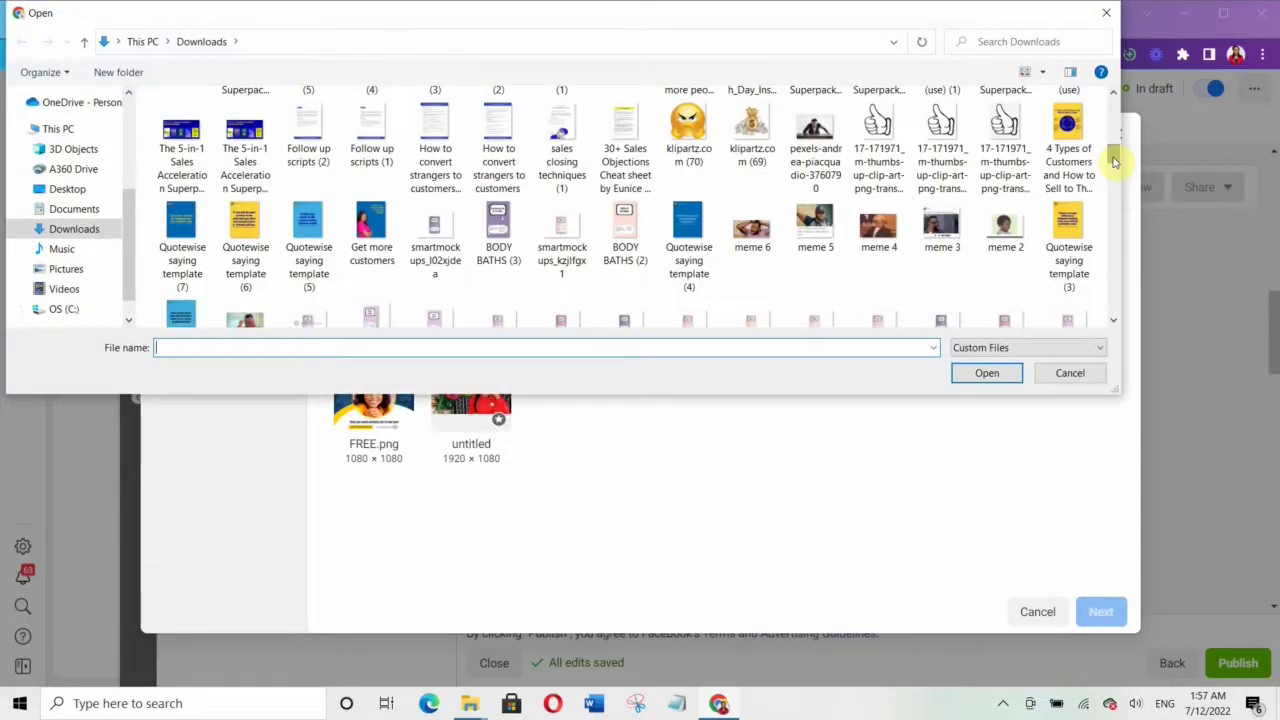
left_click(1068, 371)
left_click(699, 272)
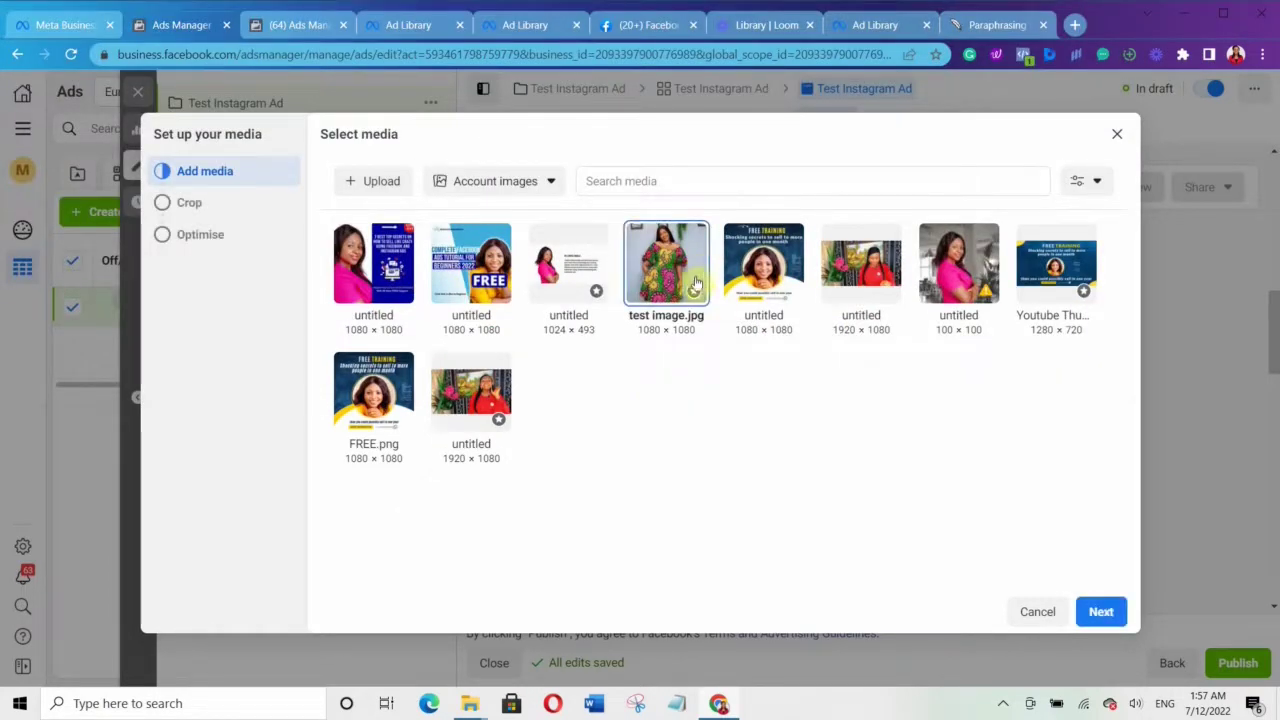
left_click(1100, 611)
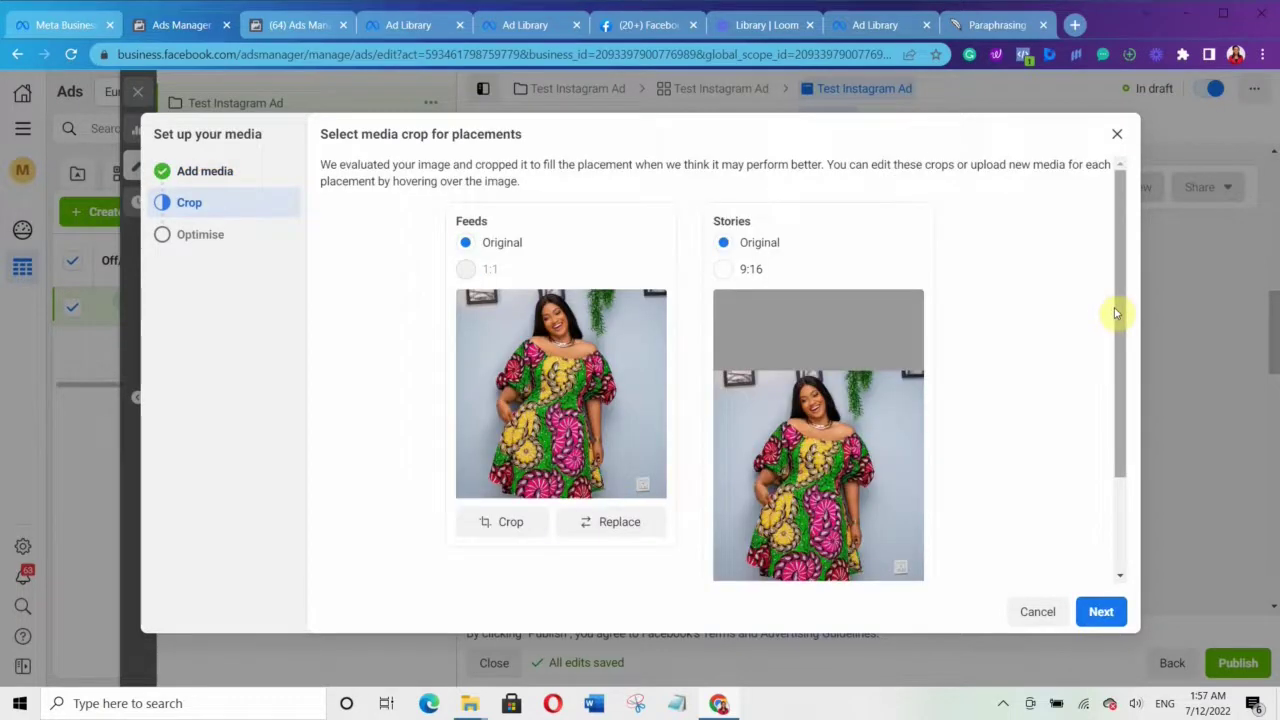
Step: On the Optimise step, leave Allow enhancements ticked and finish the image setup
scroll(1117, 320, "down", 1)
scroll(1117, 305, "up", 1)
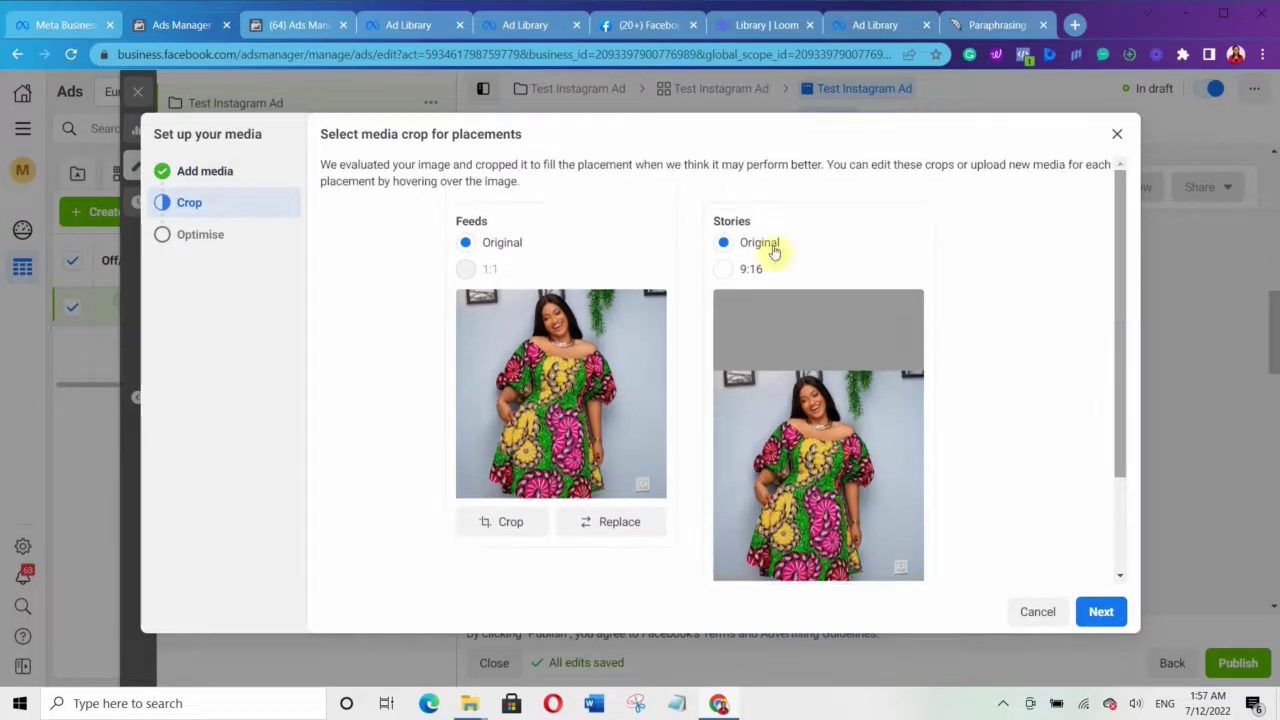
left_click(230, 246)
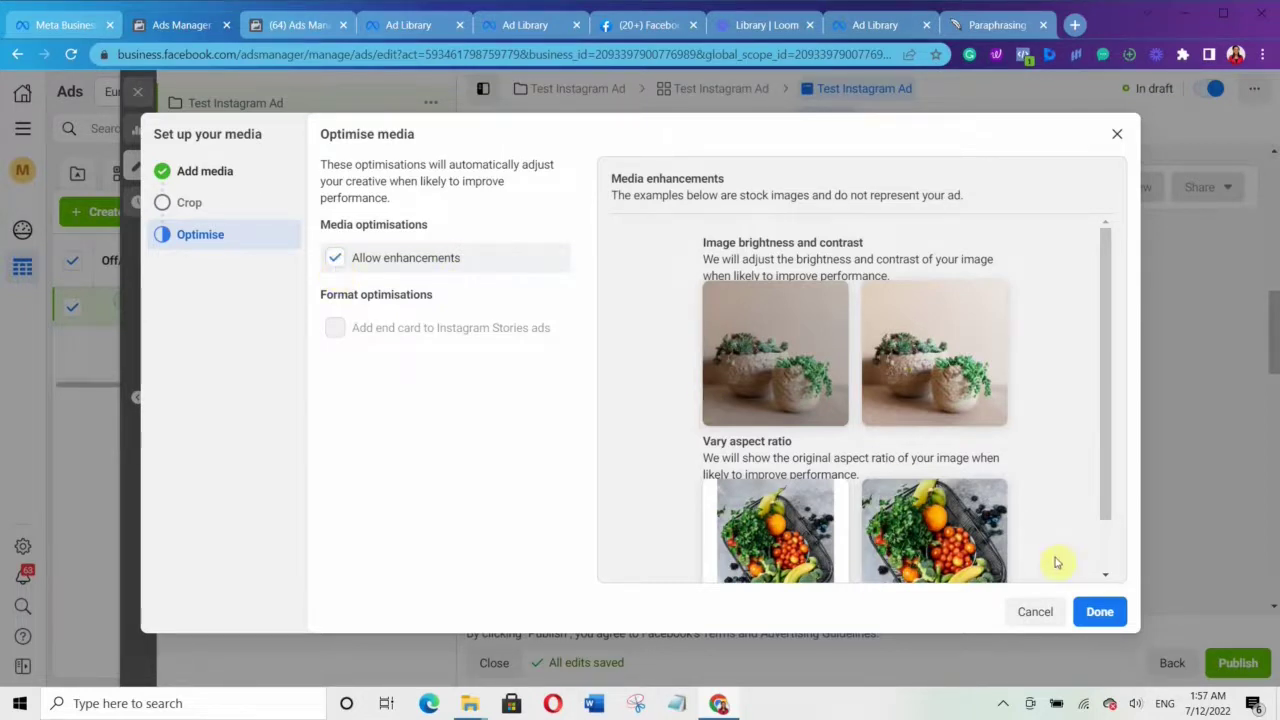
left_click(1105, 618)
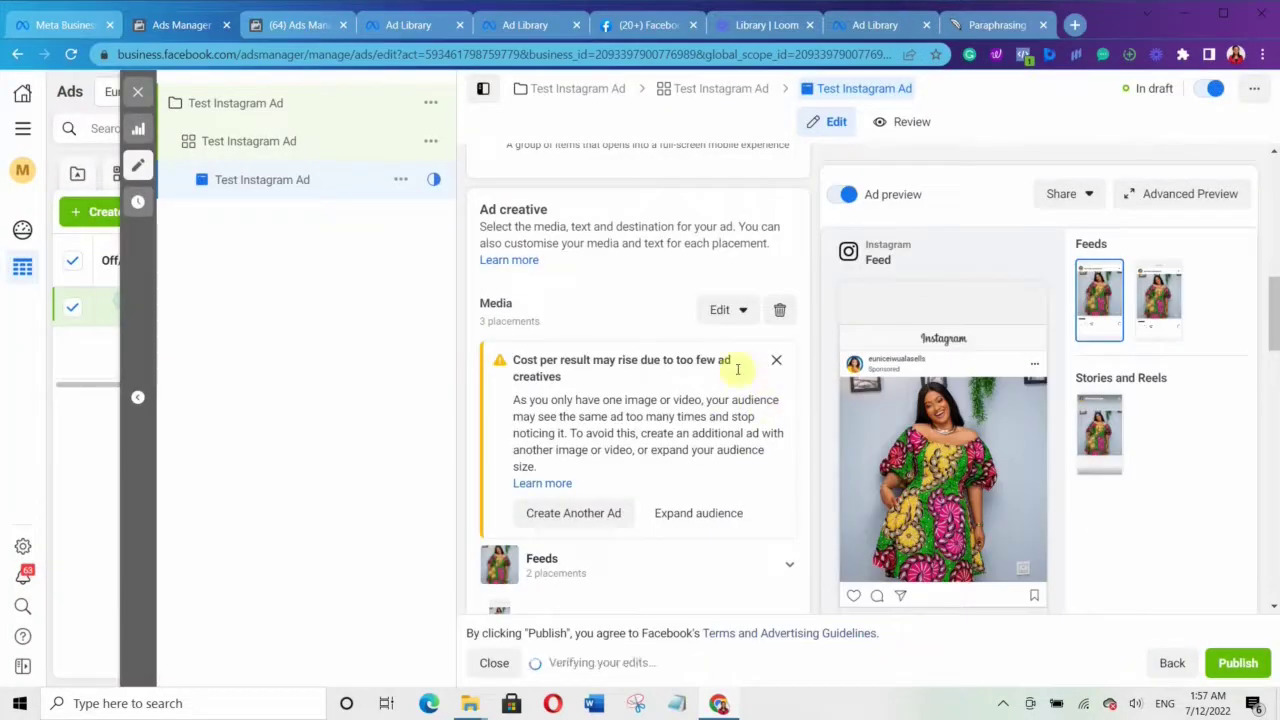
Step: Close the too-few-creatives cost warning, then place the cursor in the Primary text field
left_click(776, 359)
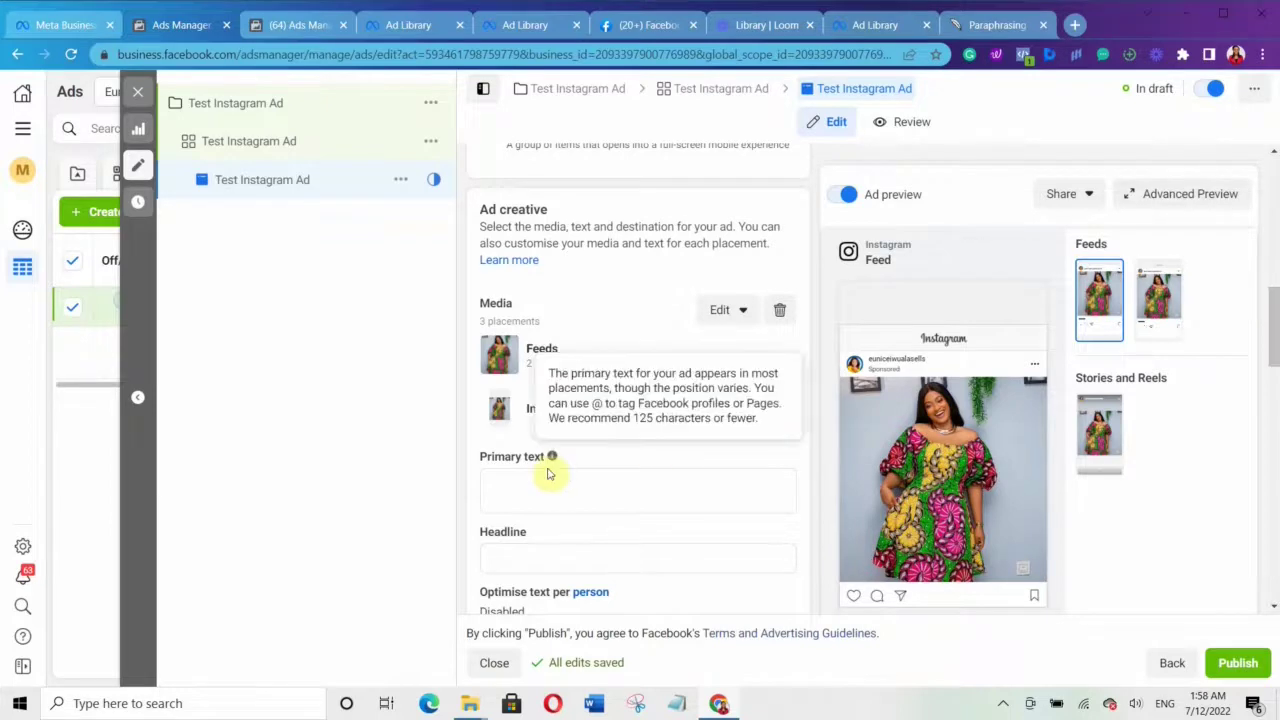
left_click(518, 481)
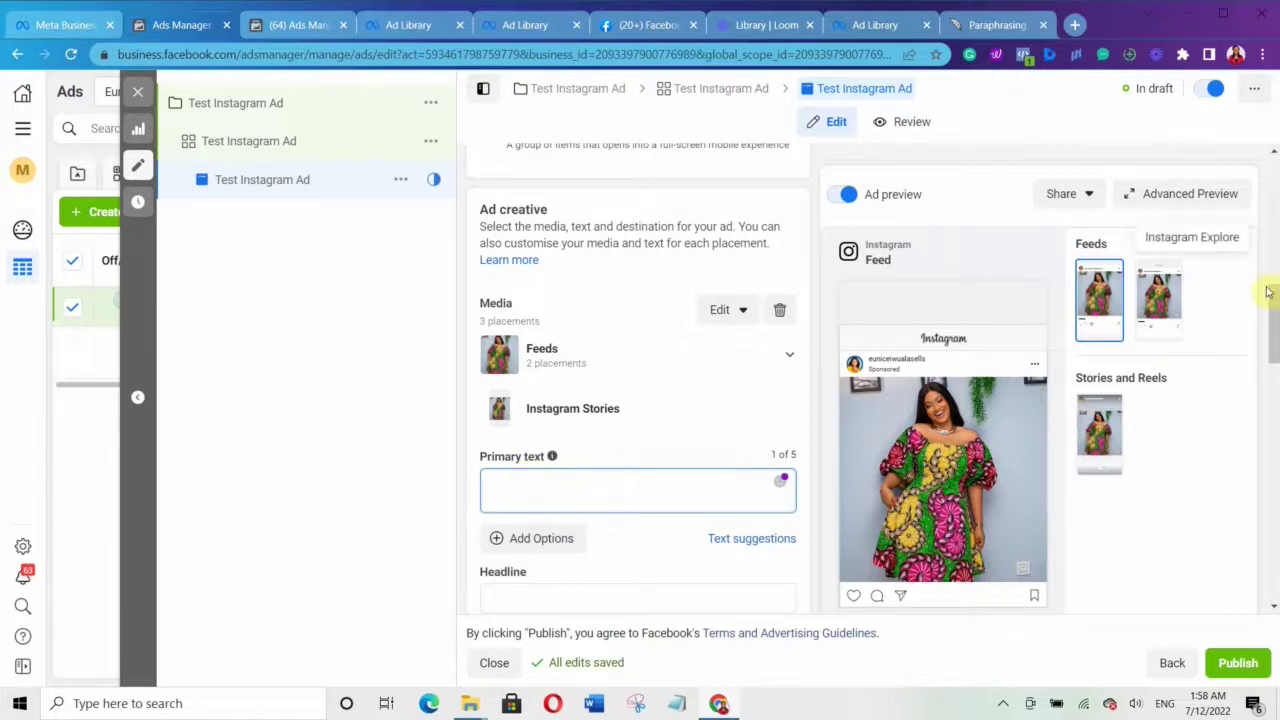
left_click_drag(1276, 308, 1276, 338)
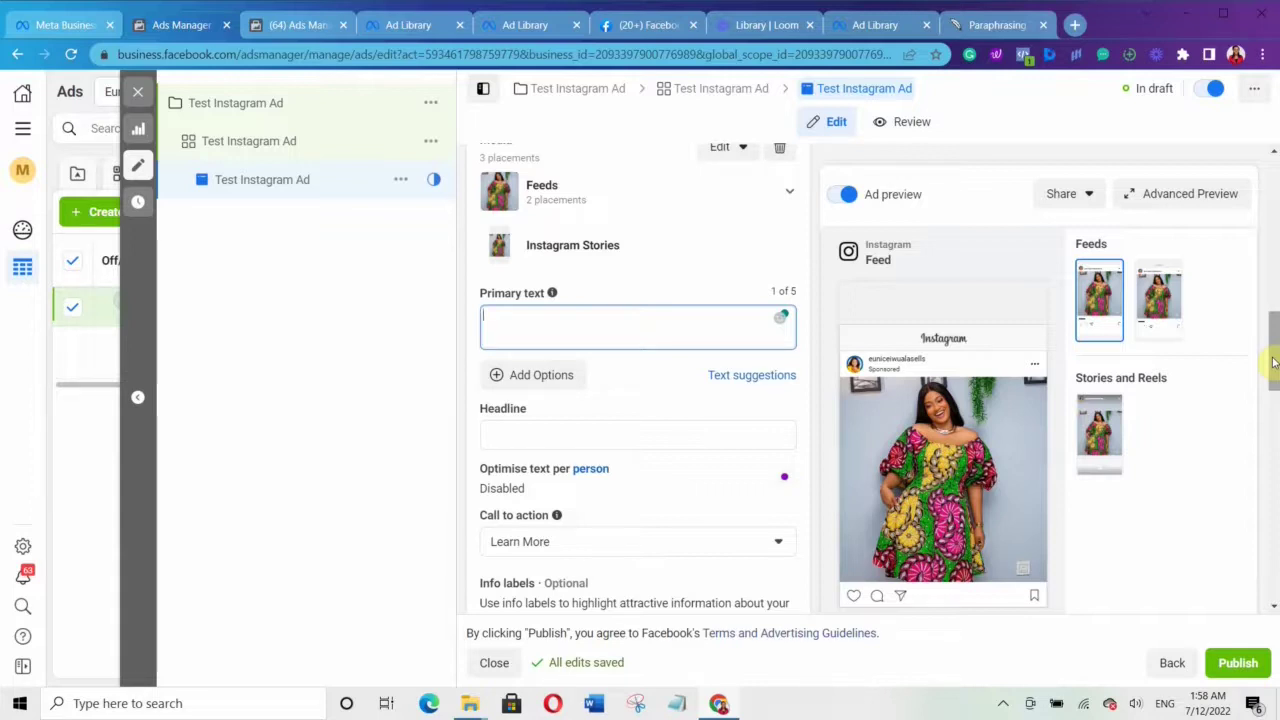
left_click_drag(1273, 362, 1273, 370)
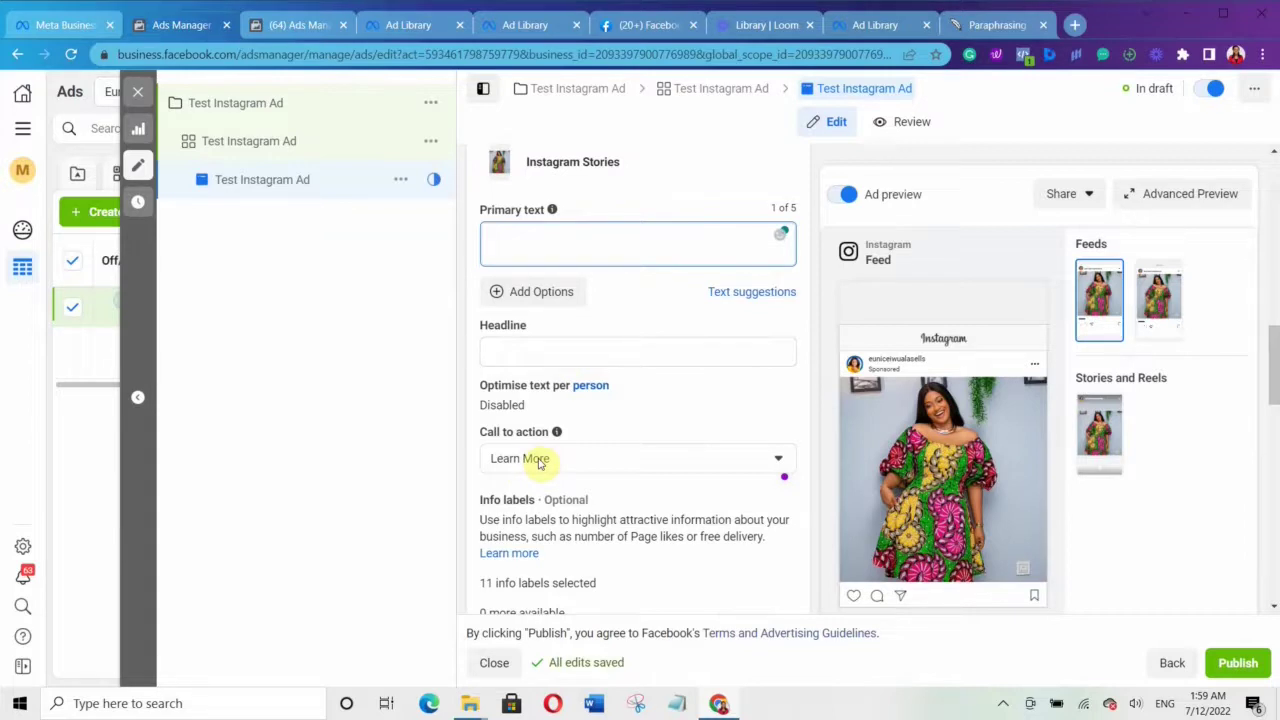
Step: Choose Learn More as the call to action and scroll down to the Destination section
left_click(538, 459)
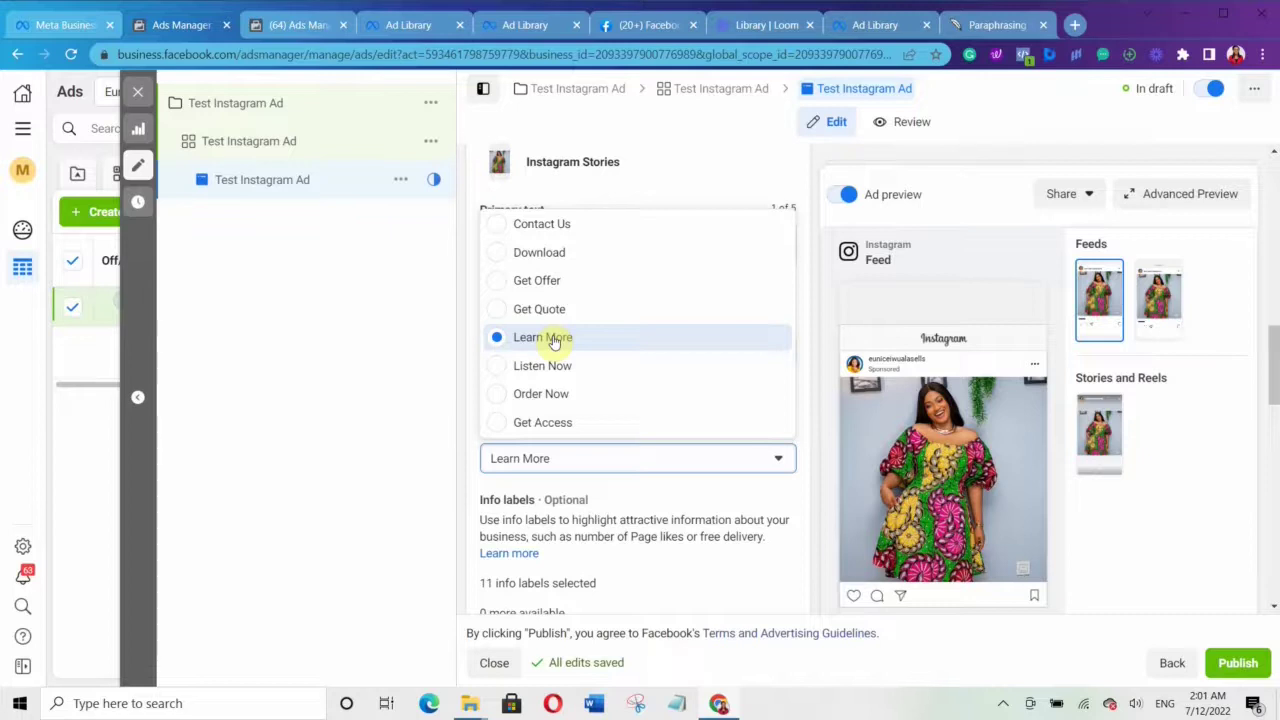
left_click(553, 340)
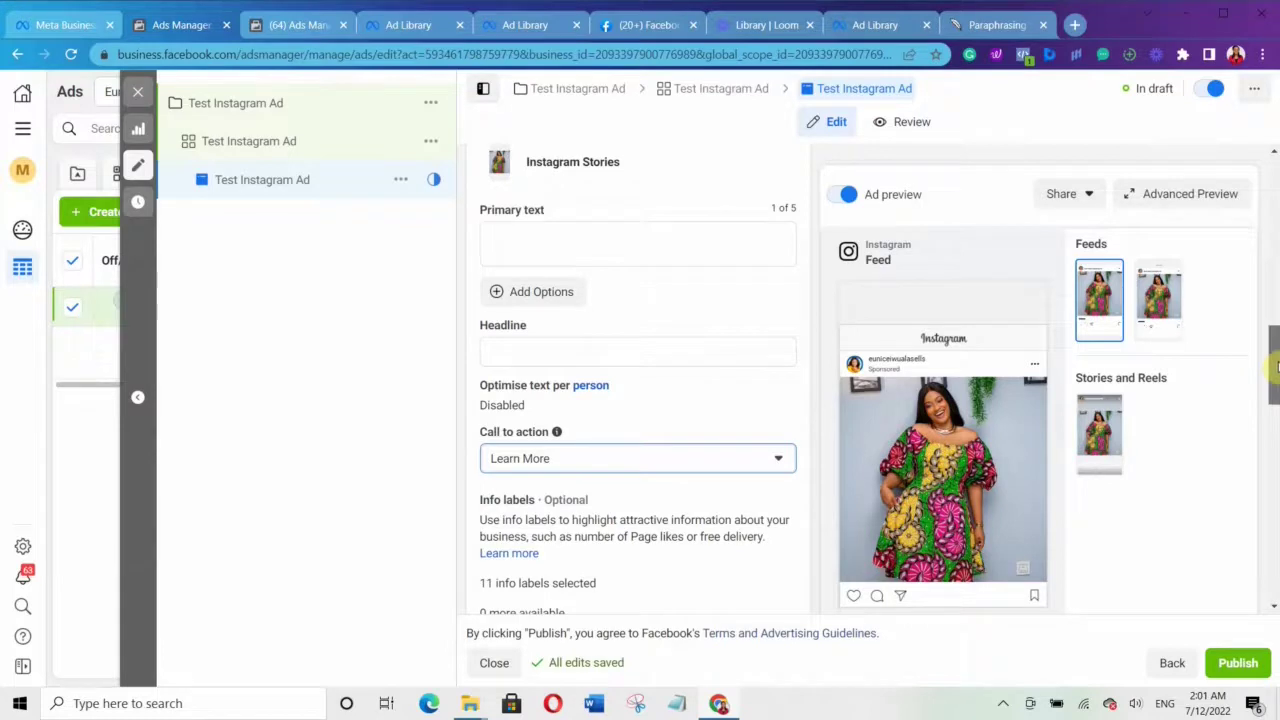
left_click_drag(1274, 368, 1276, 443)
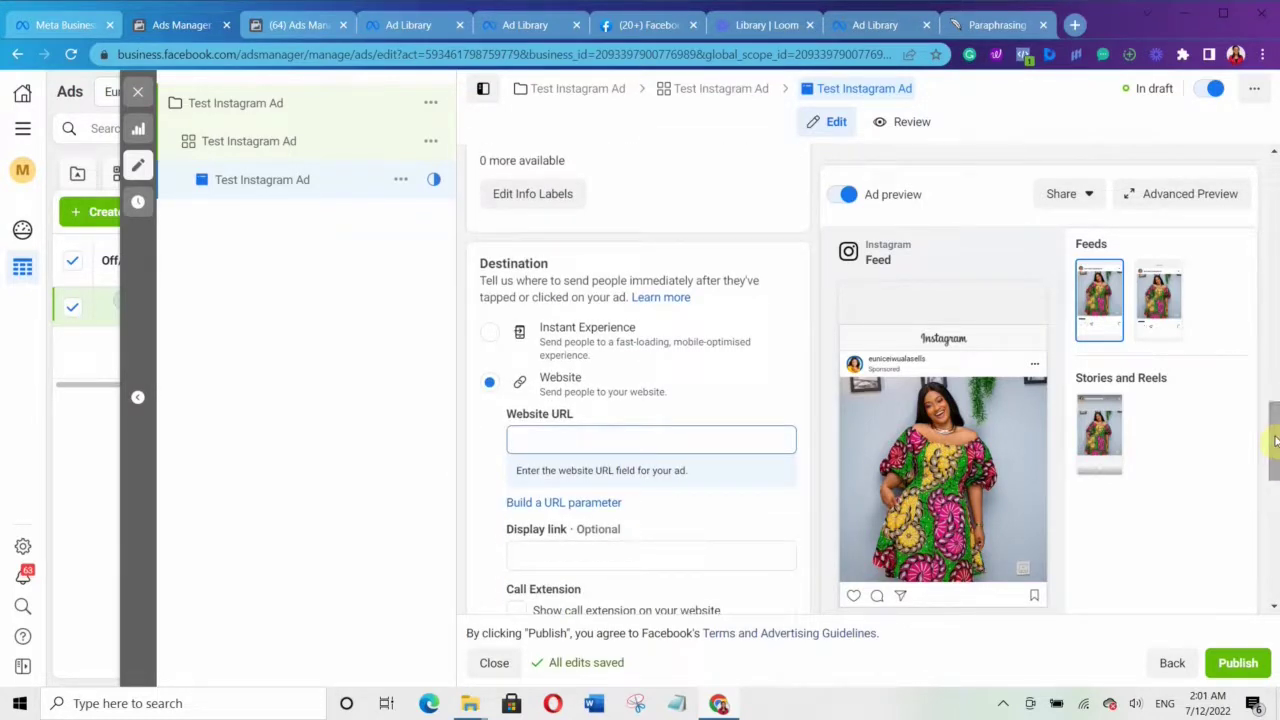
left_click(565, 443)
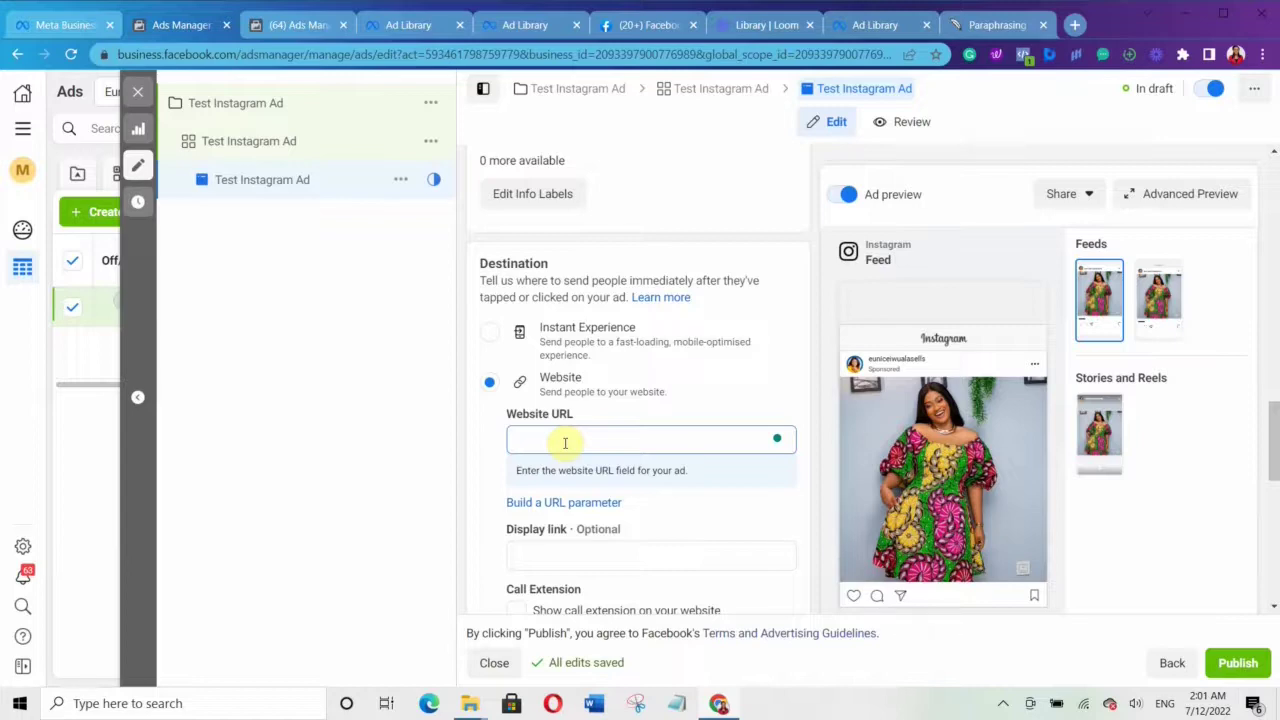
Step: Open the wa.link WhatsApp link creator in a new browser tab
left_click(1074, 24)
type("wa.link")
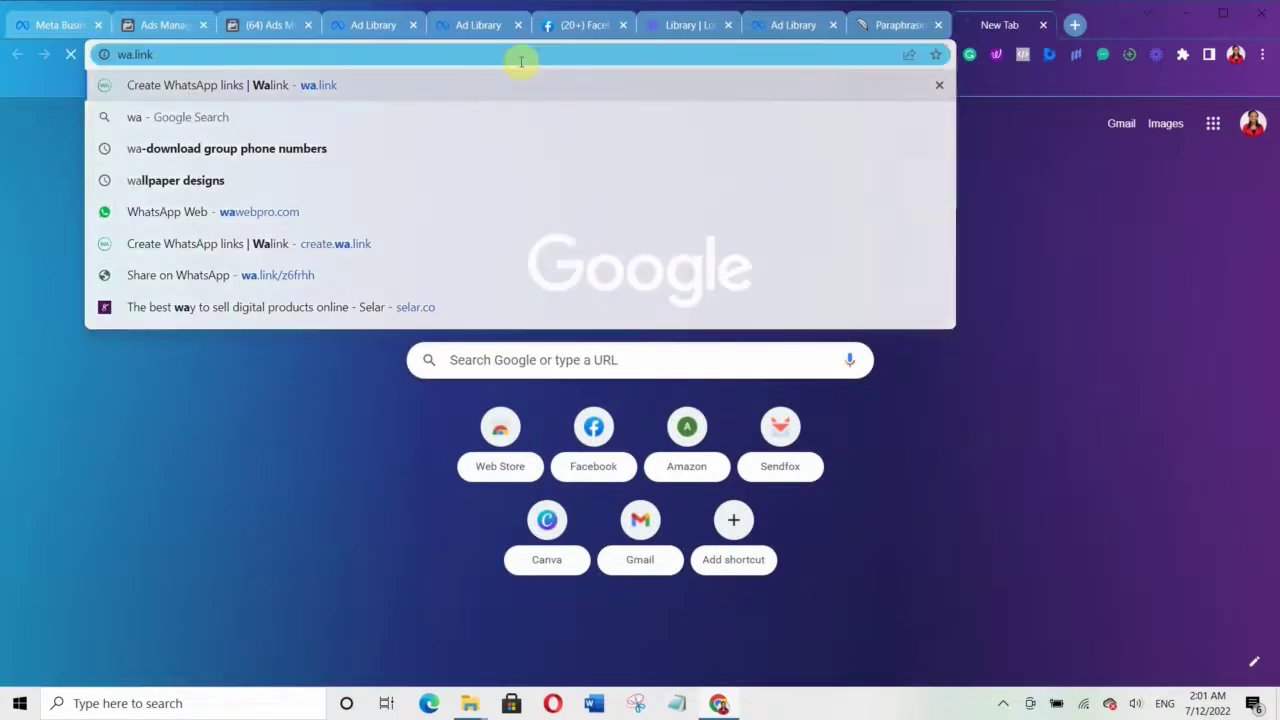
key("Return")
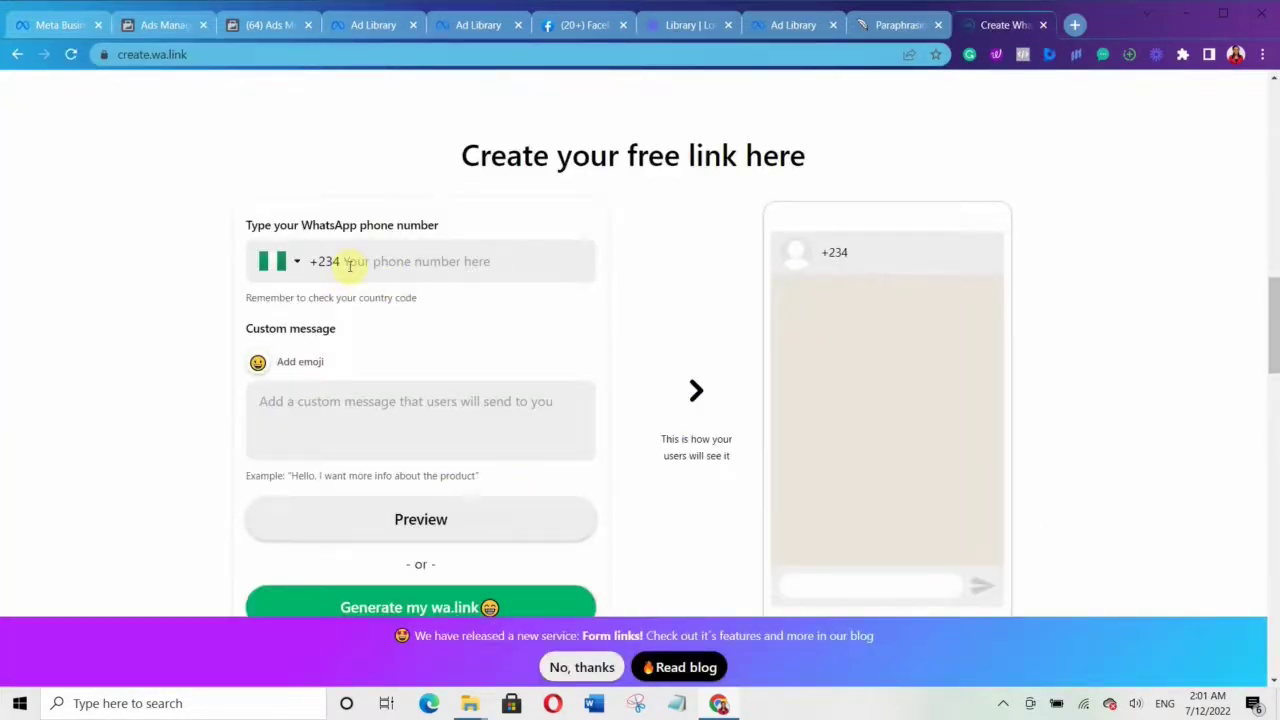
Step: Enter the WhatsApp phone number and a greeting message expressing interest in the handbags
left_click(349, 264)
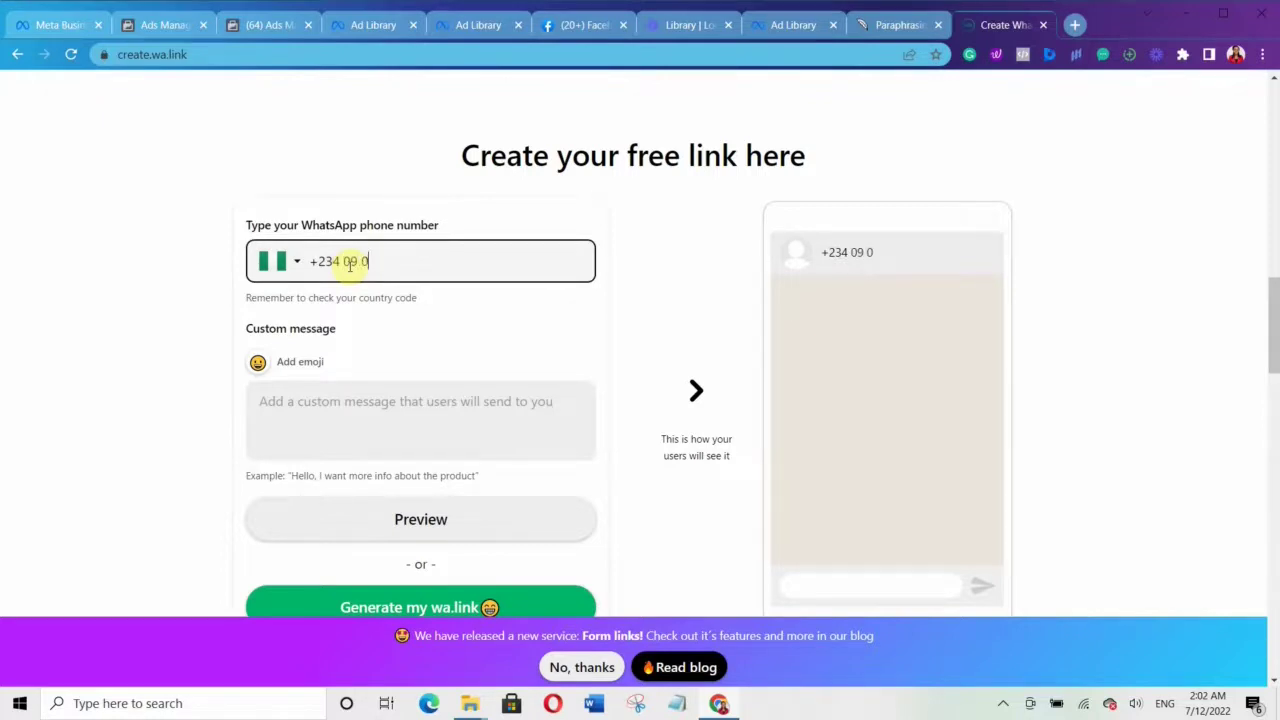
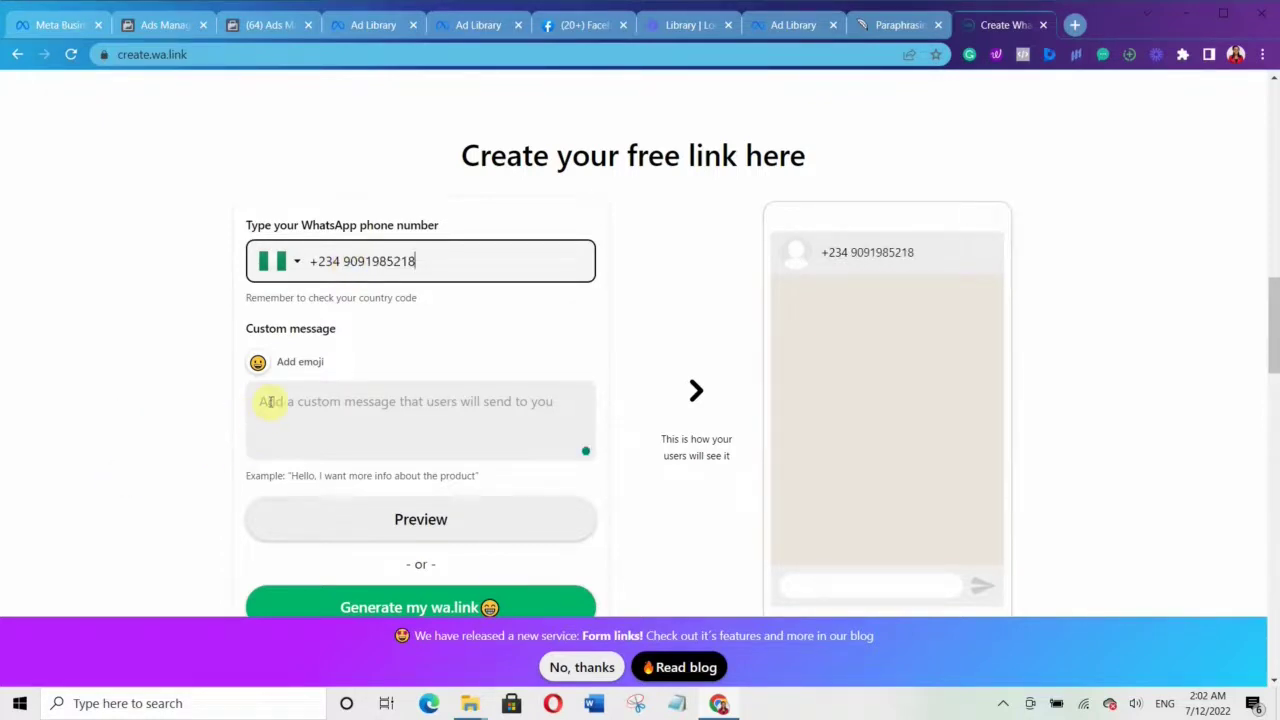
left_click(269, 401)
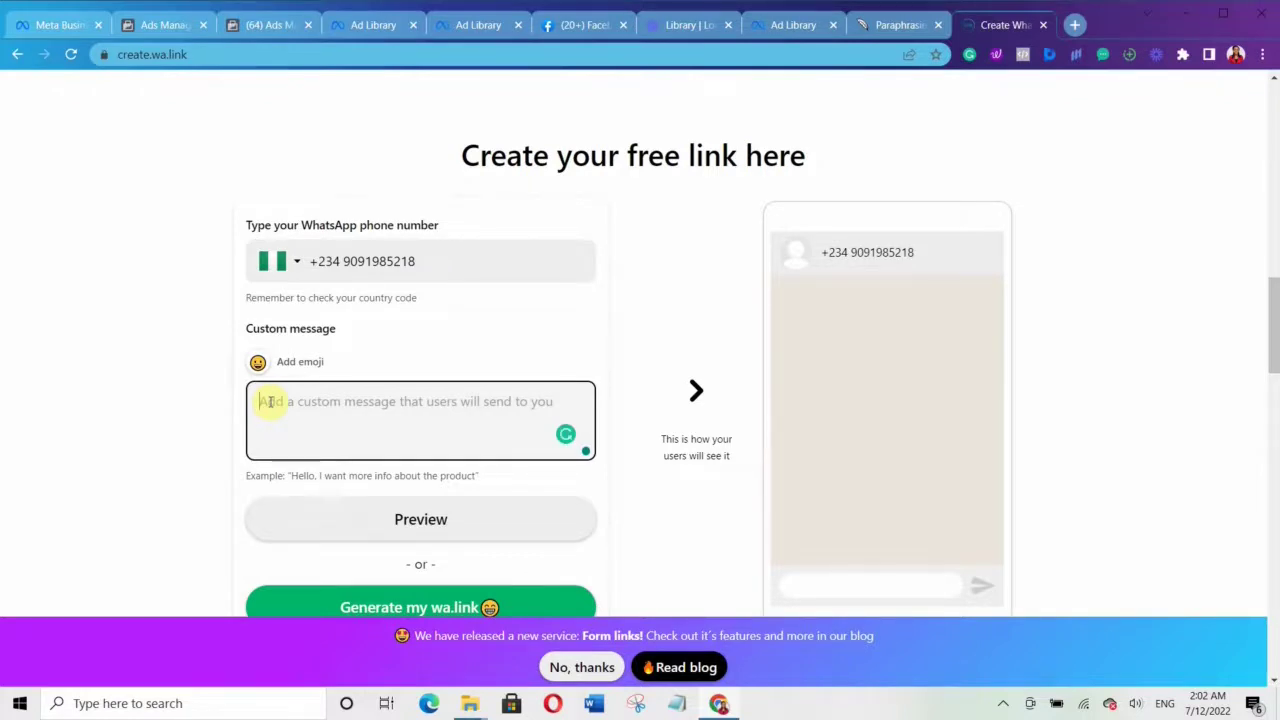
type("Hello ")
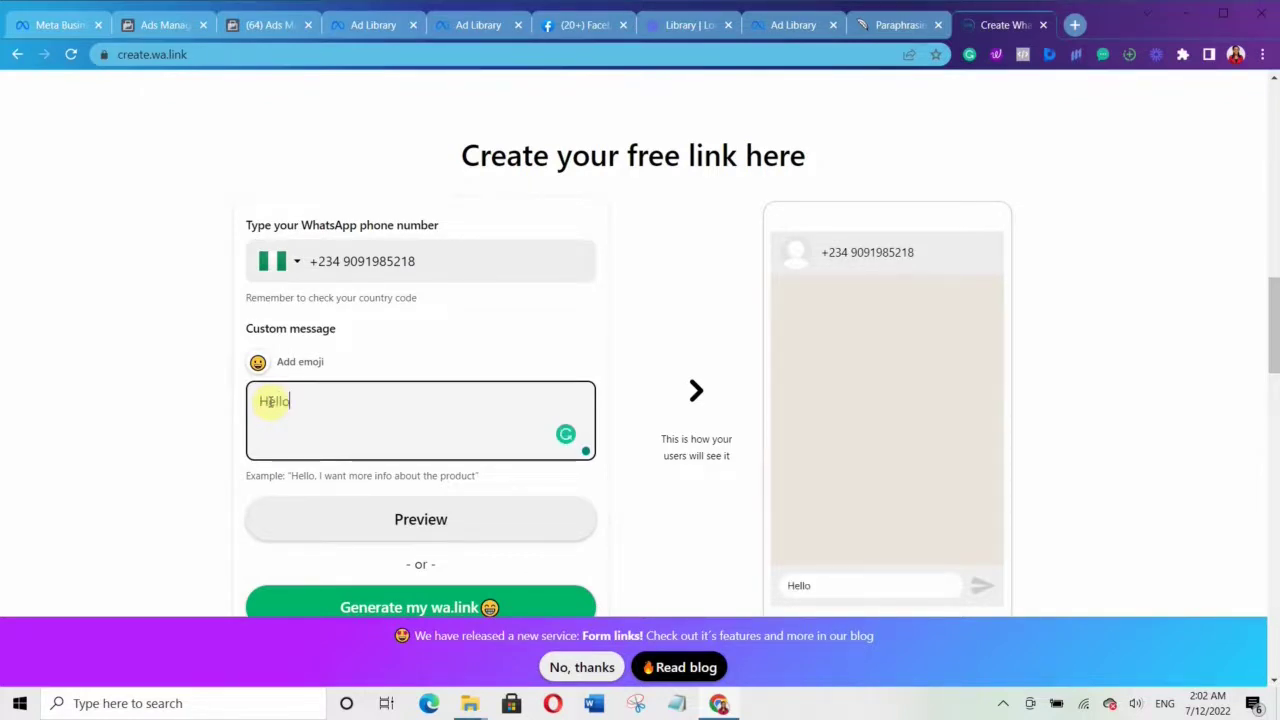
type("Euni")
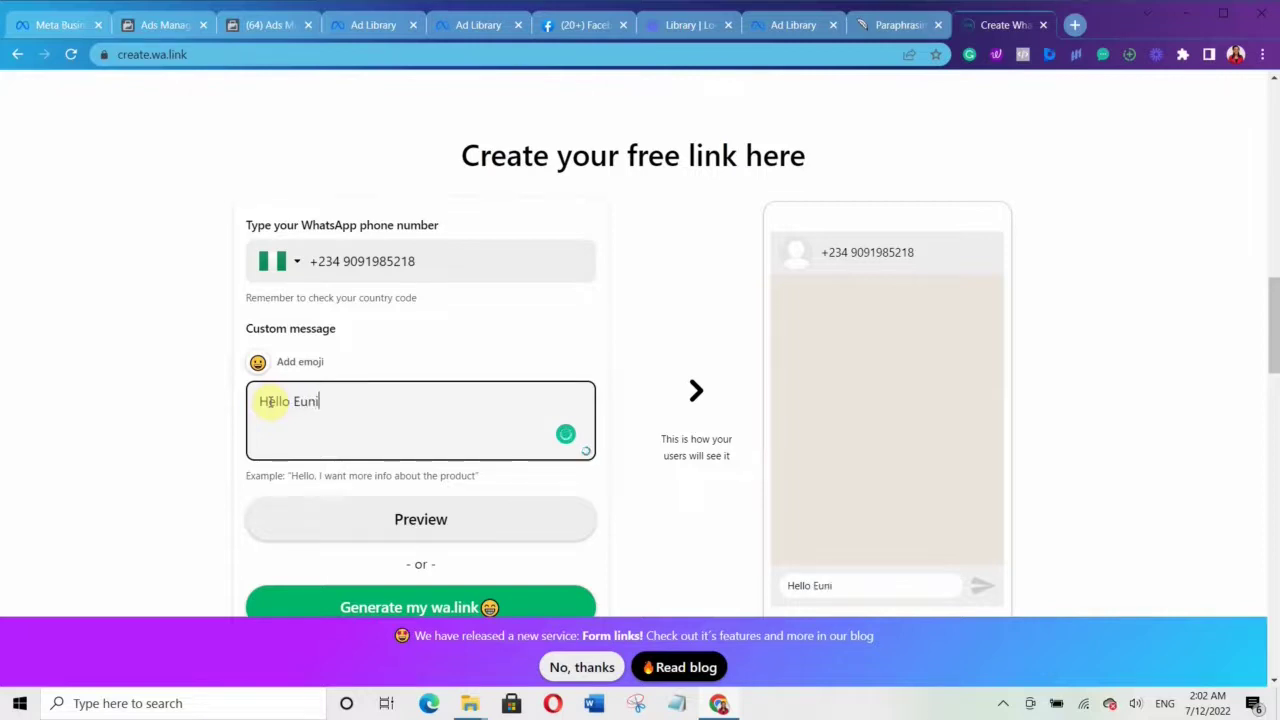
type("ce, Please I'm ")
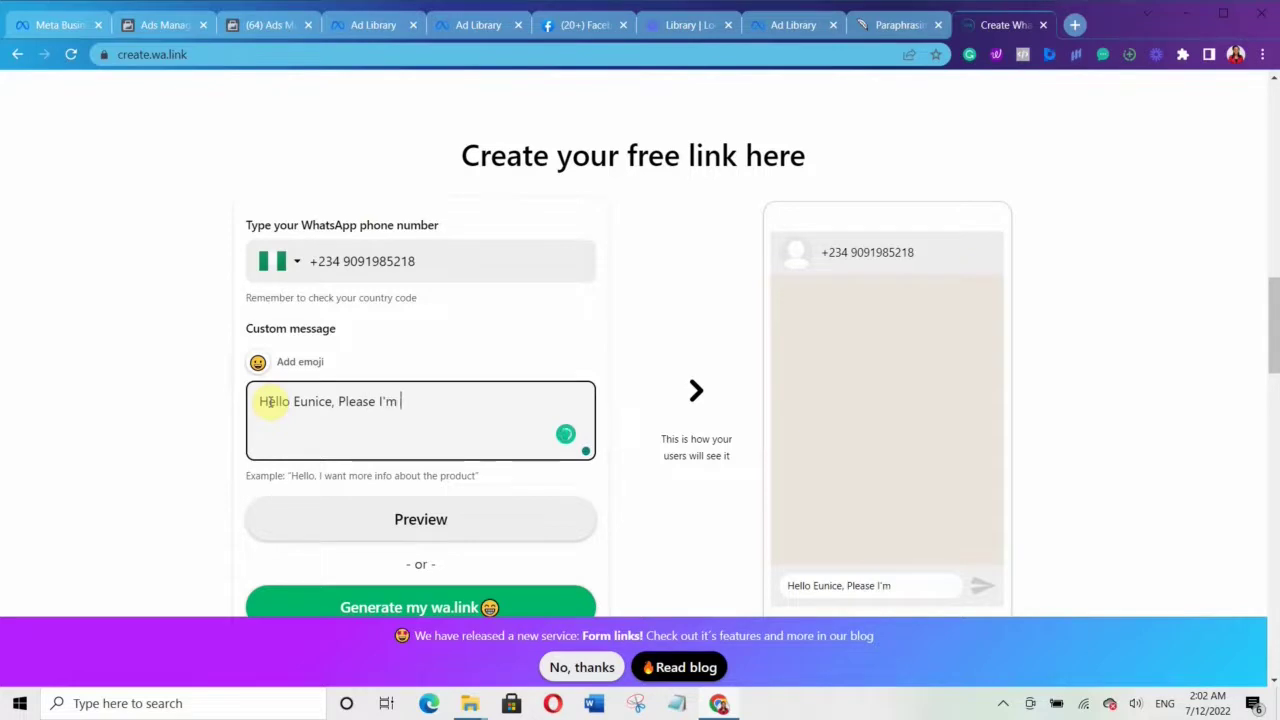
type("intereste")
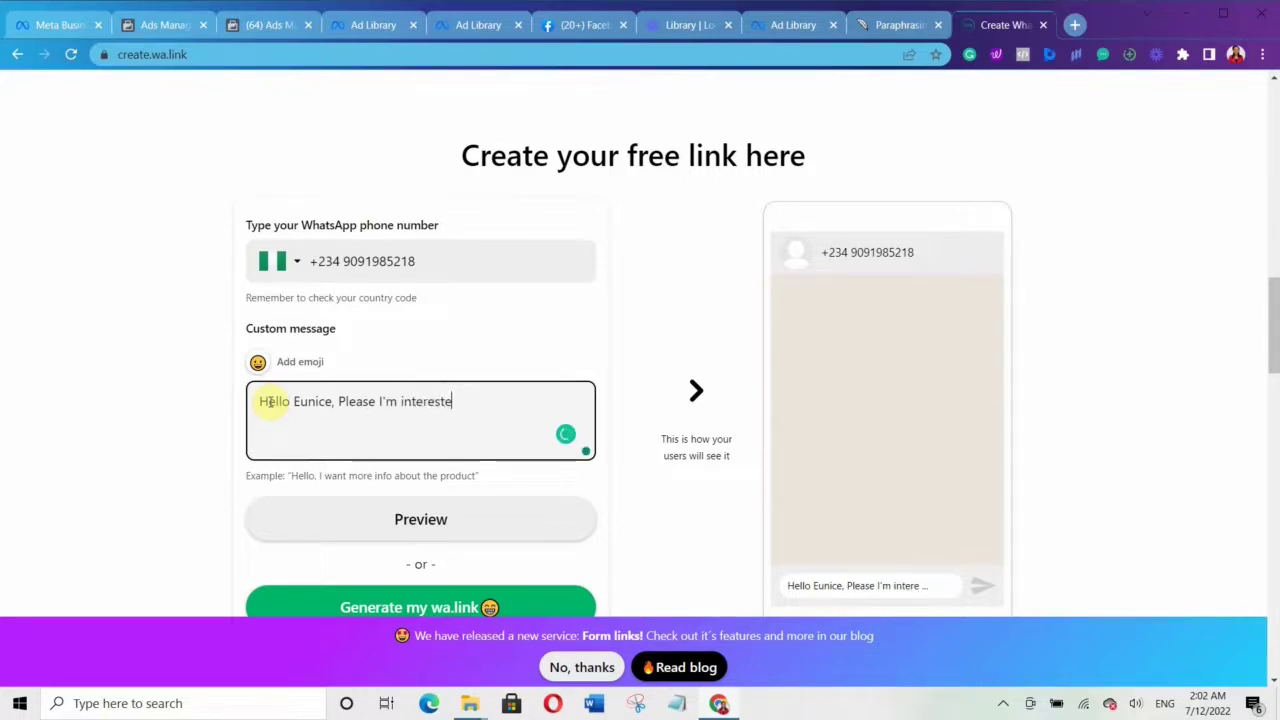
type("d in your hand")
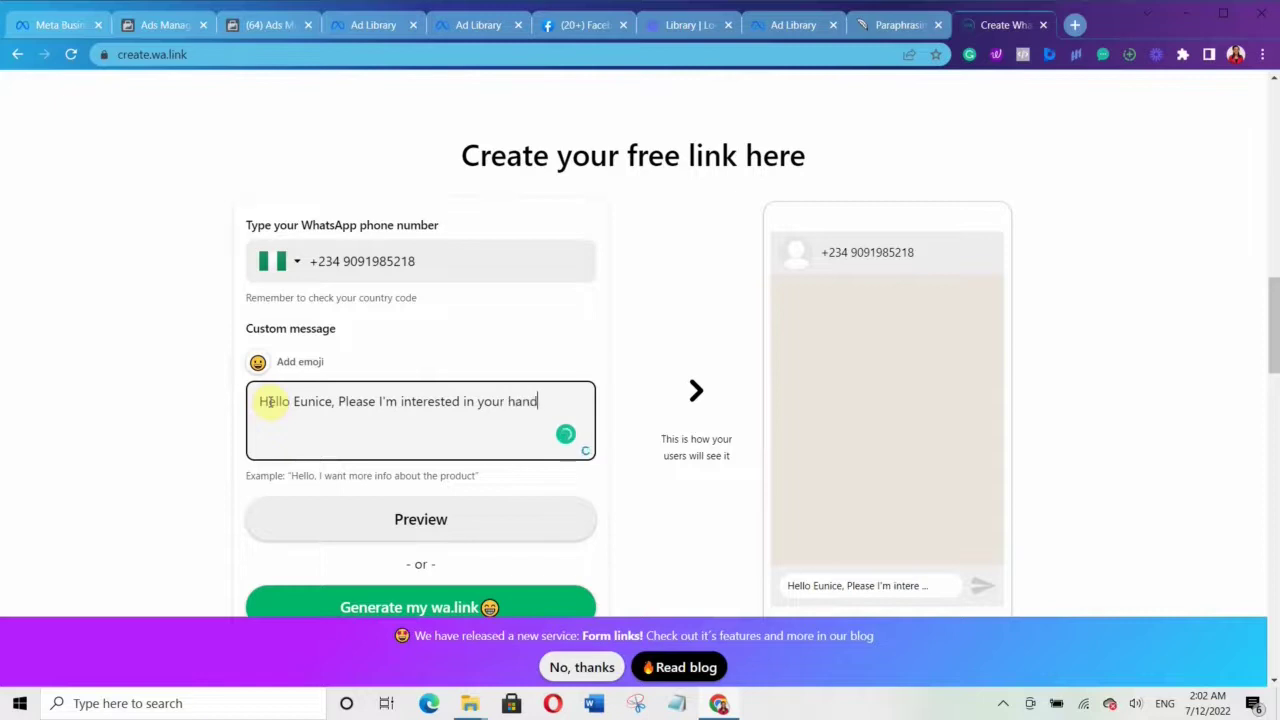
type("bags.")
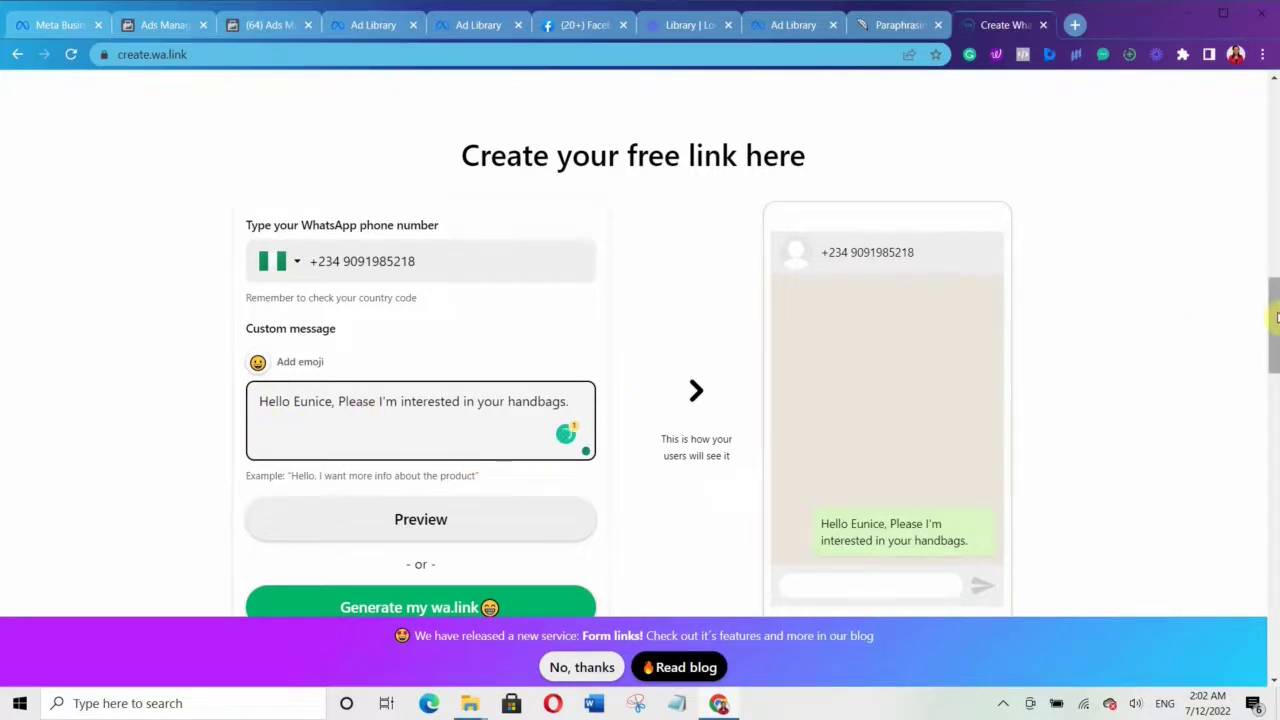
Step: Return to the Test Instagram Ad editor and scroll down to the Tracking section
scroll(1277, 333, "down", 1)
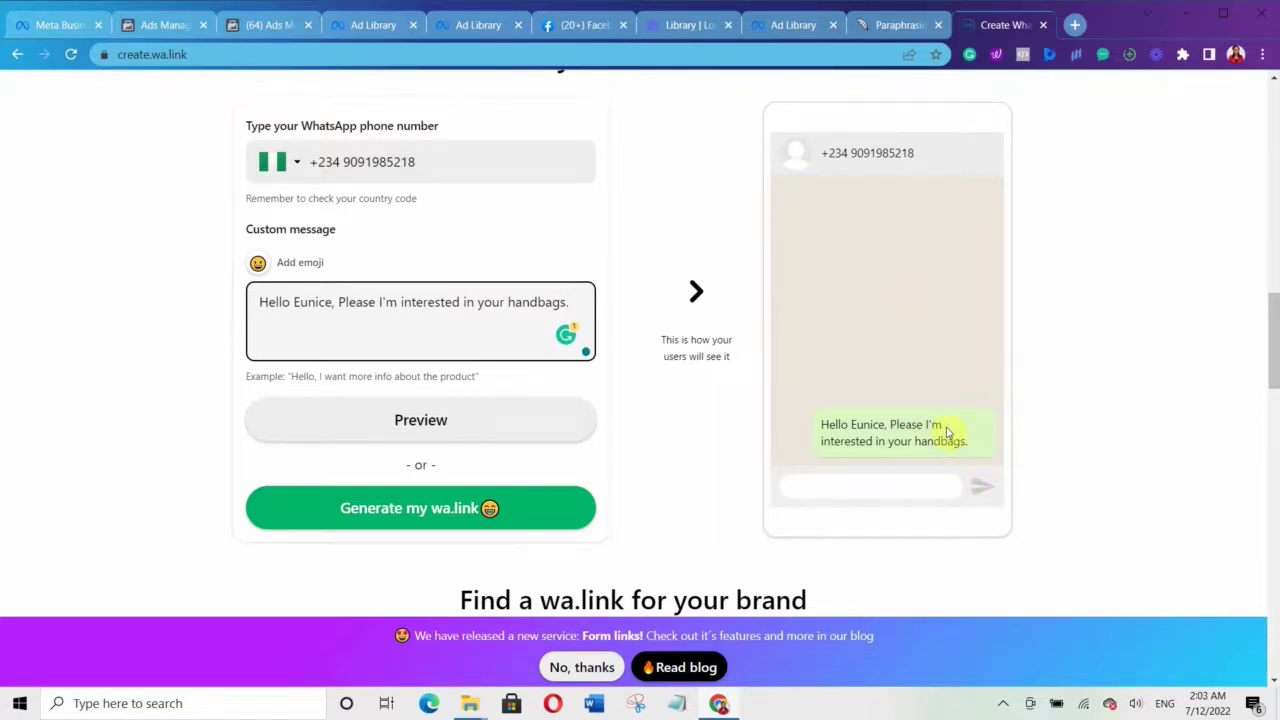
scroll(947, 432, "up", 5)
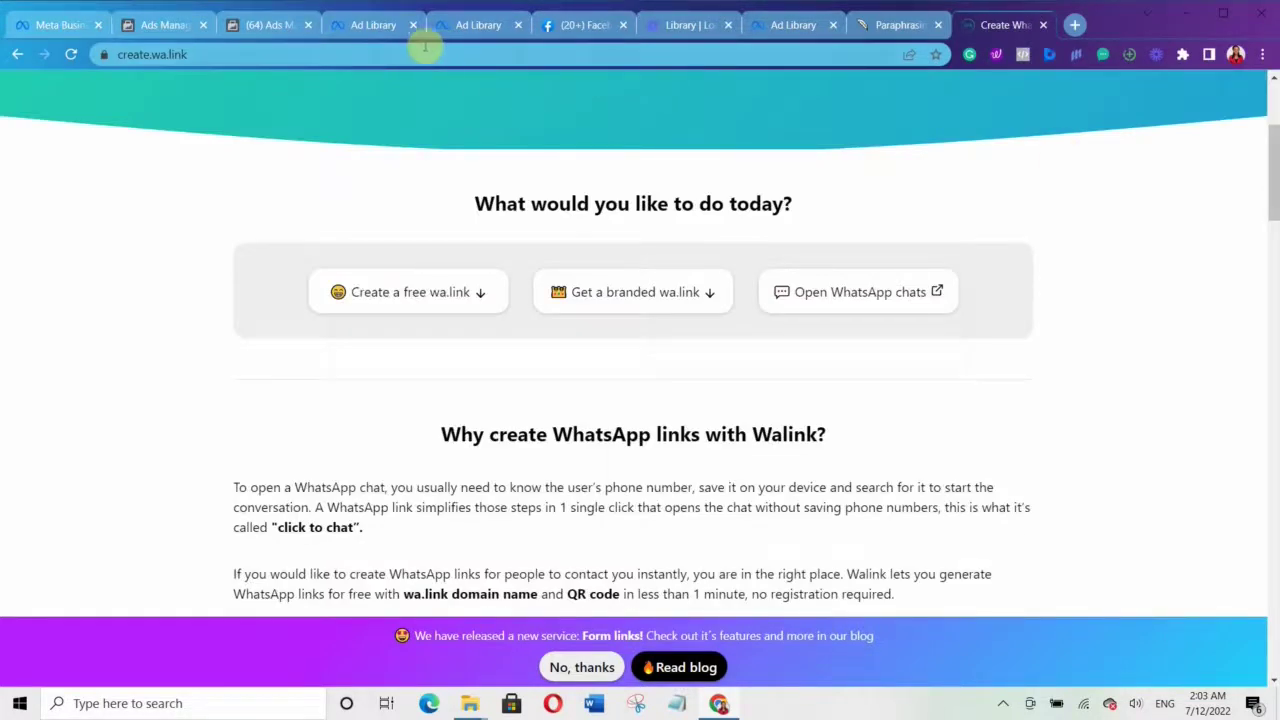
left_click(160, 25)
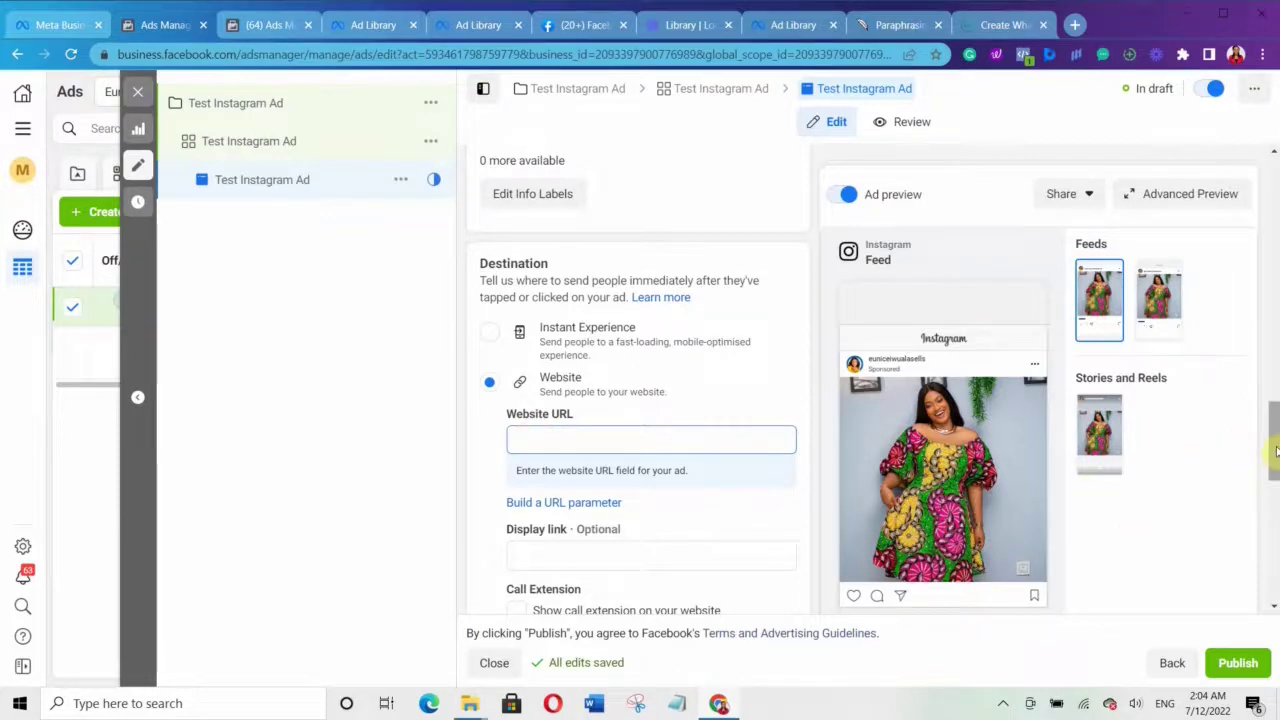
left_click_drag(1276, 452, 1276, 570)
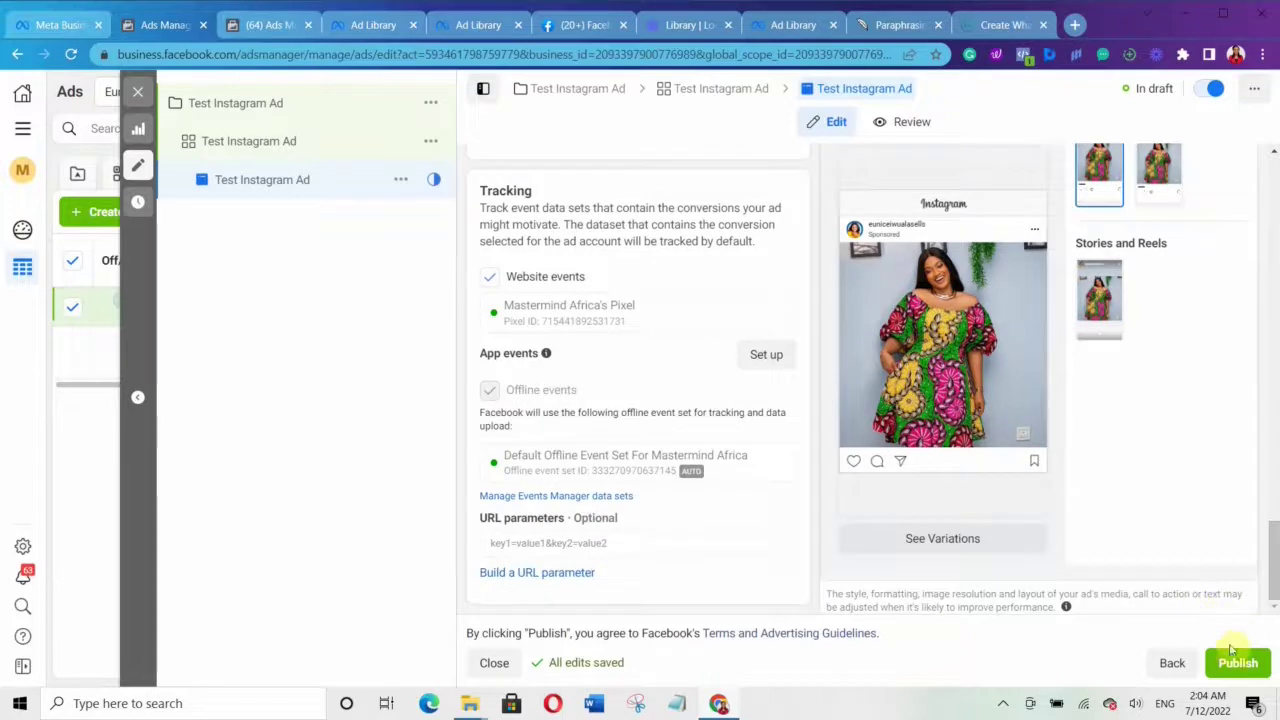